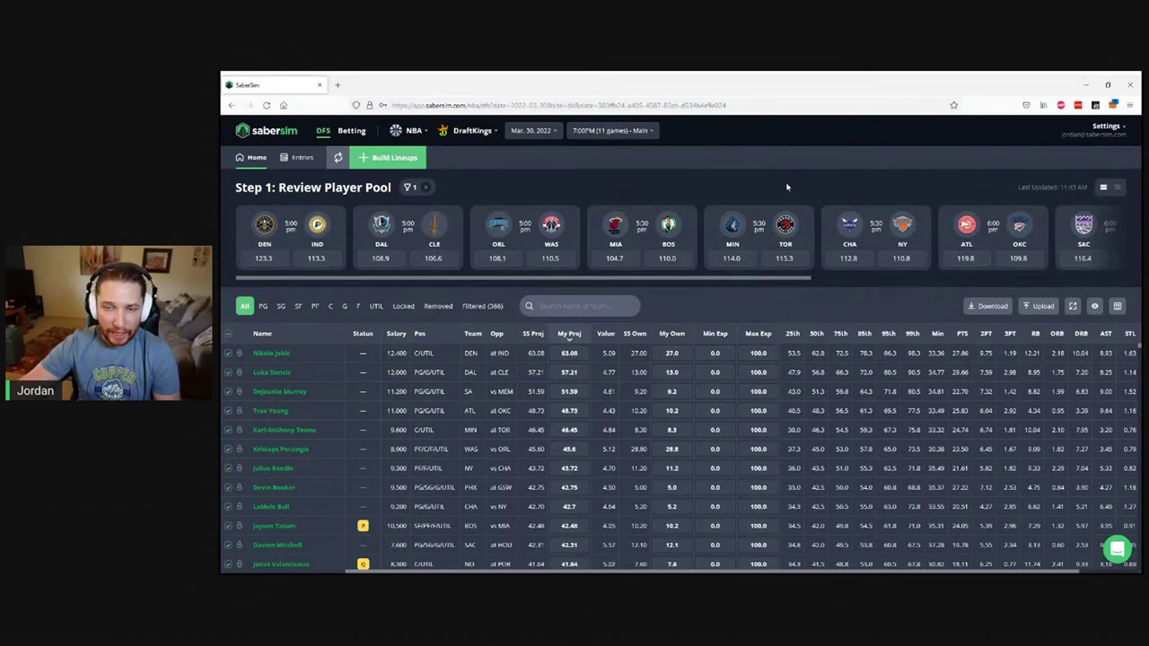
- Switch the sport to CS:GO and look through its available DraftKings slates
click(414, 135)
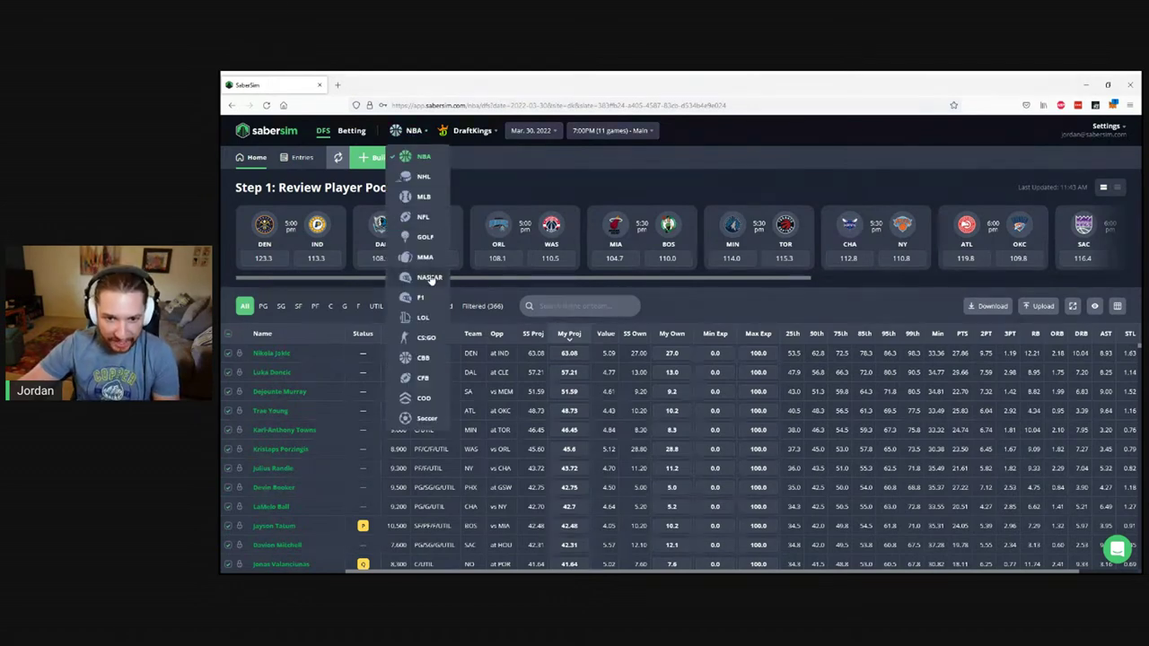
click(427, 338)
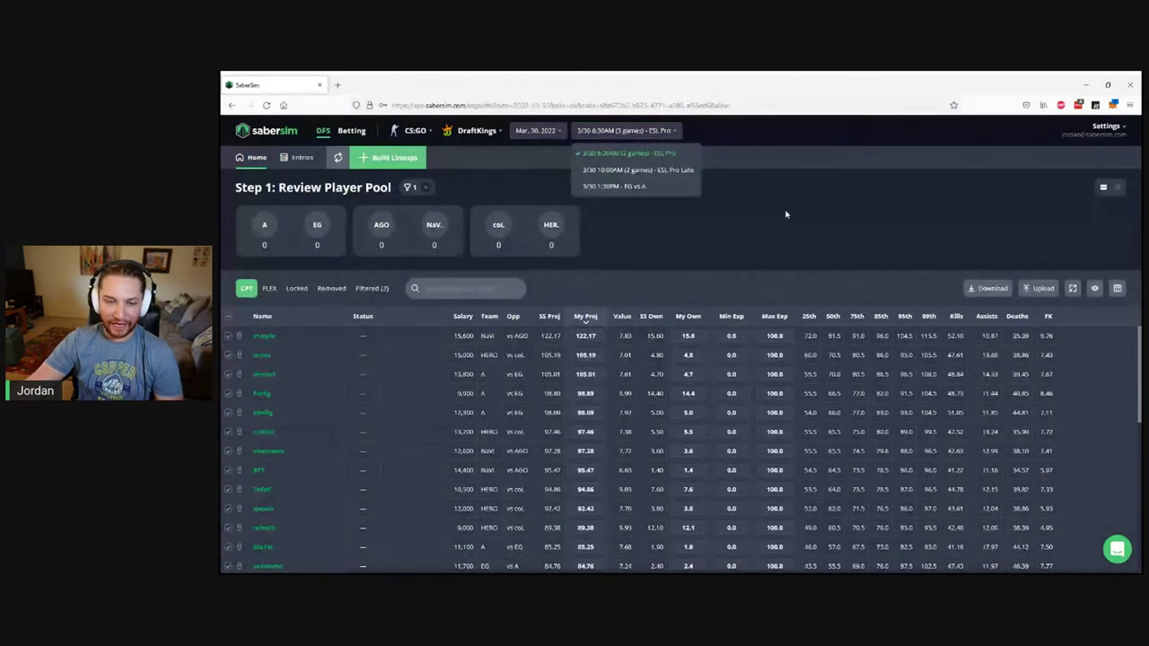
click(786, 214)
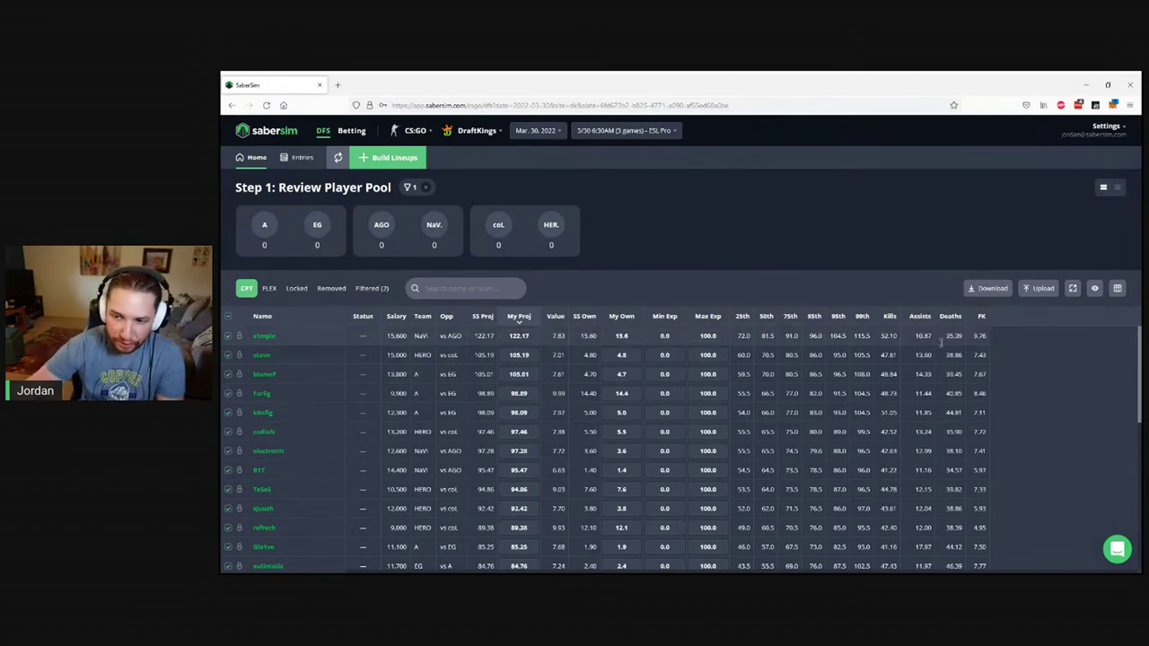
- Examine s1mple's fantasy point distribution and the build settings for CS:GO lineups
click(266, 340)
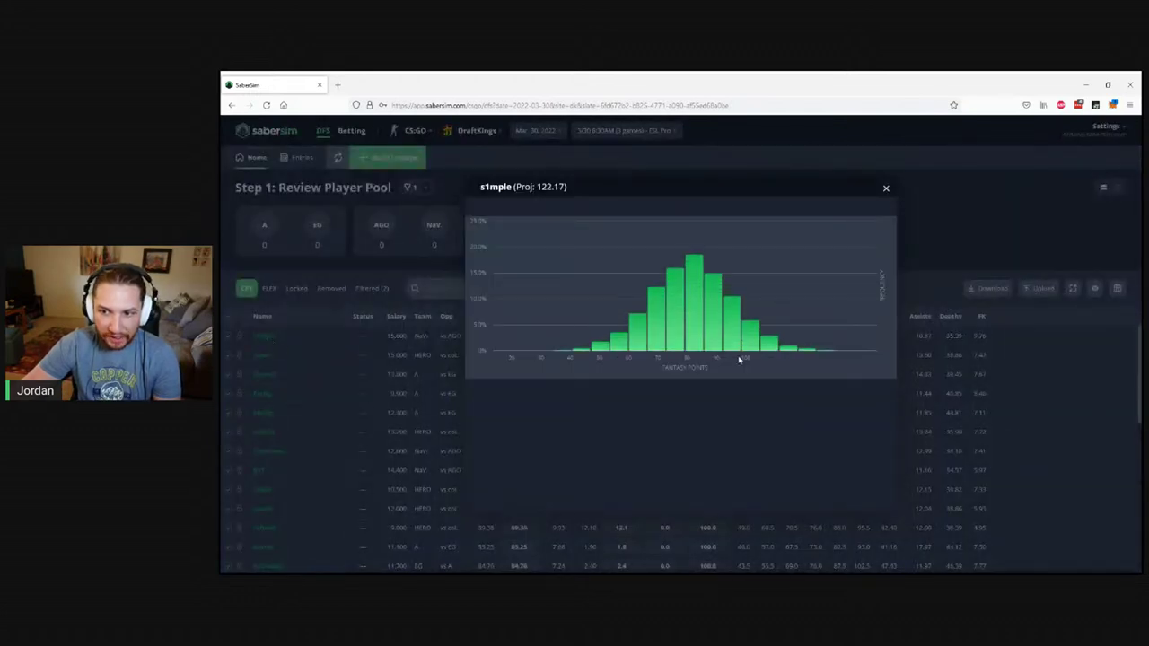
click(594, 169)
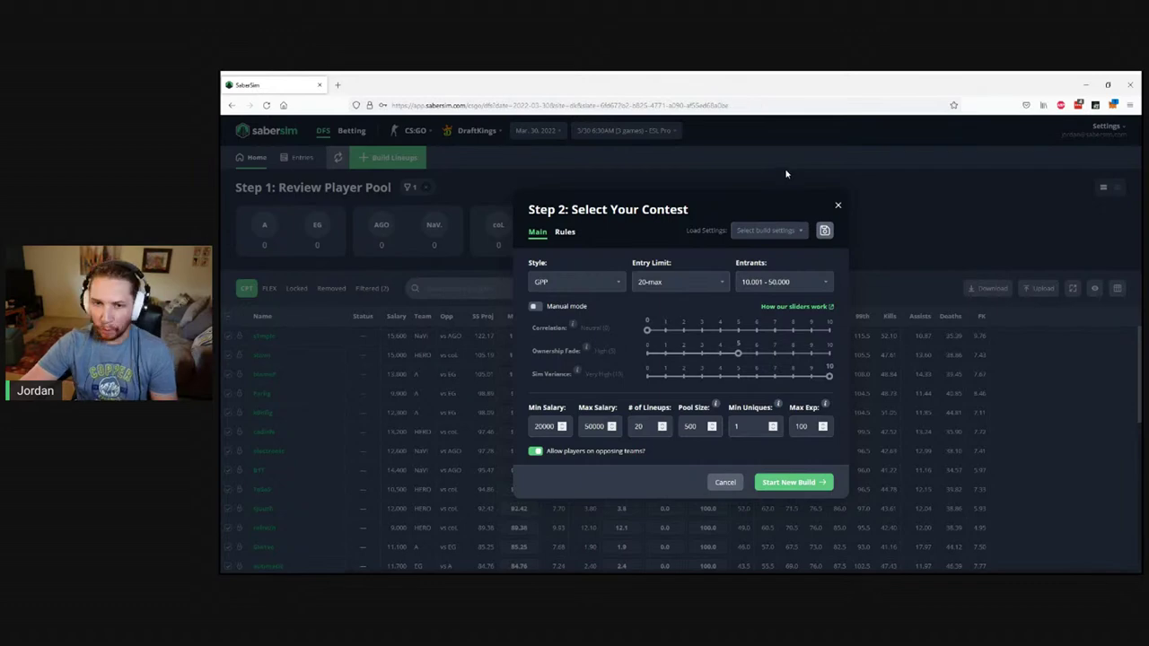
click(787, 173)
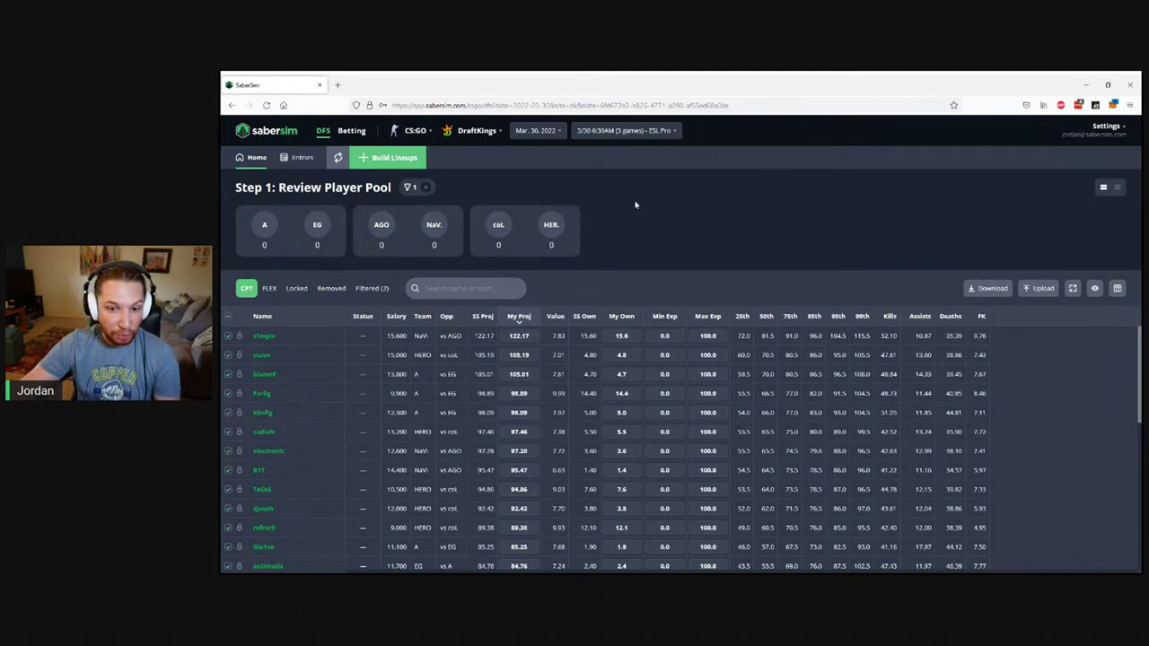
- Return to the NBA slate, download the DraftKings entries template and upload that file as the contest entries
click(411, 130)
click(423, 157)
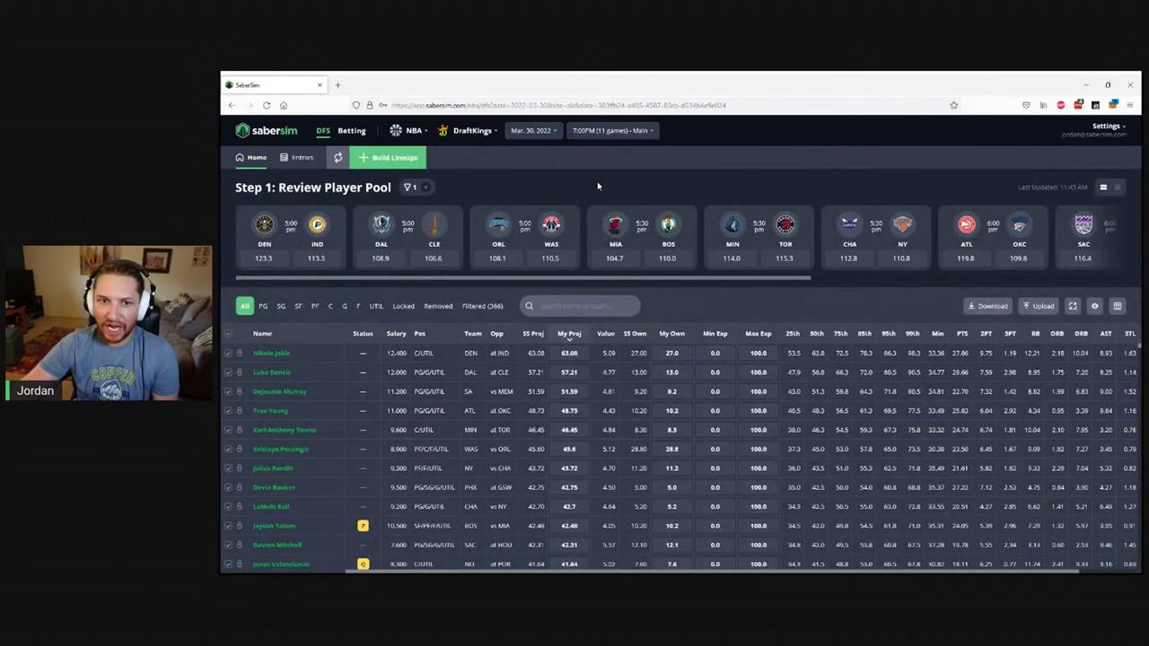
click(298, 158)
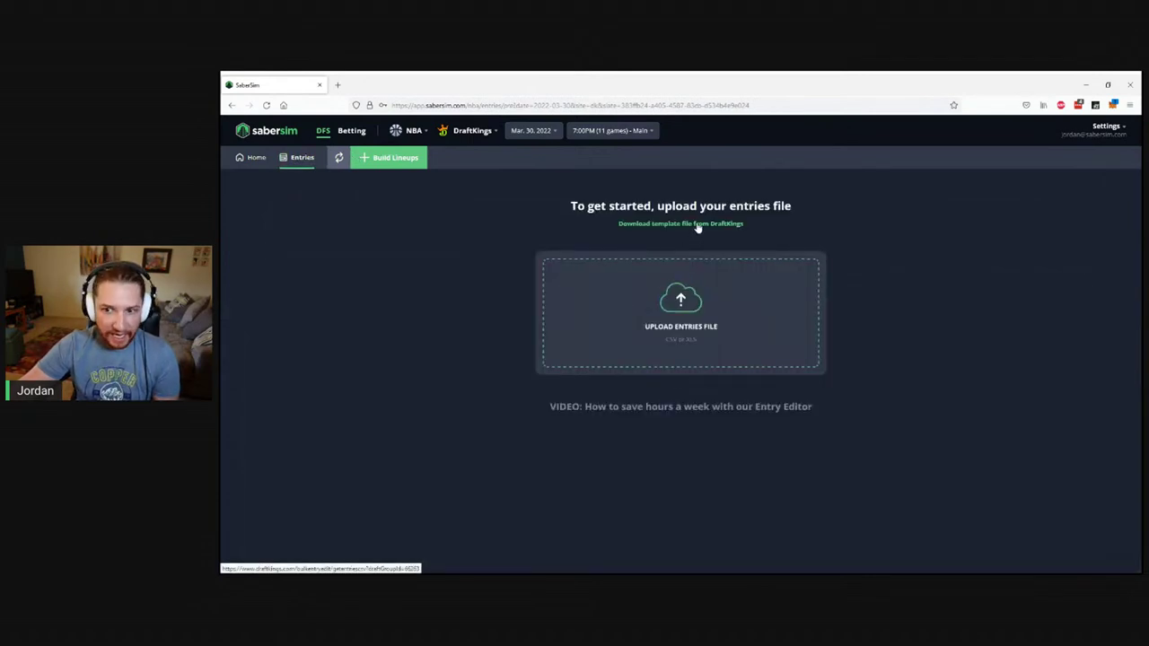
click(698, 225)
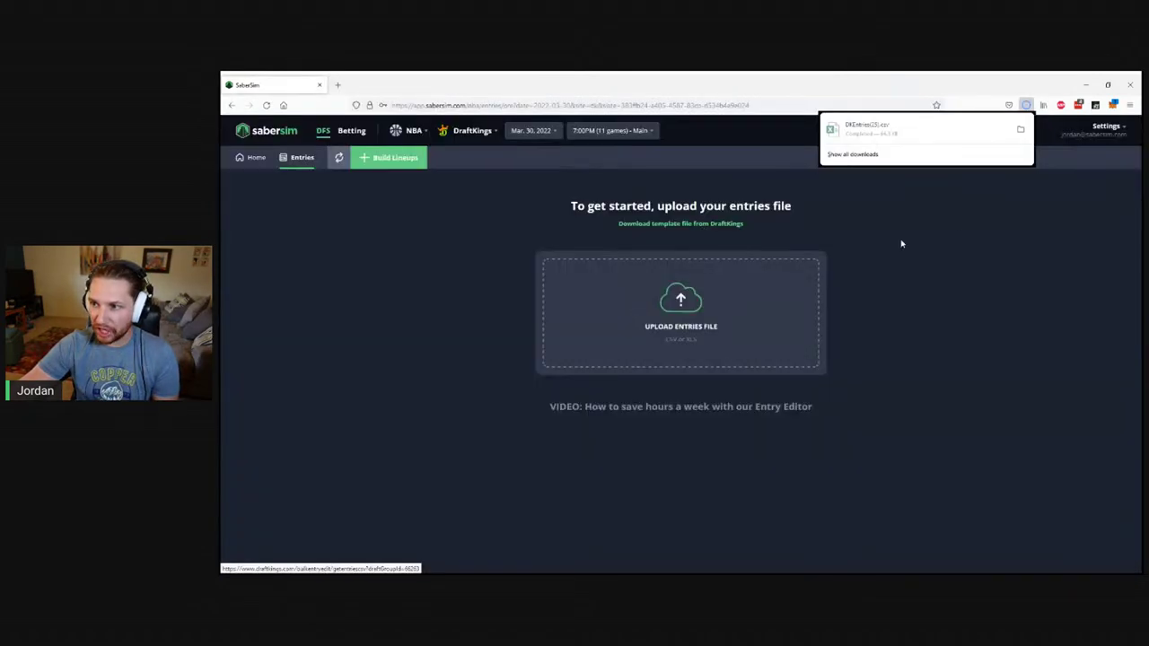
drag(888, 134, 557, 365)
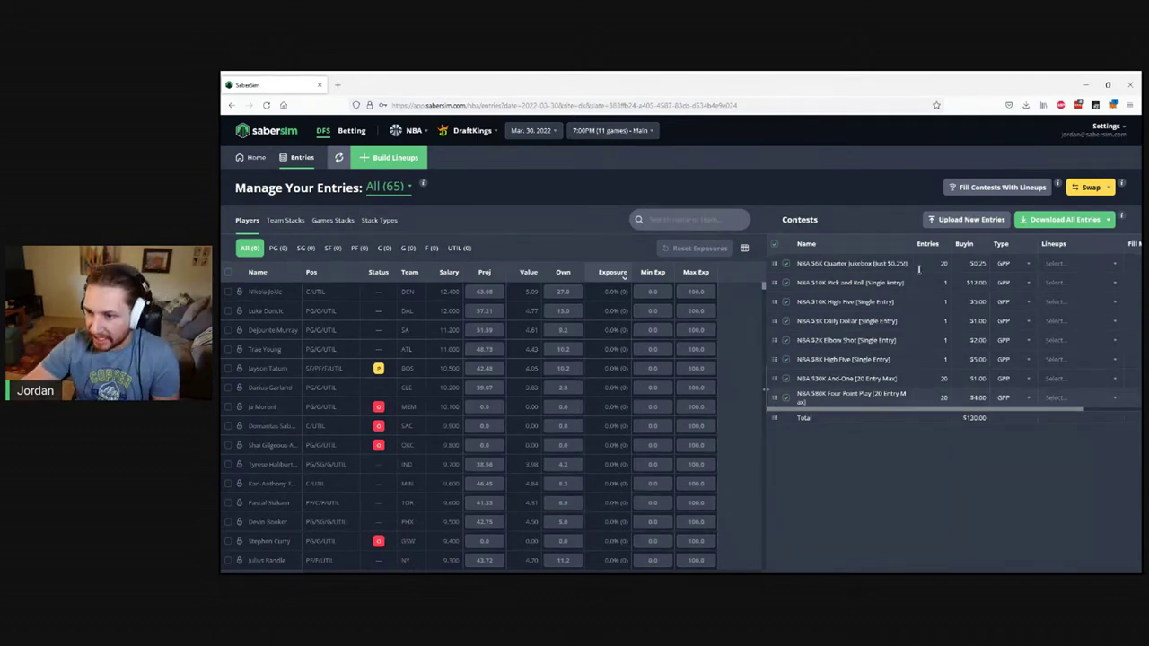
- Sort the contests by buy-in and move the $30K And-One [20 Entry Max] contest above the Daily Dollar contest
click(974, 246)
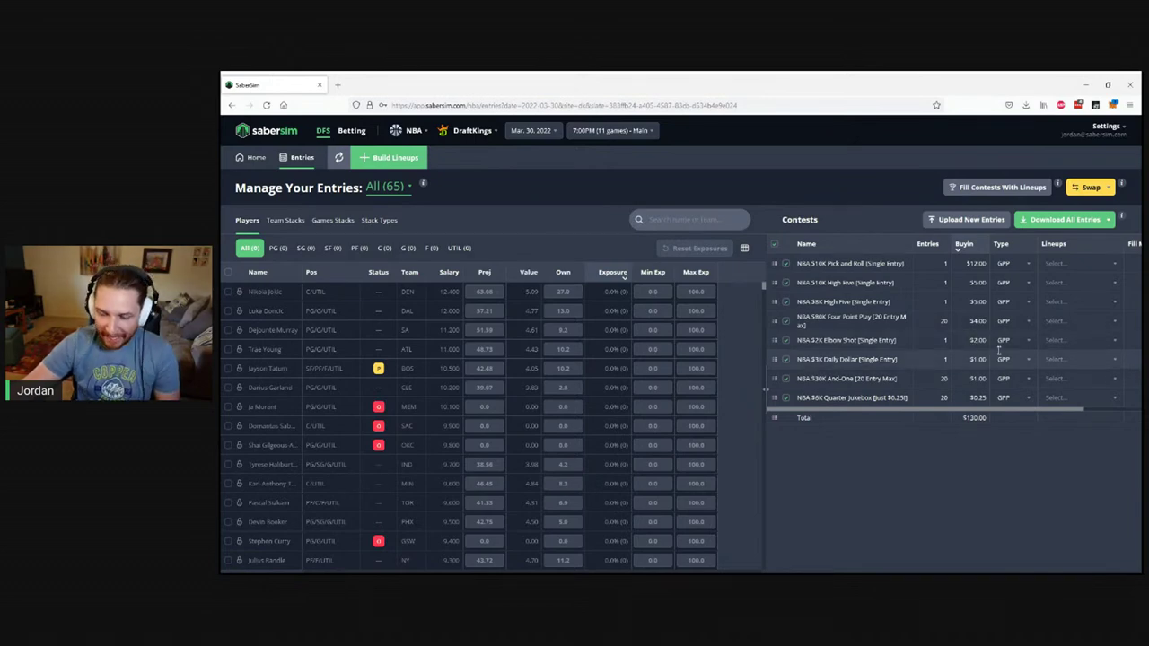
drag(775, 378, 777, 346)
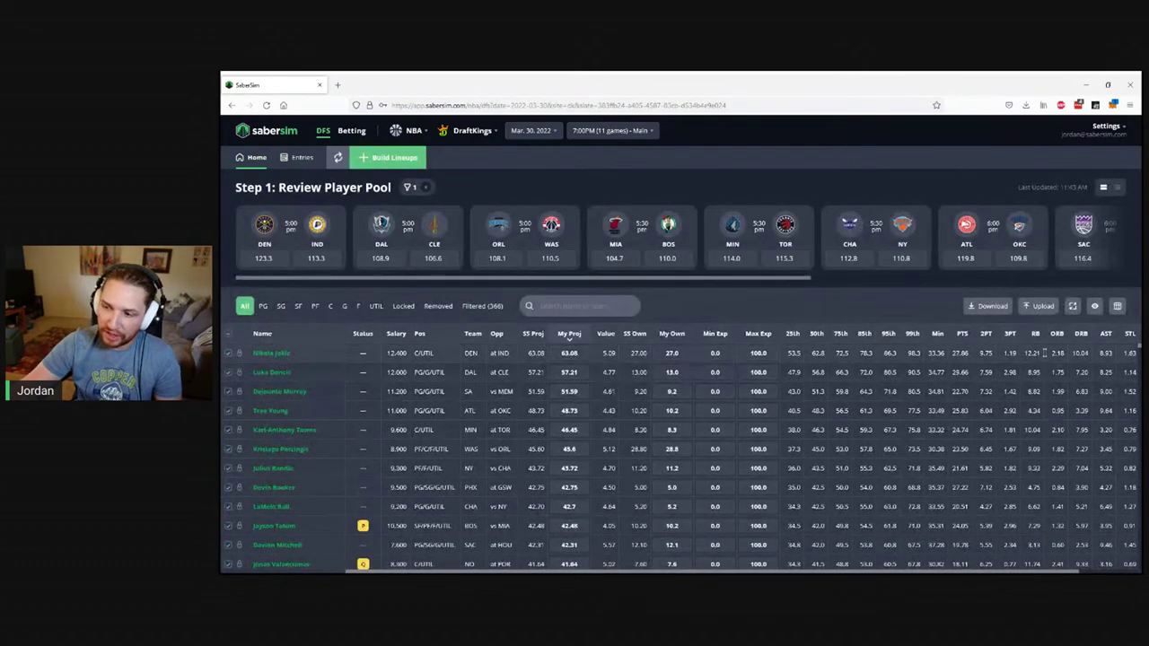
- Start a group rule in a new NBA lineup build and add the Min column to its player selection table
click(393, 158)
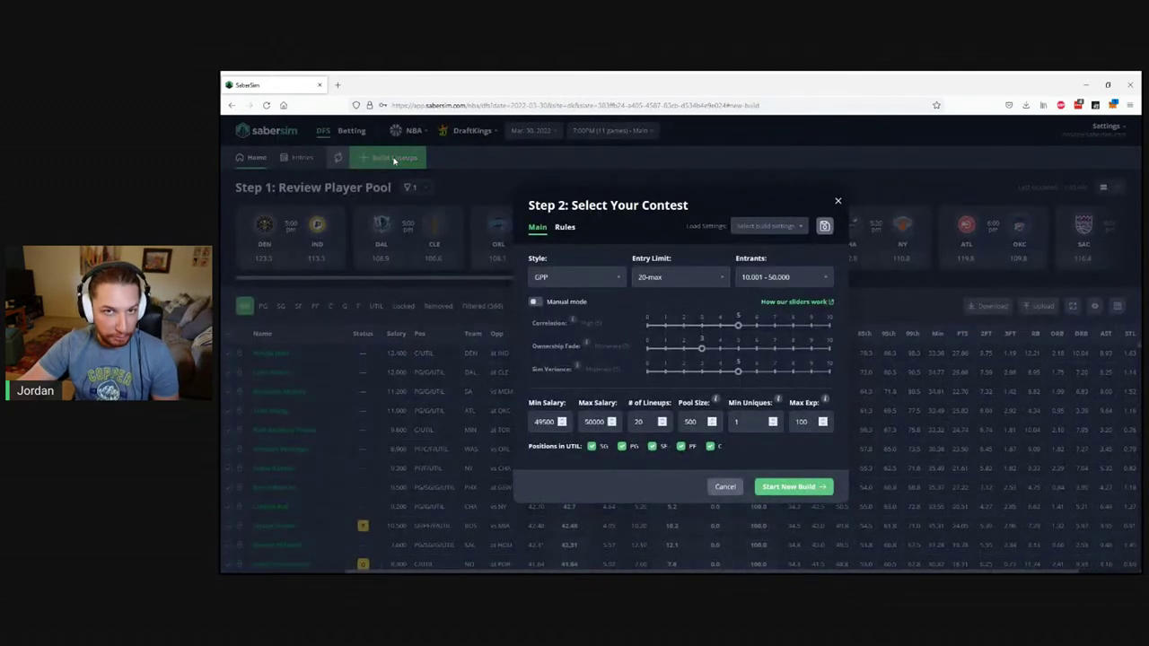
click(566, 227)
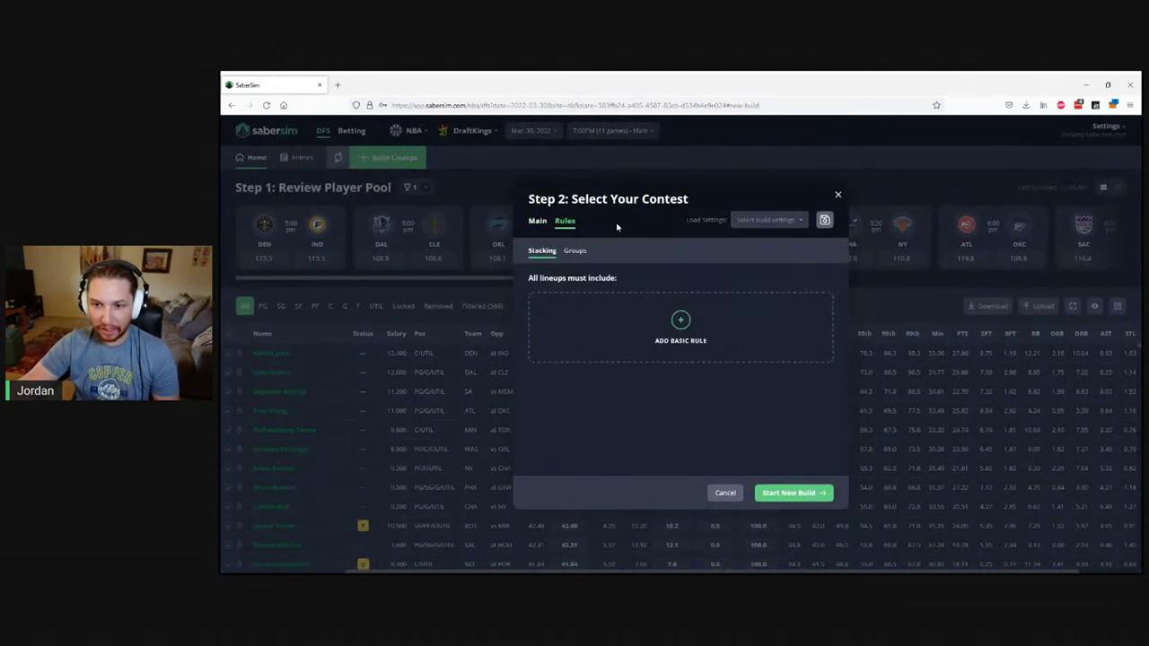
click(749, 359)
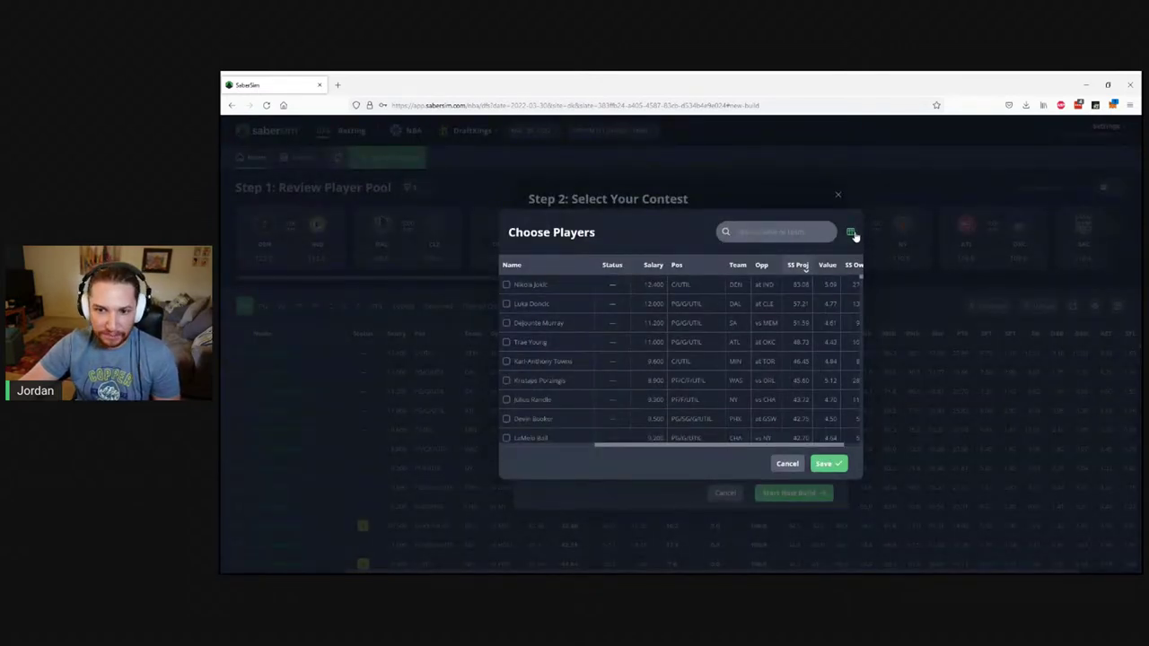
click(852, 234)
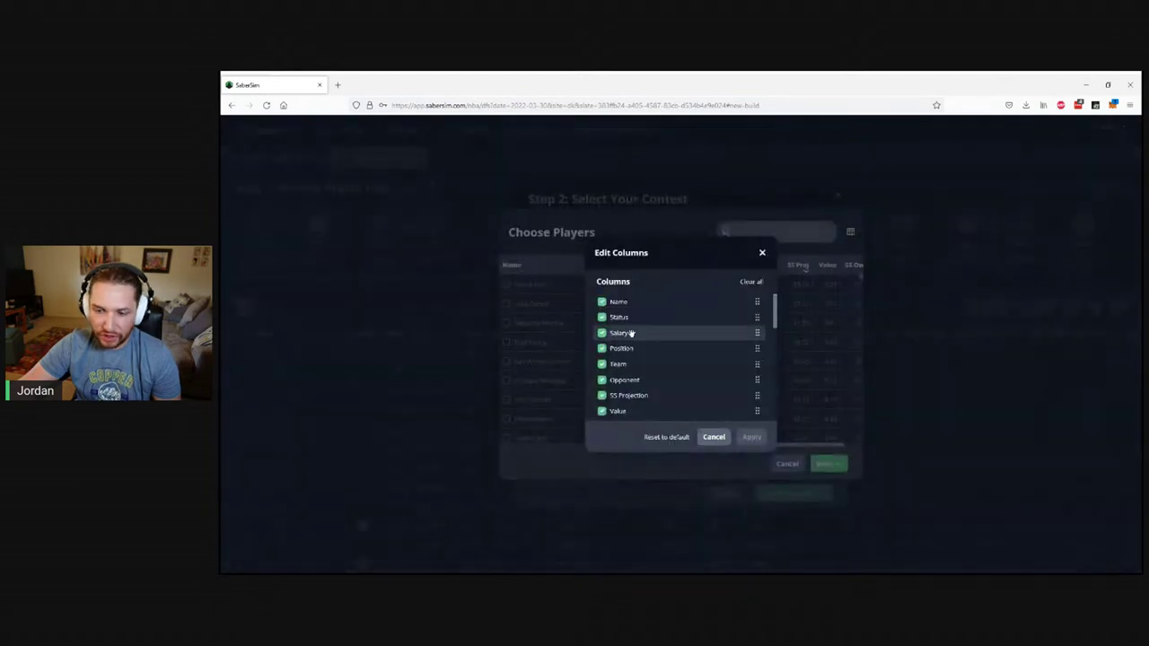
scroll(649, 341, down, 5)
scroll(650, 351, up, 6)
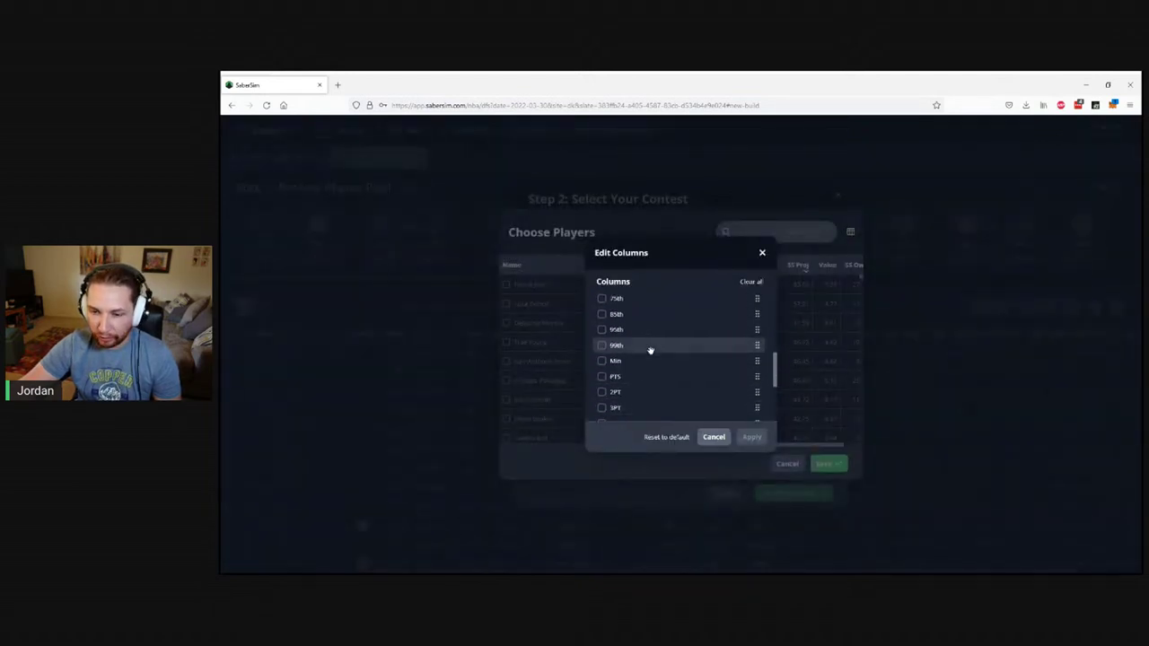
scroll(637, 389, down, 2)
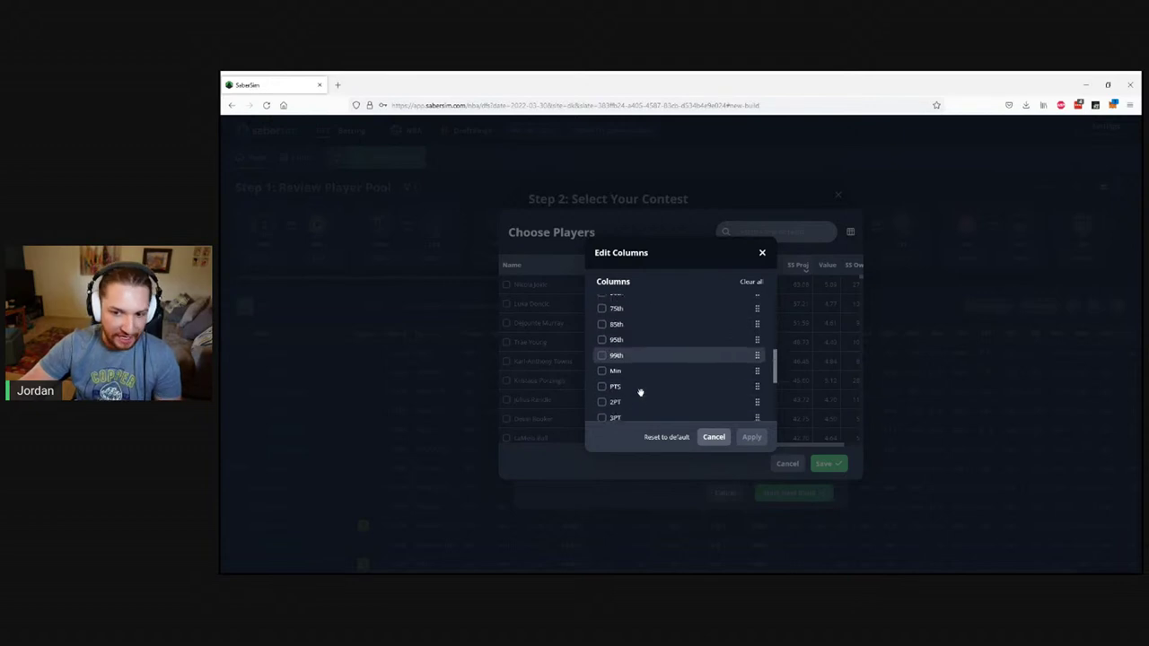
scroll(646, 386, down, 4)
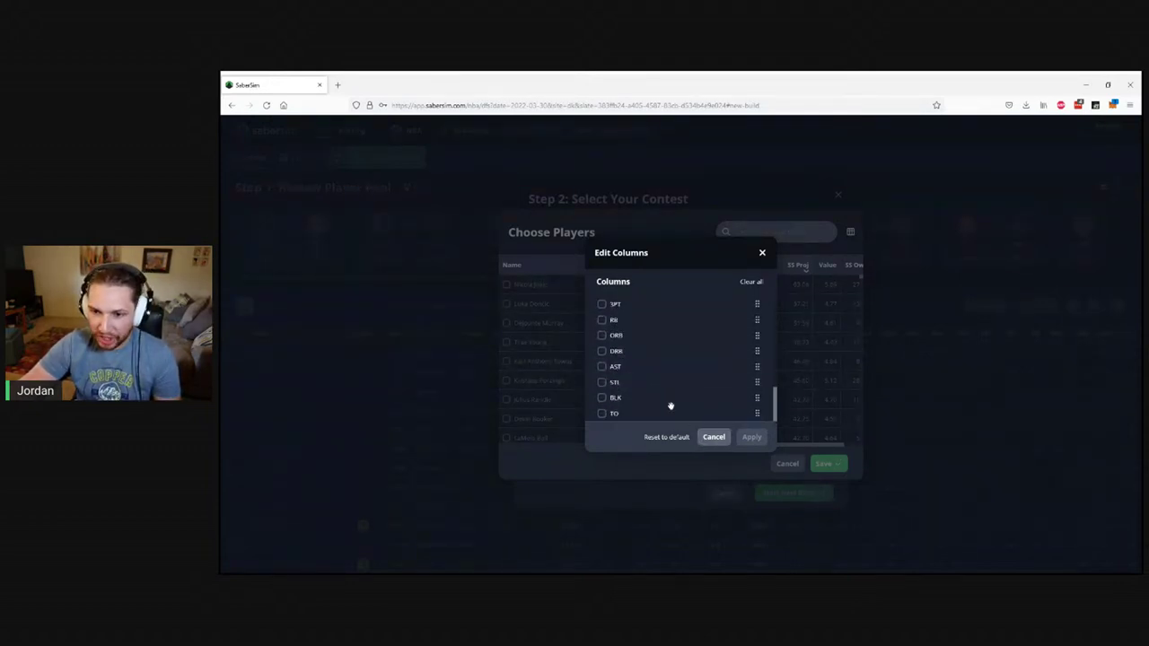
scroll(625, 395, up, 2)
scroll(625, 400, up, 2)
click(601, 364)
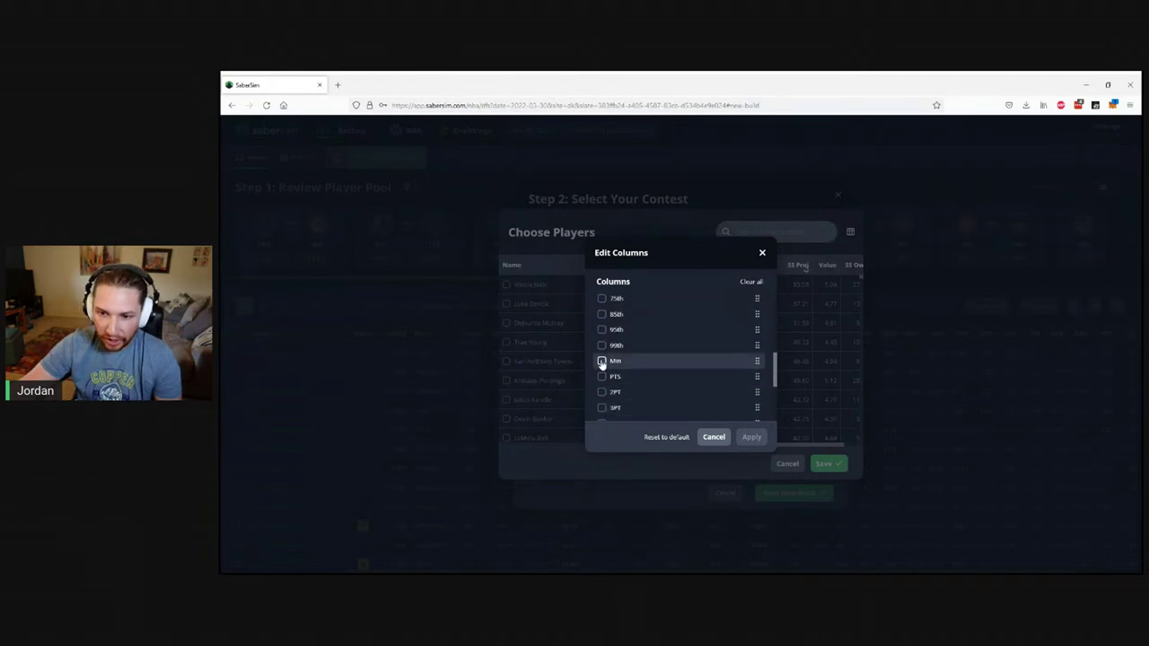
click(759, 440)
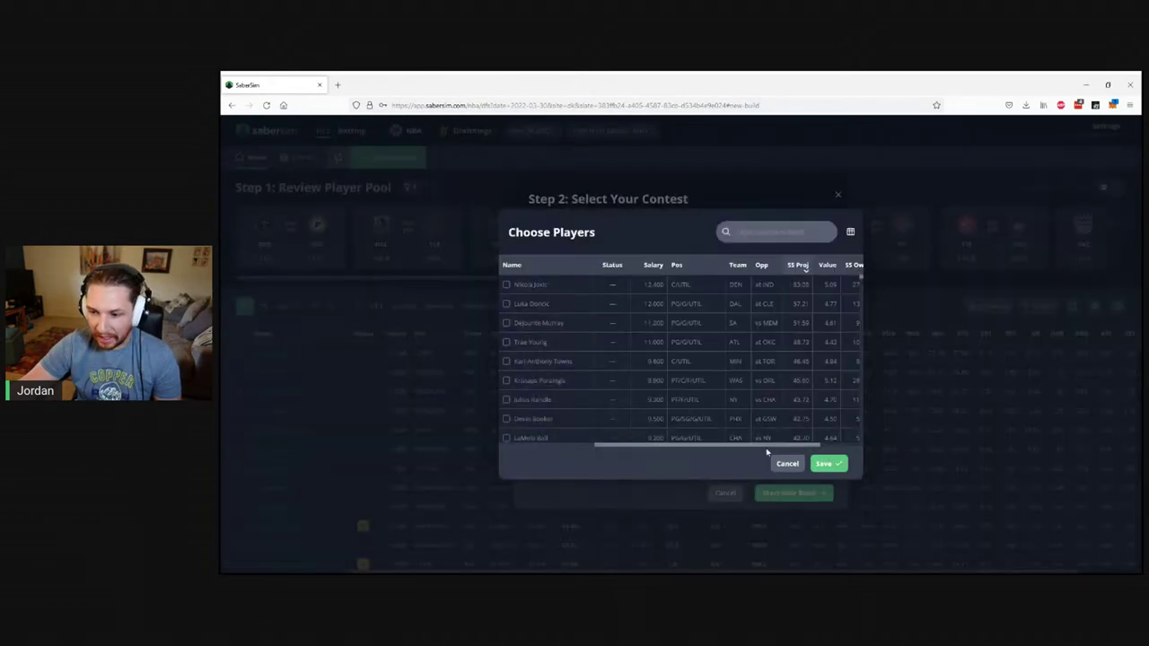
- Sort the group rule's players by ascending minutes and try to select the low-minute players in bulk
click(847, 266)
click(850, 267)
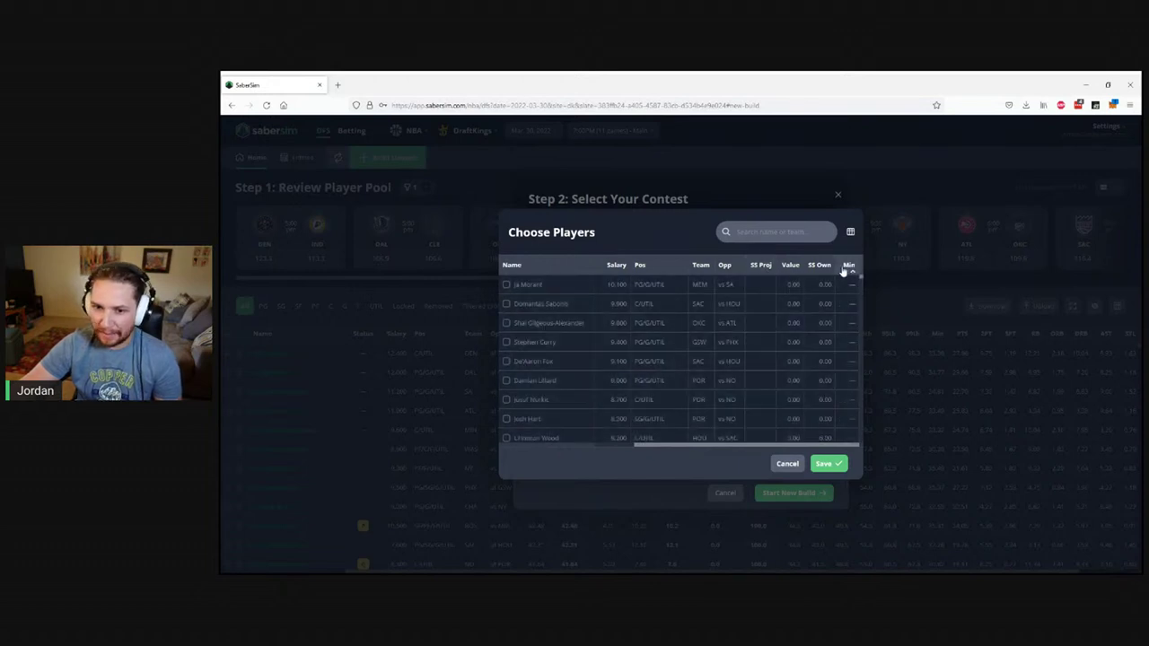
drag(860, 276, 861, 401)
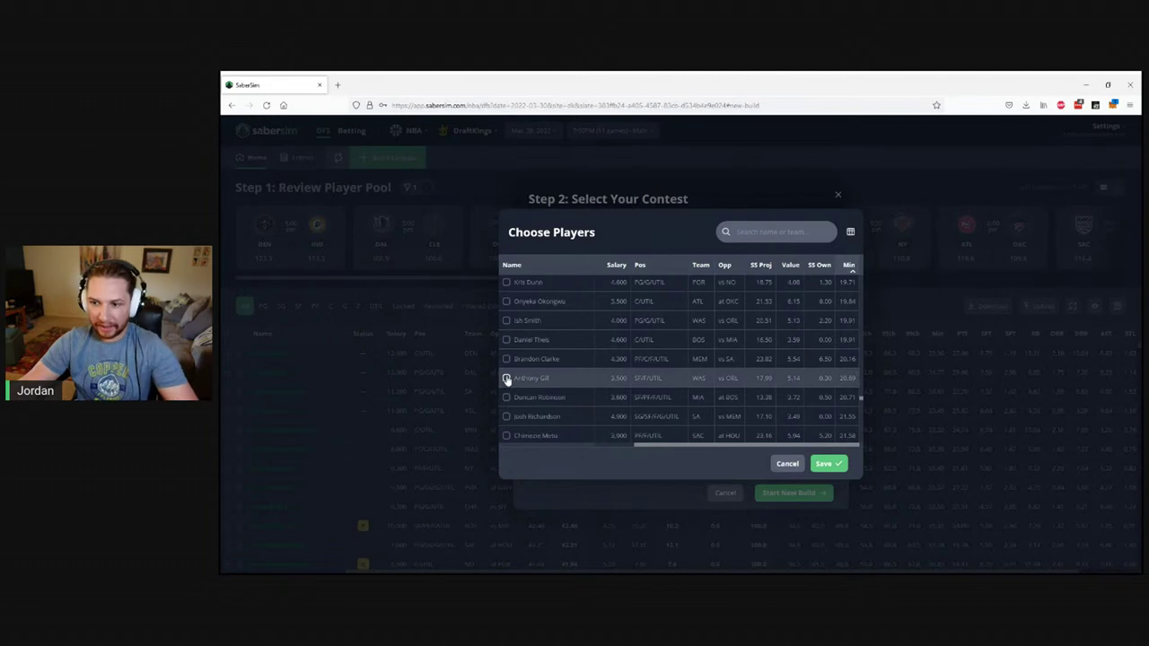
drag(864, 403, 864, 279)
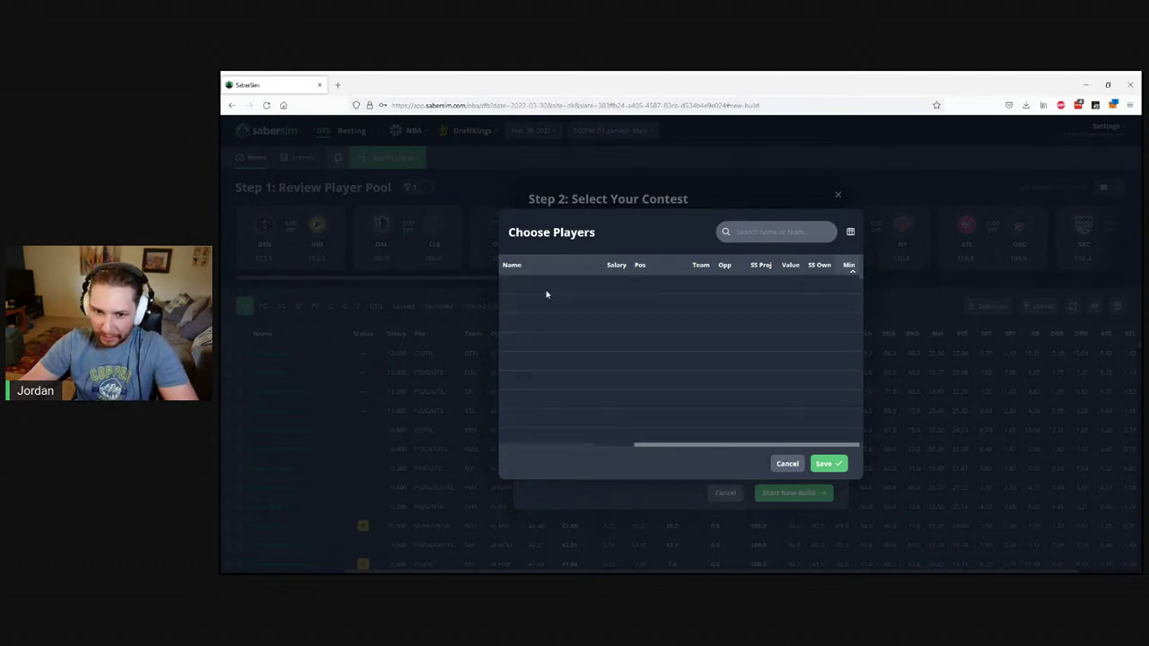
key(ctrl+a)
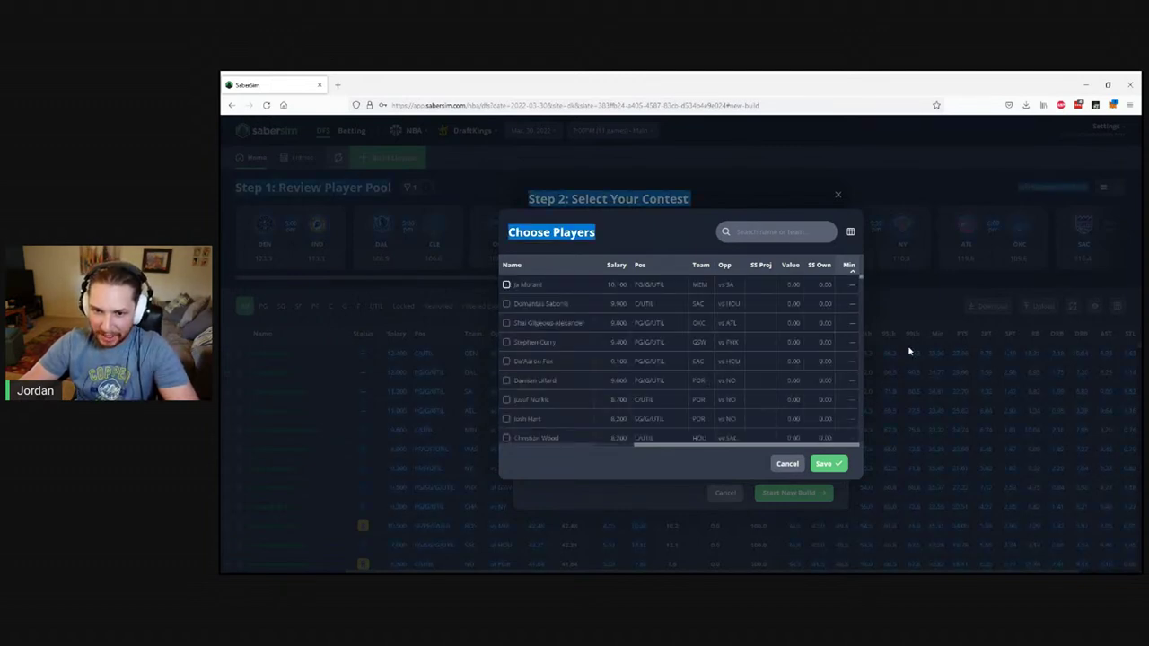
click(510, 287)
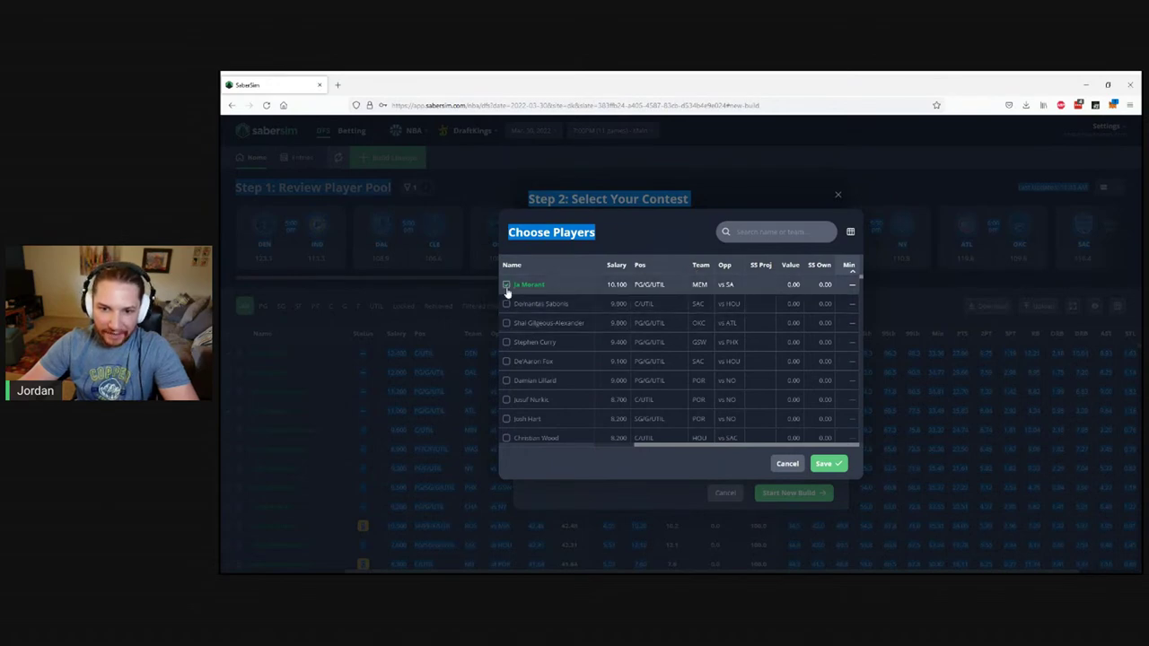
click(507, 287)
click(787, 463)
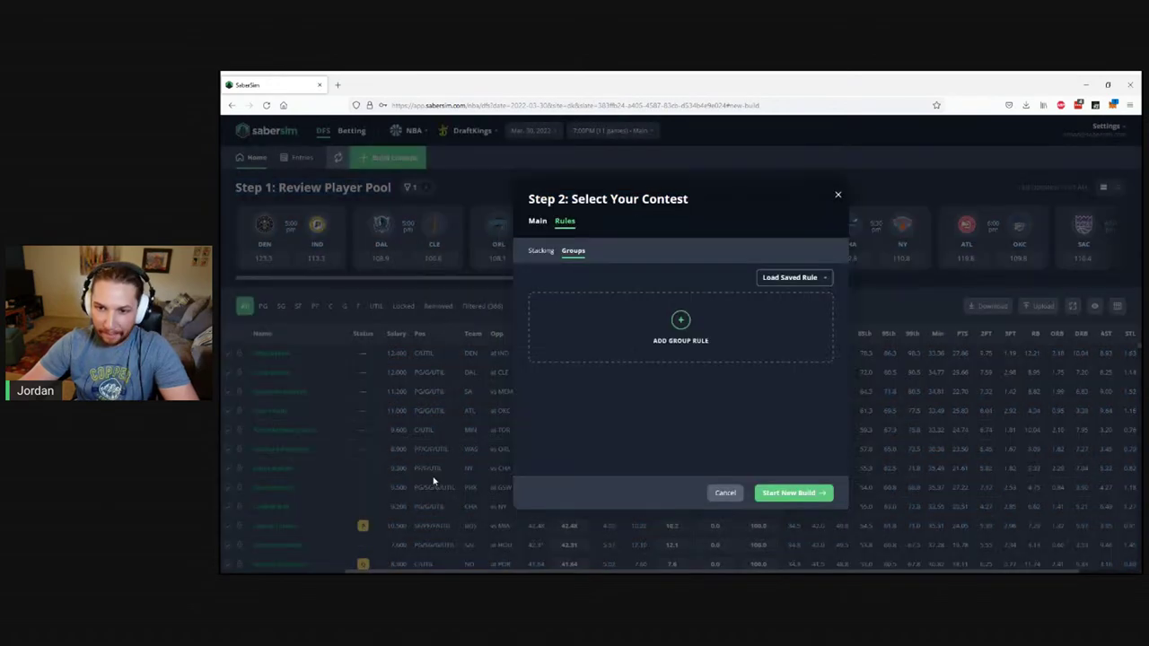
- Set the minimum salary to 49000 in the main build settings and start the new 20-lineup GPP build
click(539, 224)
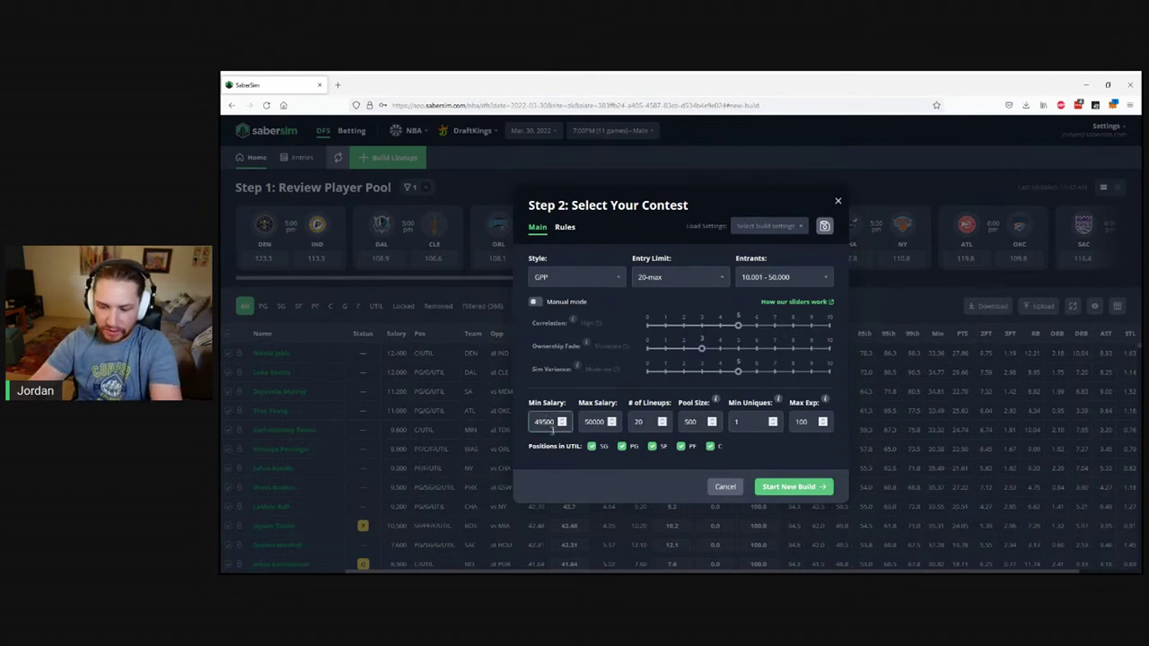
text(0)
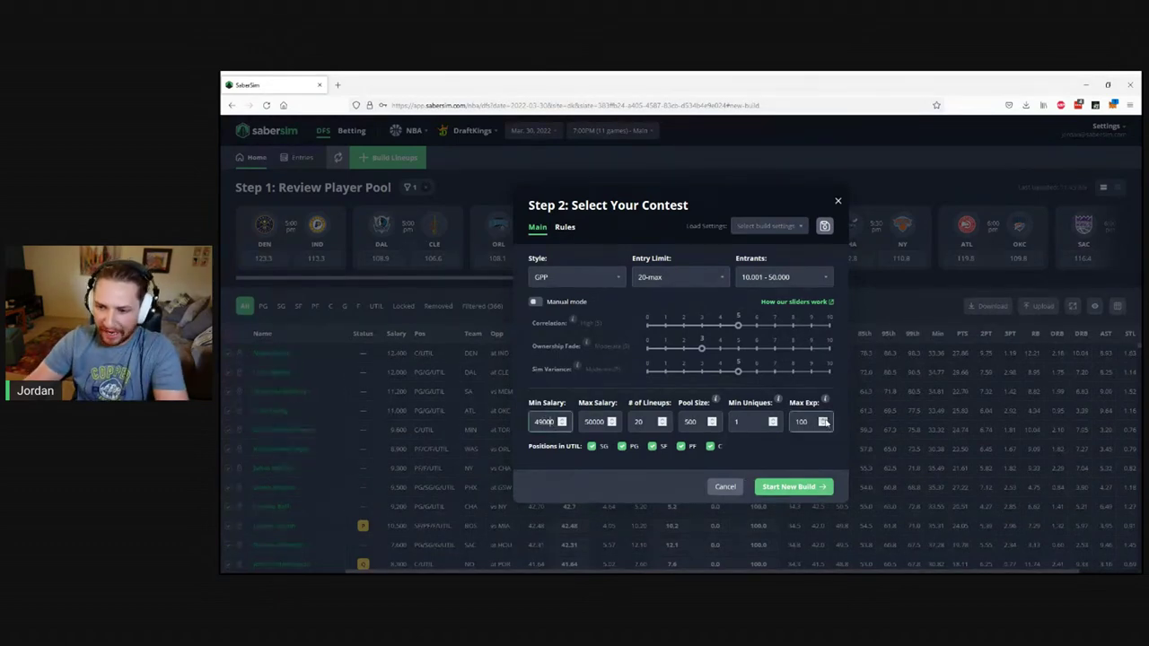
click(797, 490)
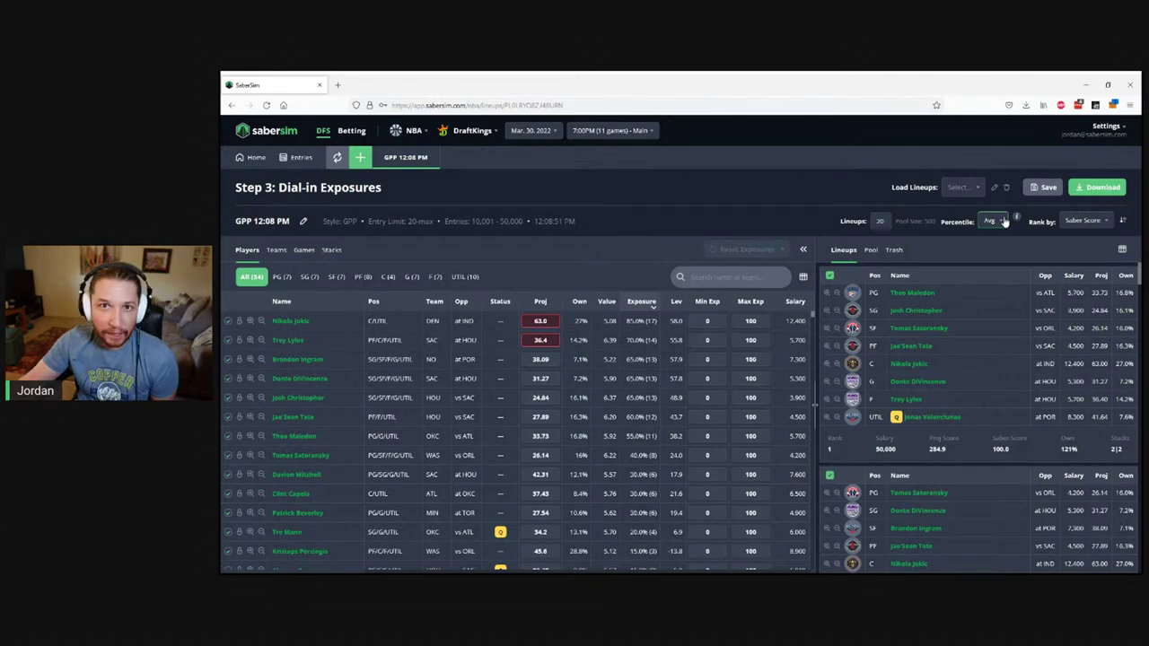
- Add the 95th percentile column to the player exposure table, place it before Proj, and sort the players by projection
click(803, 276)
scroll(669, 386, down, 6)
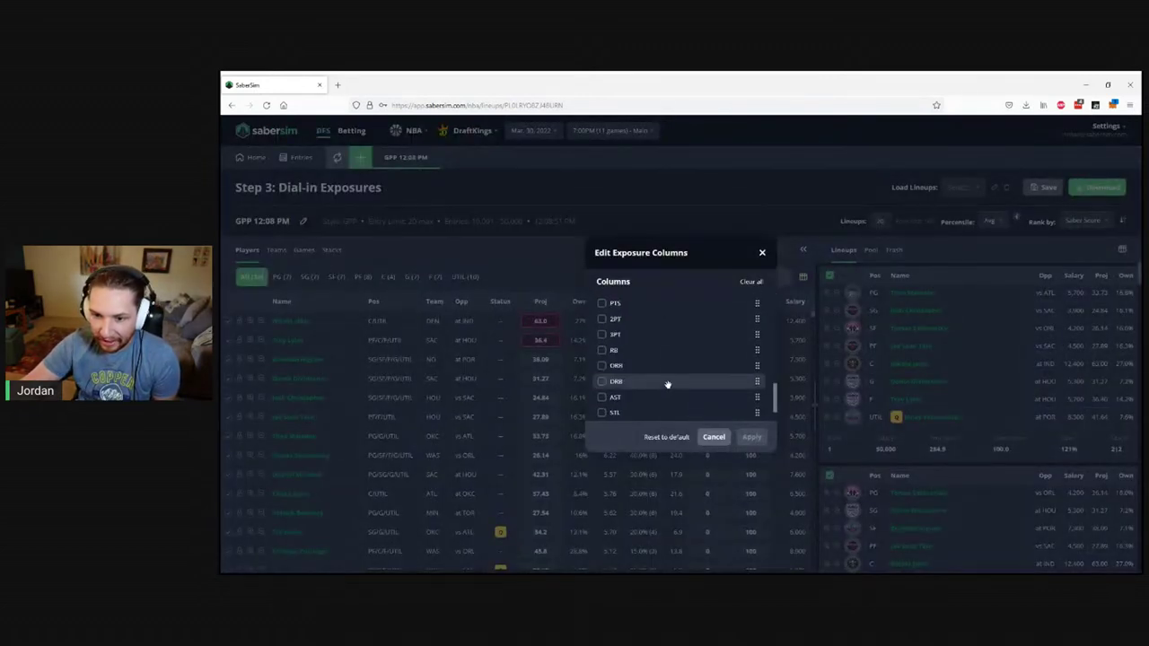
click(601, 362)
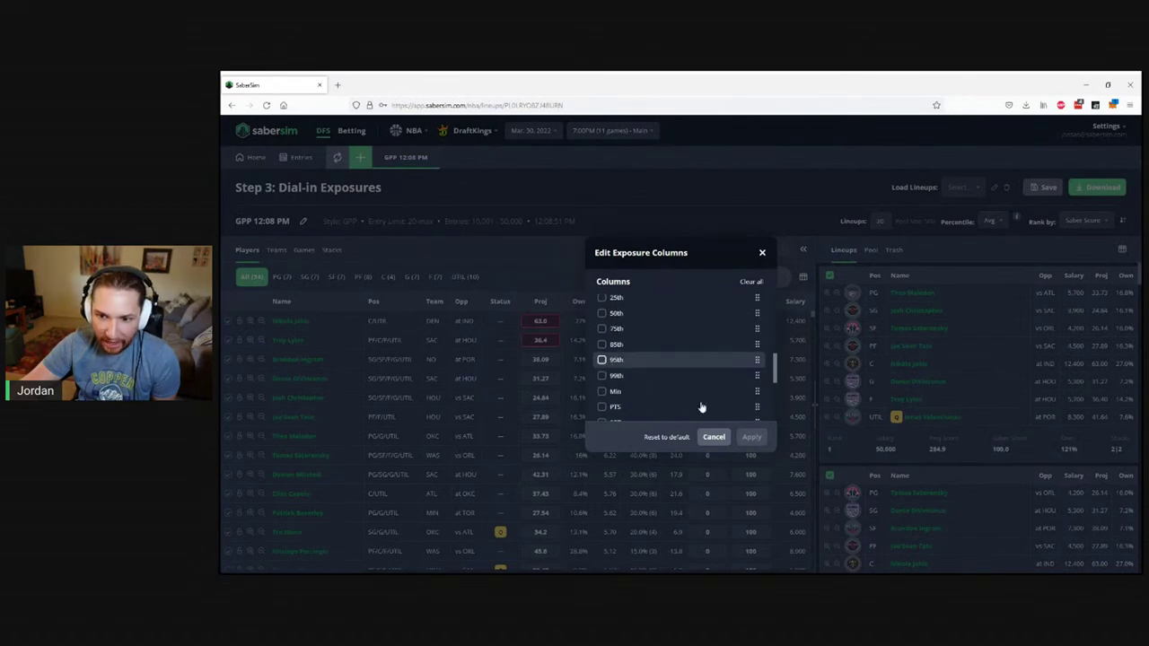
click(884, 530)
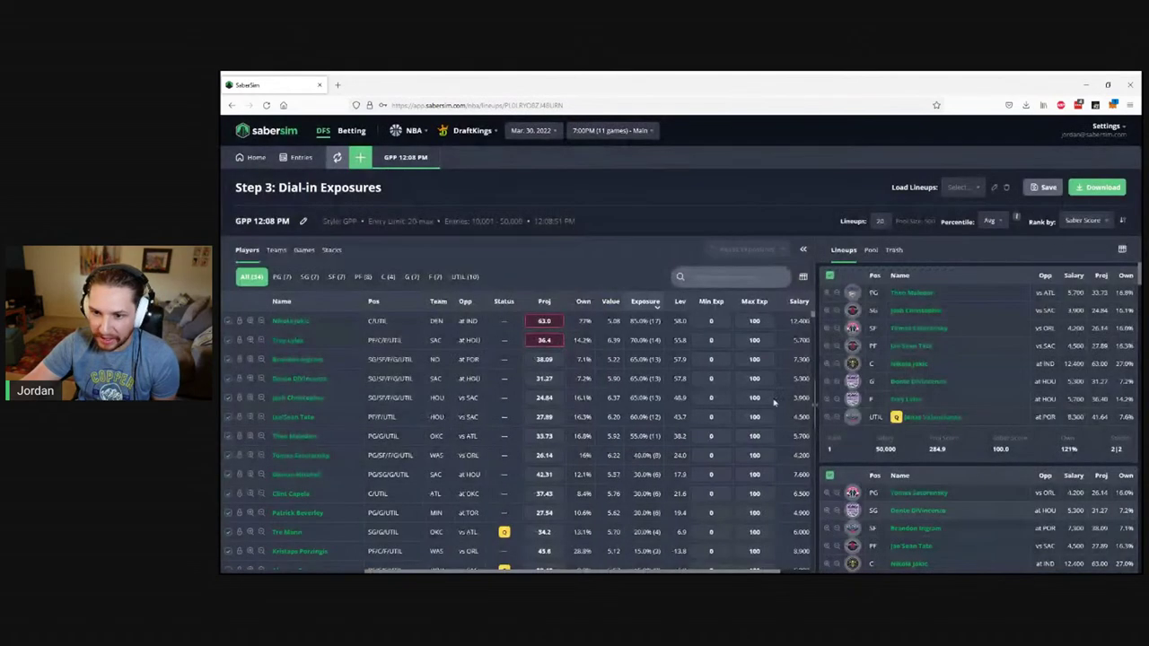
drag(792, 306, 544, 306)
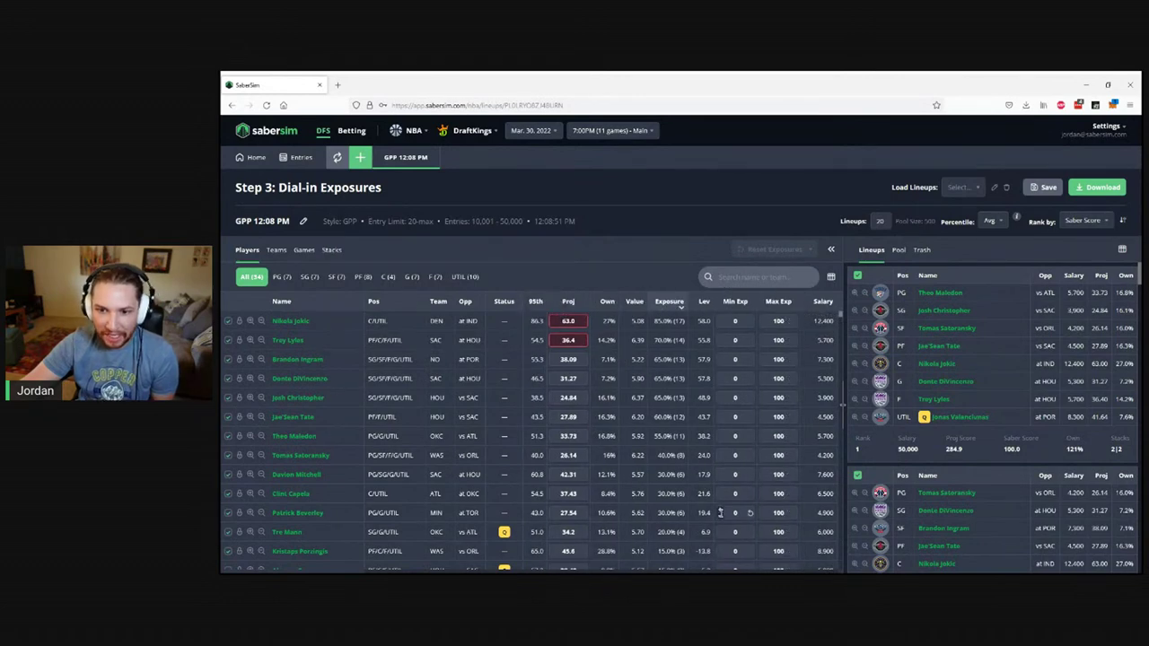
click(571, 305)
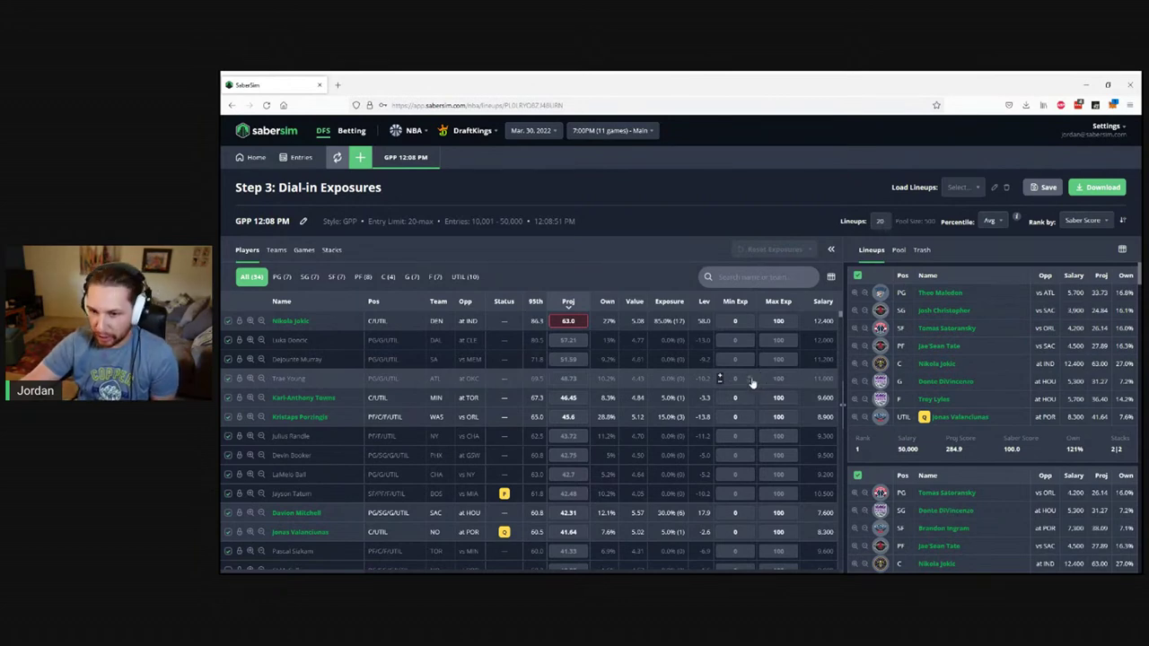
- Reset the player exposure table's columns to default and sort the players by exposure
click(831, 278)
scroll(666, 359, down, 5)
scroll(666, 362, up, 5)
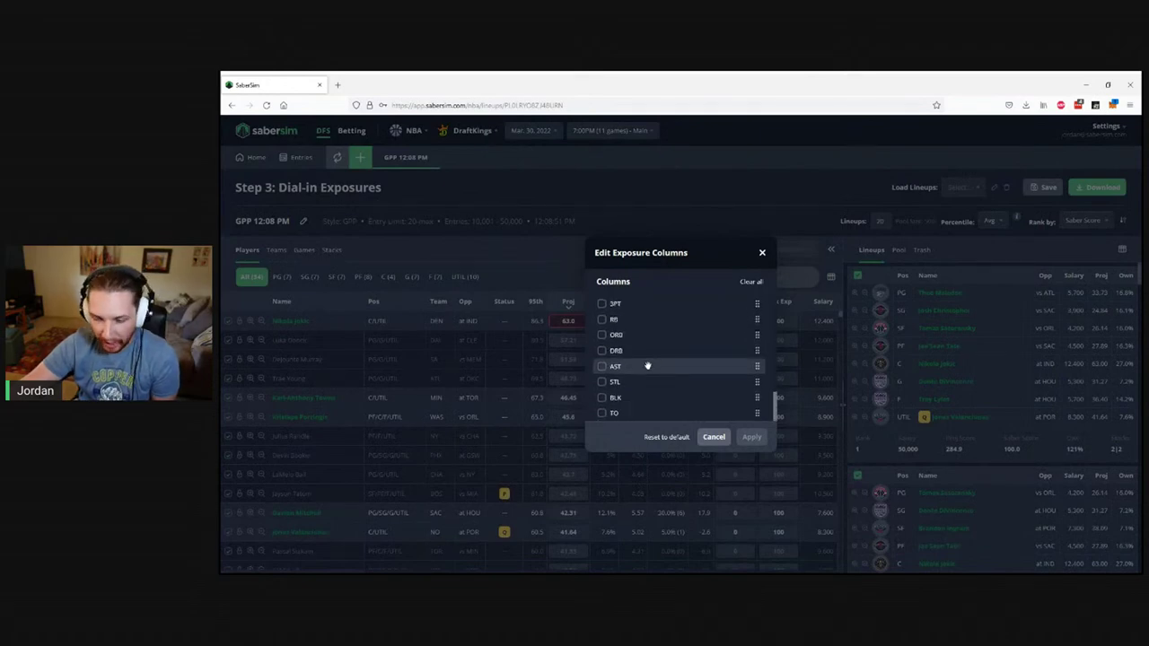
scroll(652, 365, down, 2)
scroll(652, 366, up, 2)
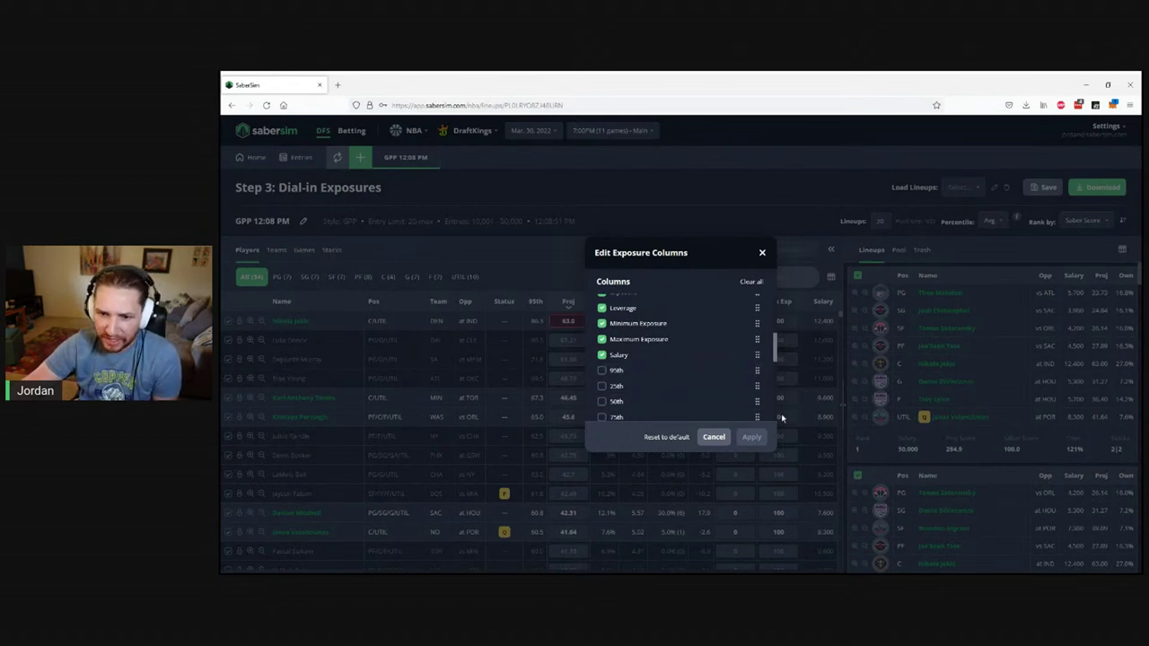
scroll(712, 395, down, 3)
scroll(711, 394, down, 4)
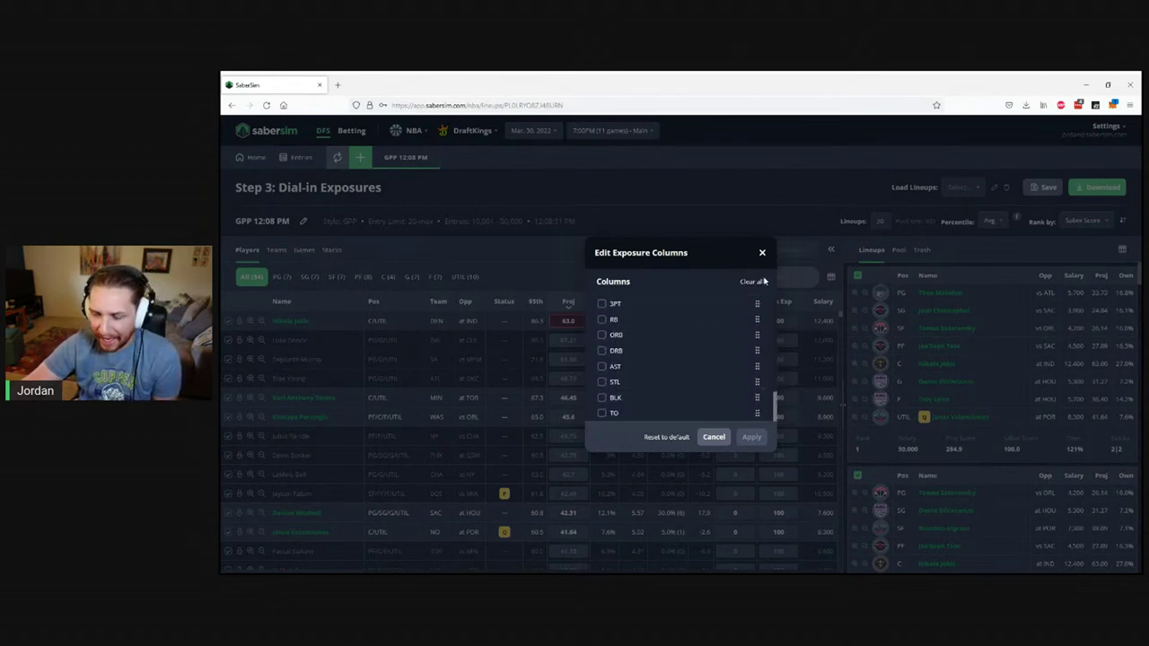
click(674, 438)
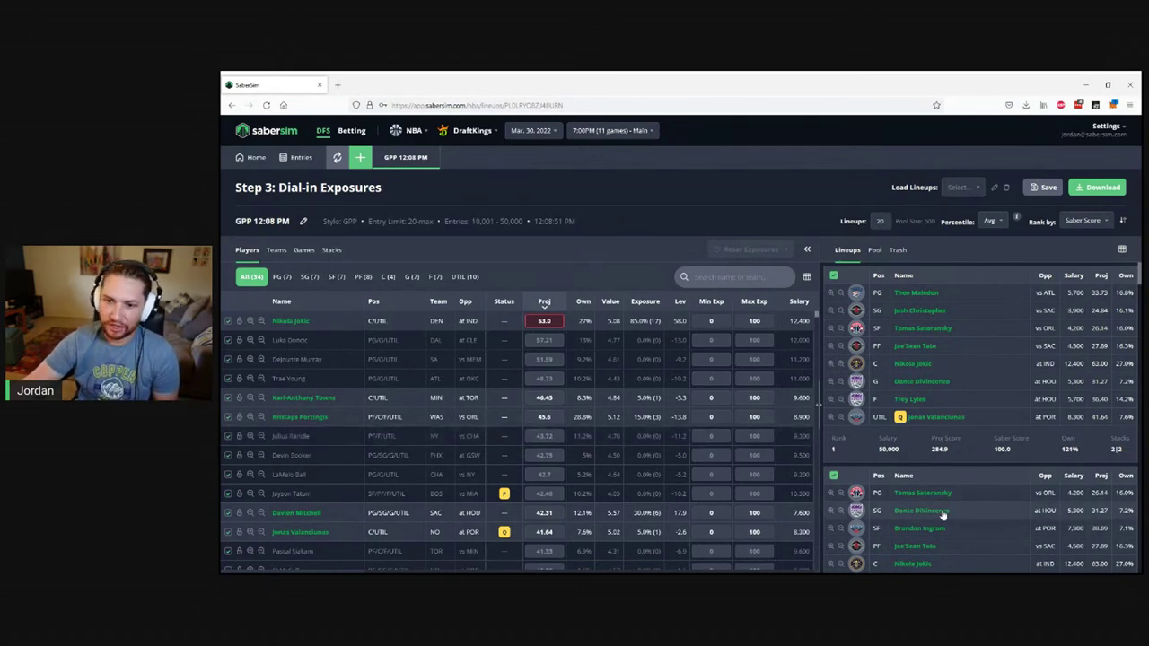
click(649, 303)
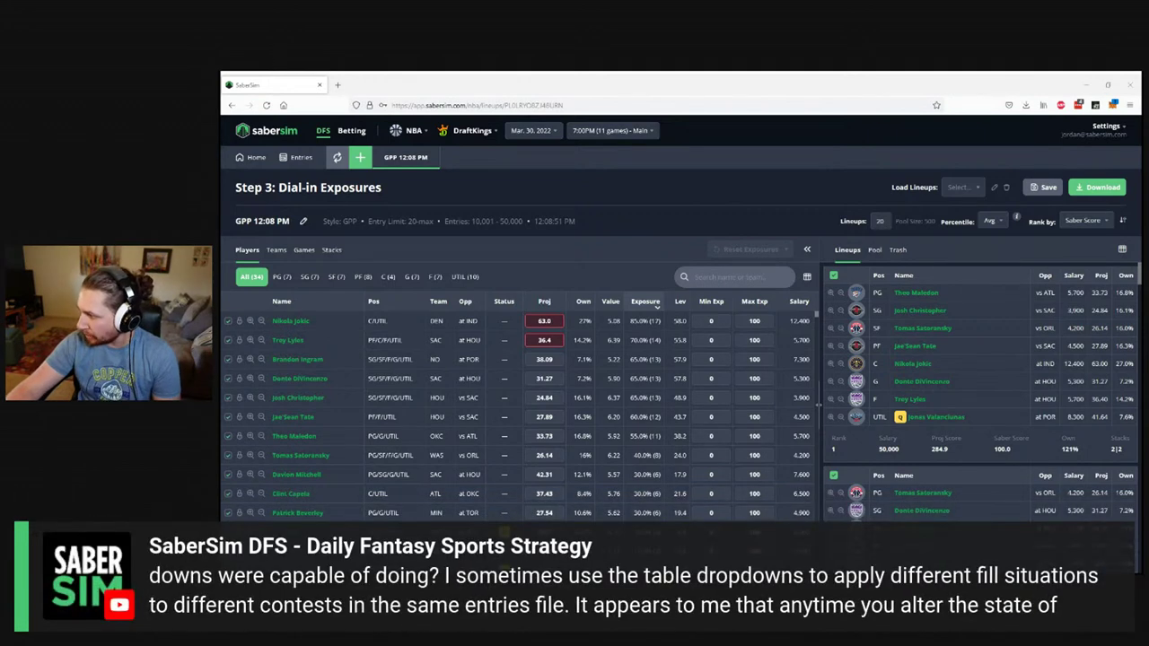
- Open the contest entries and assign the 20 - 12:11:27 PM lineups to the NBA $80K Four Point Play contest
click(297, 157)
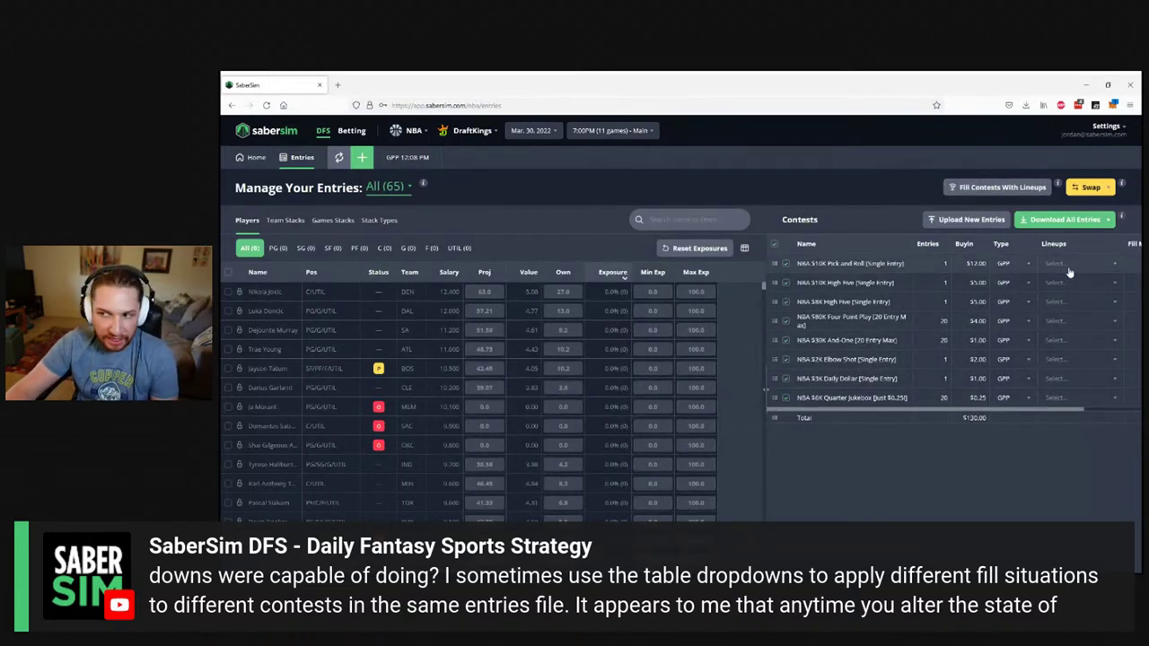
scroll(1087, 413, right, 2)
scroll(1098, 429, left, 3)
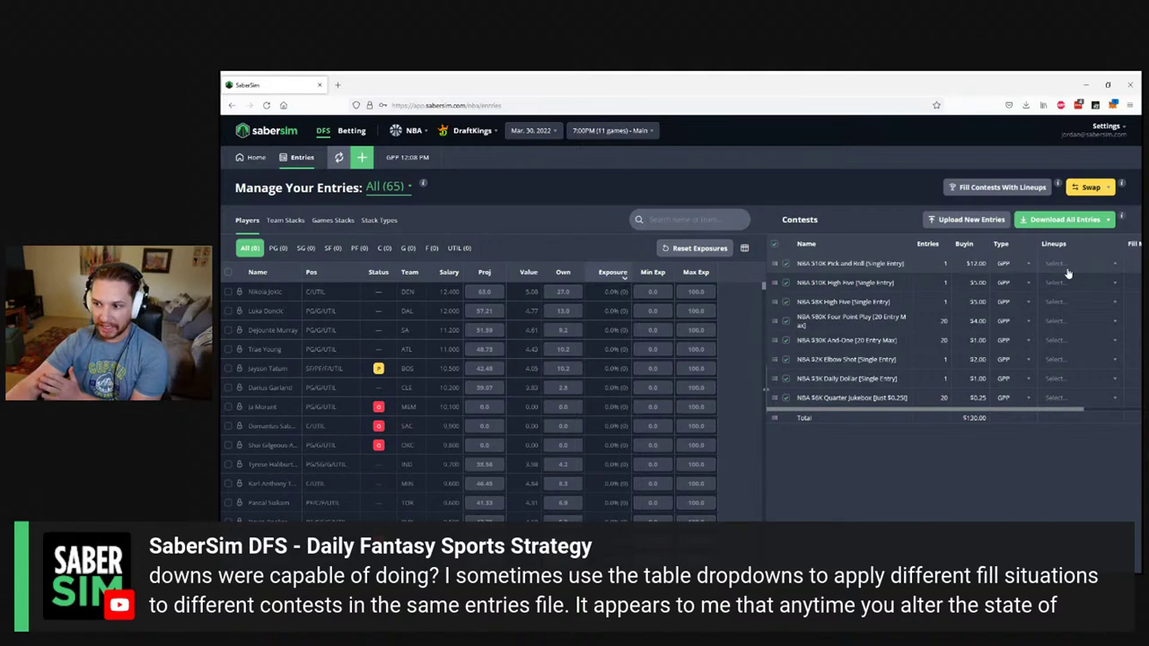
click(1071, 323)
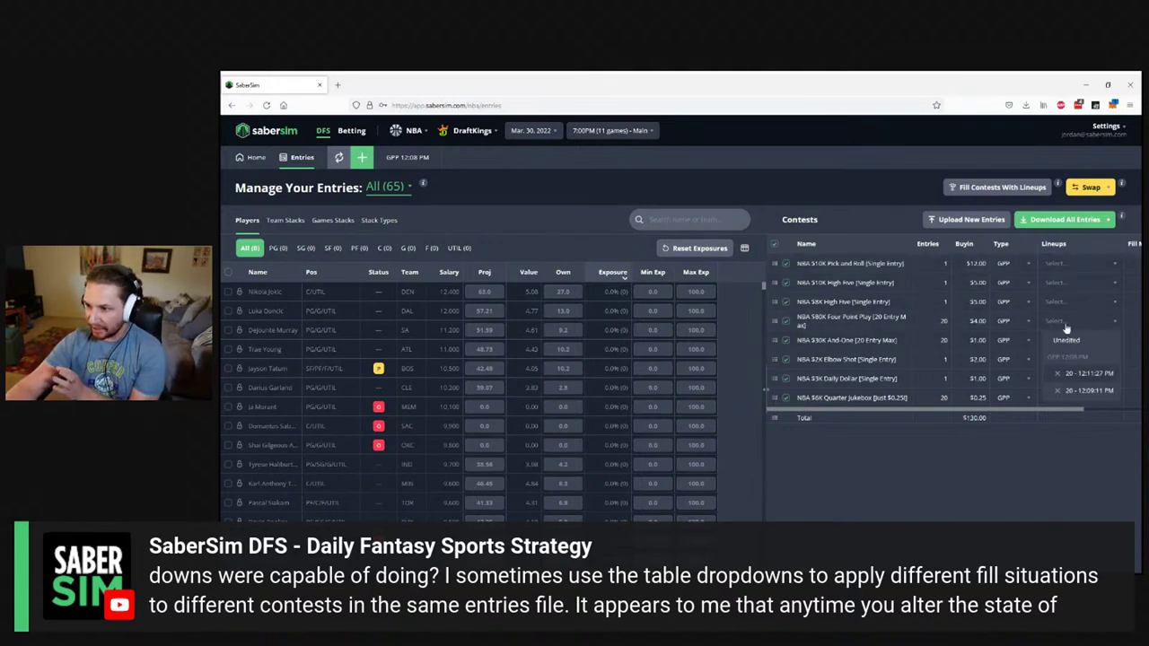
click(1089, 372)
scroll(1082, 315, right, 2)
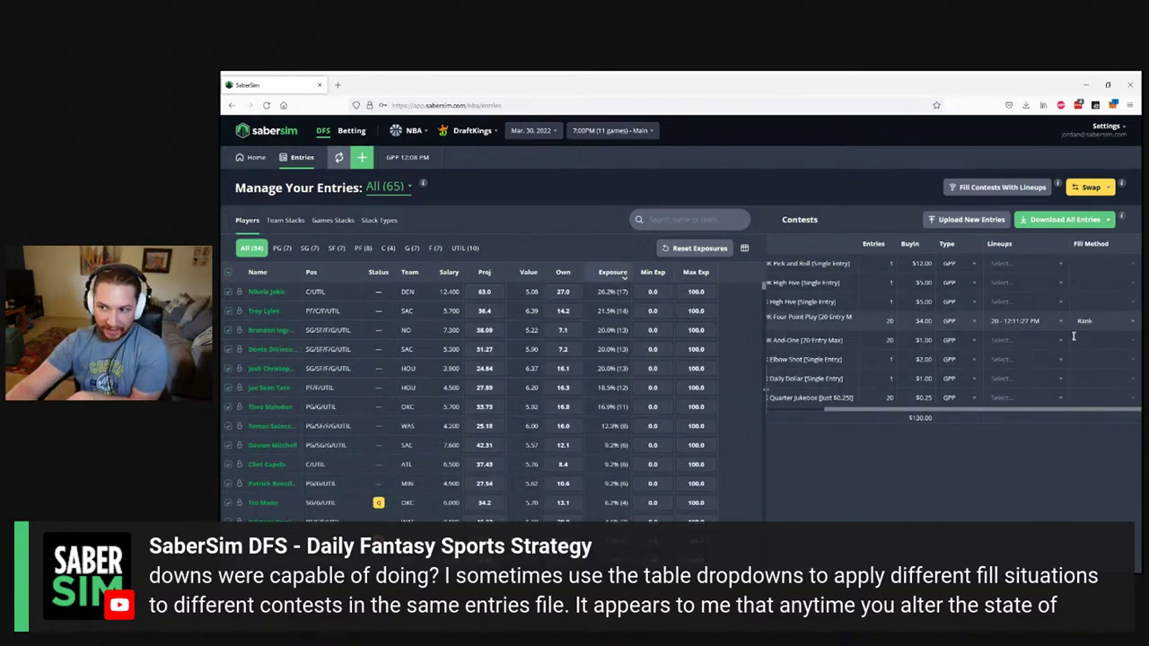
- Look at the lineup and fill method options for all contests, leaving them unapplied
click(1000, 190)
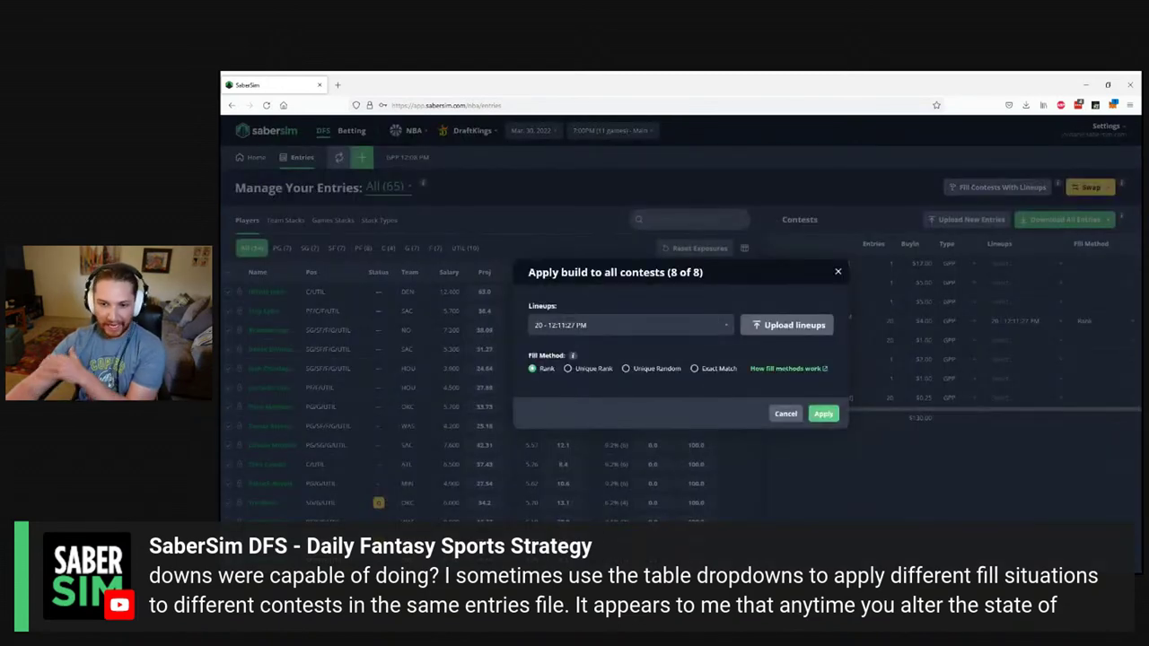
click(838, 272)
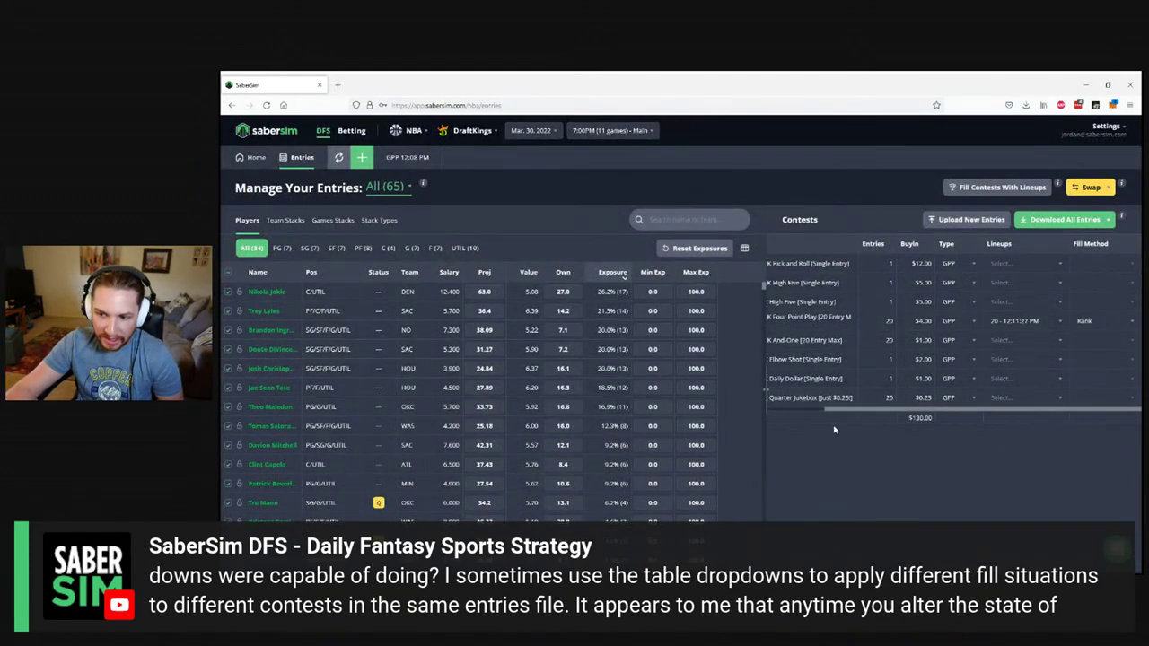
scroll(835, 377, left, 2)
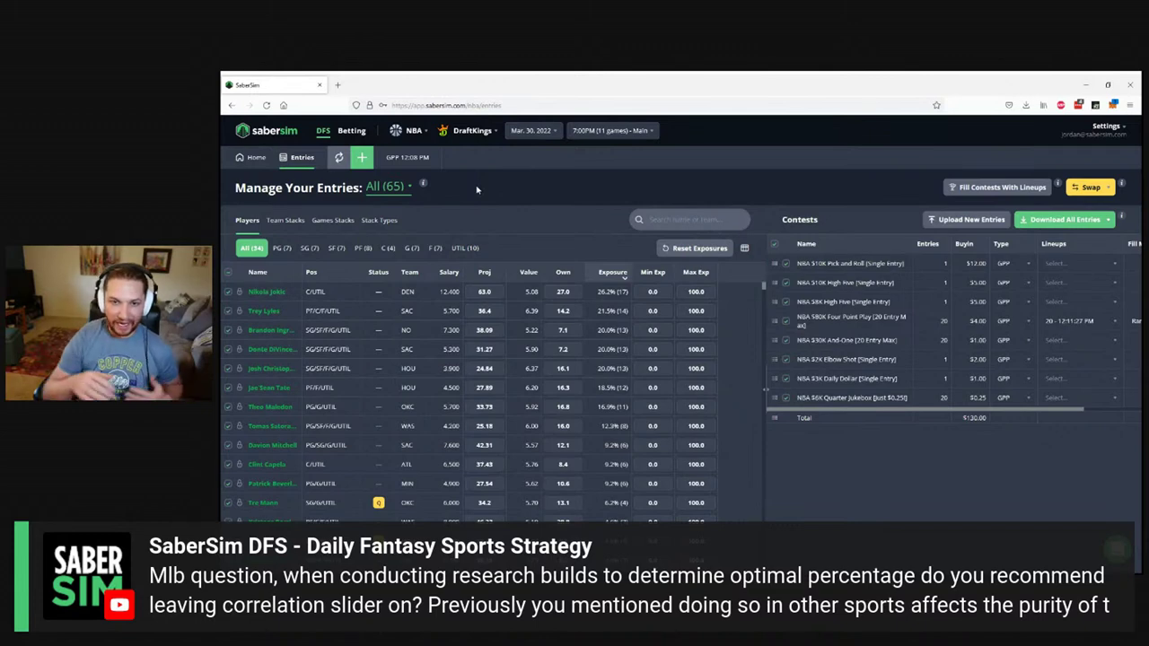
- Switch the sport to MLB and open the settings for a new lineup build
click(400, 130)
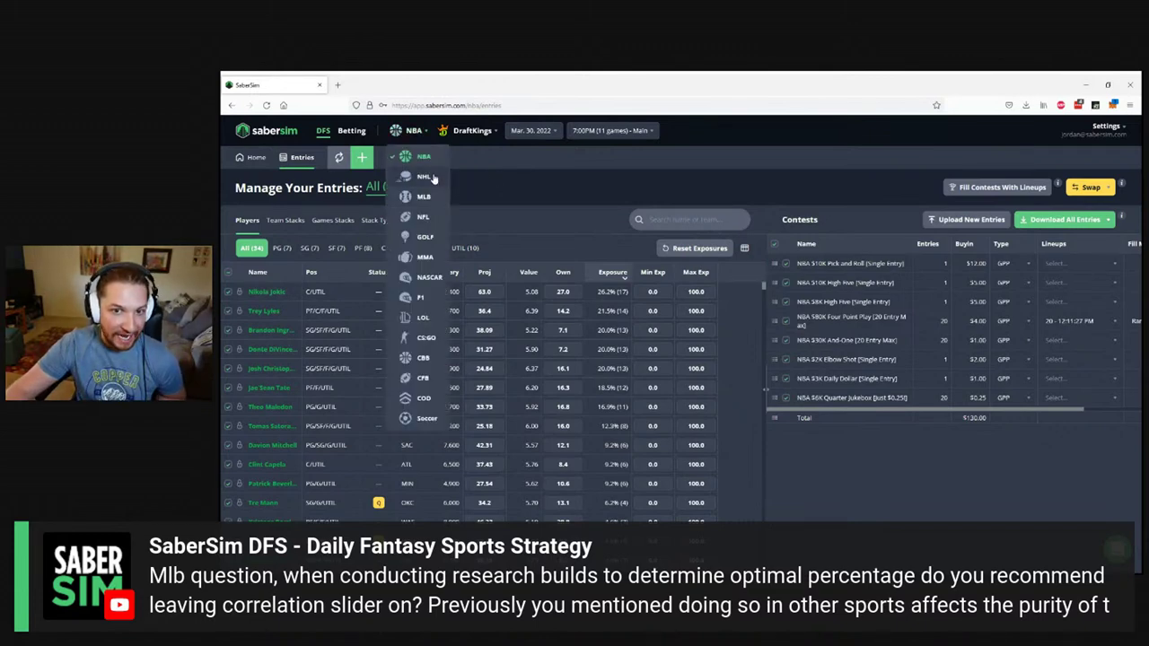
click(431, 197)
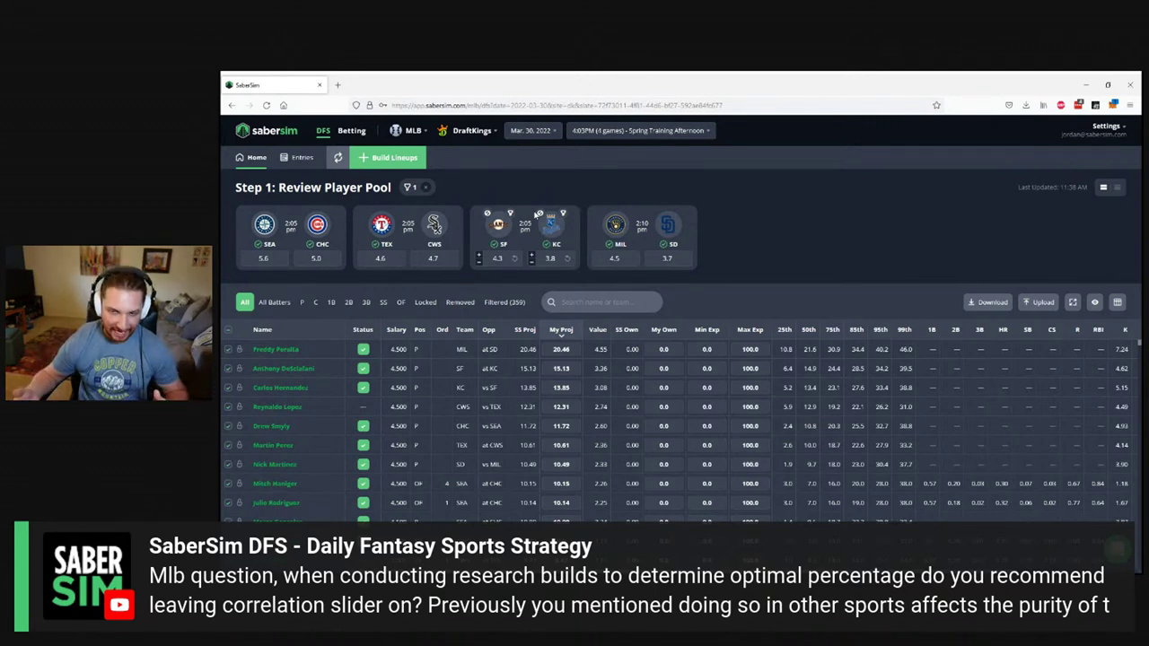
click(389, 157)
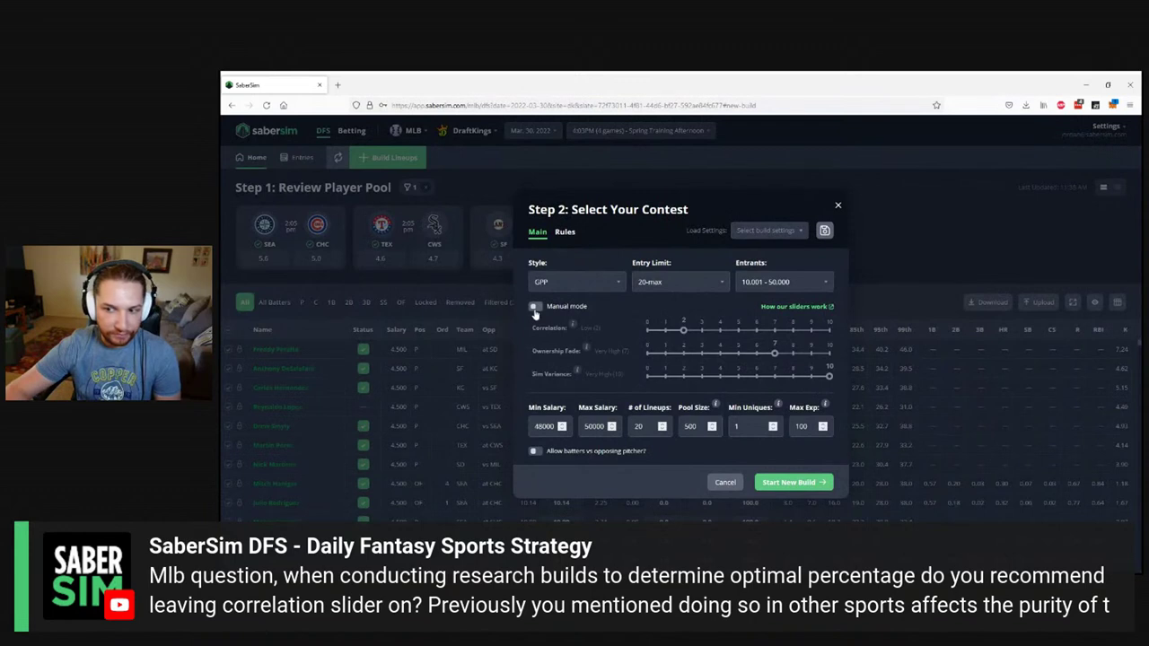
- Enable manual mode, set Correlation and Ownership Fade to 0, and set both the number of lineups and pool size to 1500
click(537, 308)
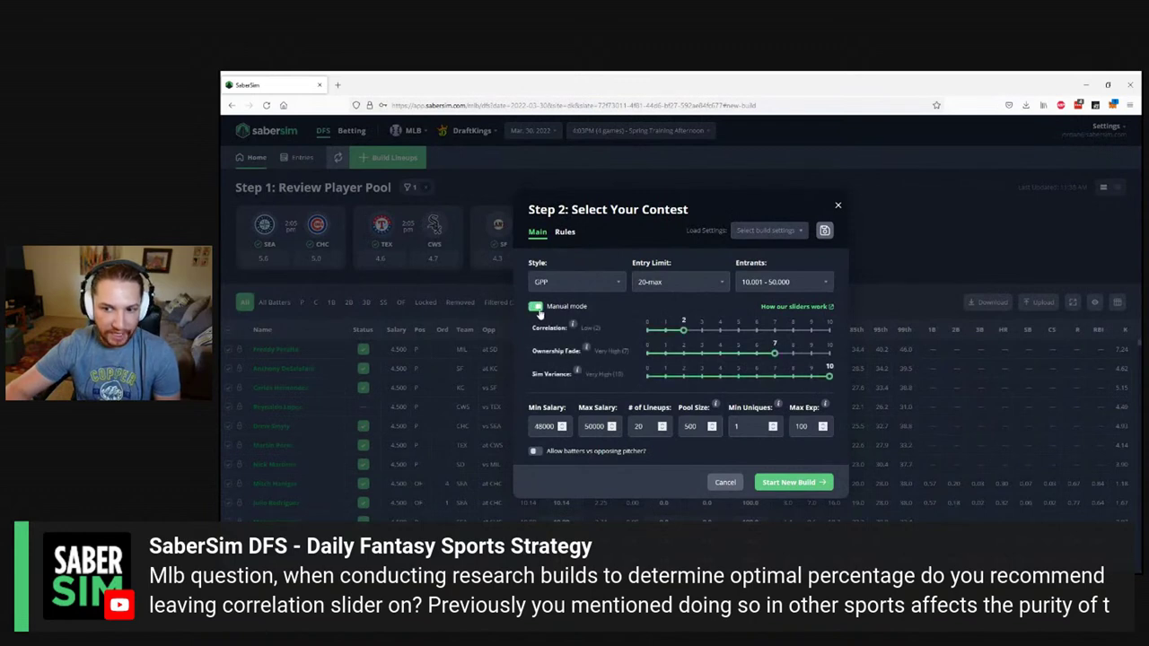
click(647, 331)
click(647, 353)
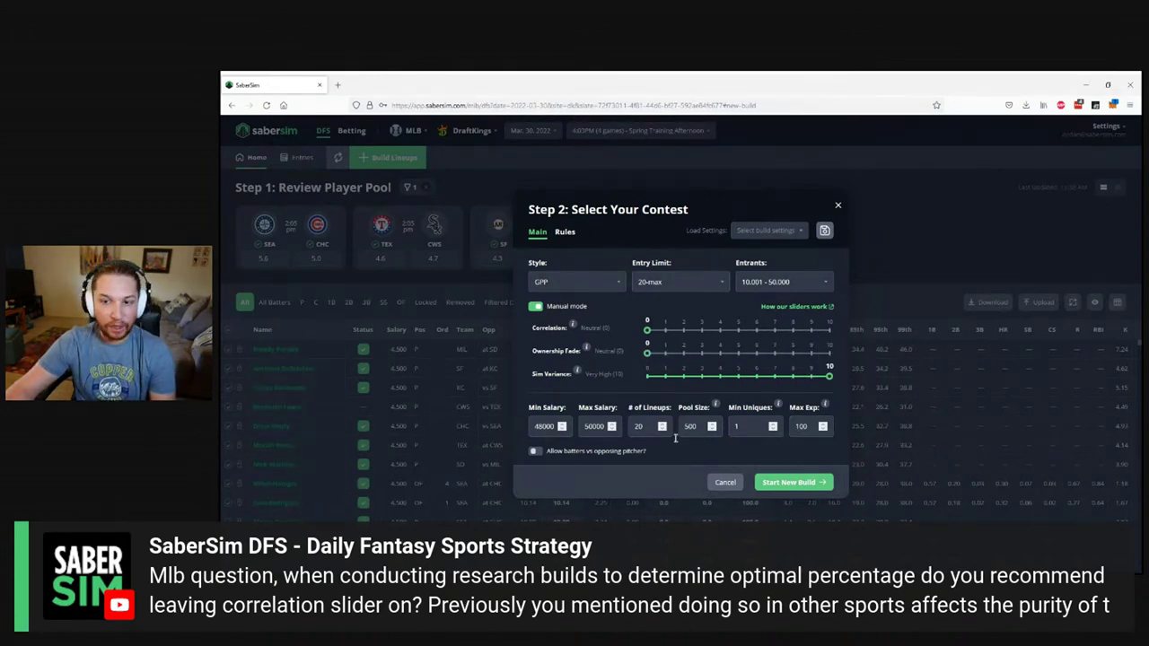
text(1500)
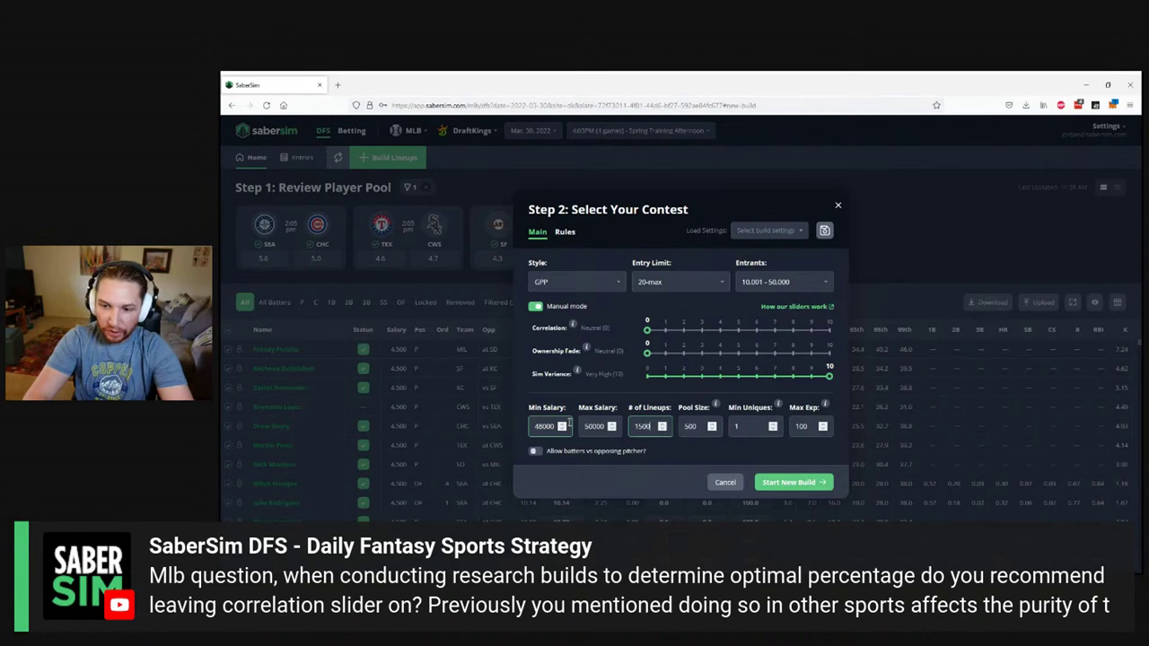
key(Tab)
text(1500)
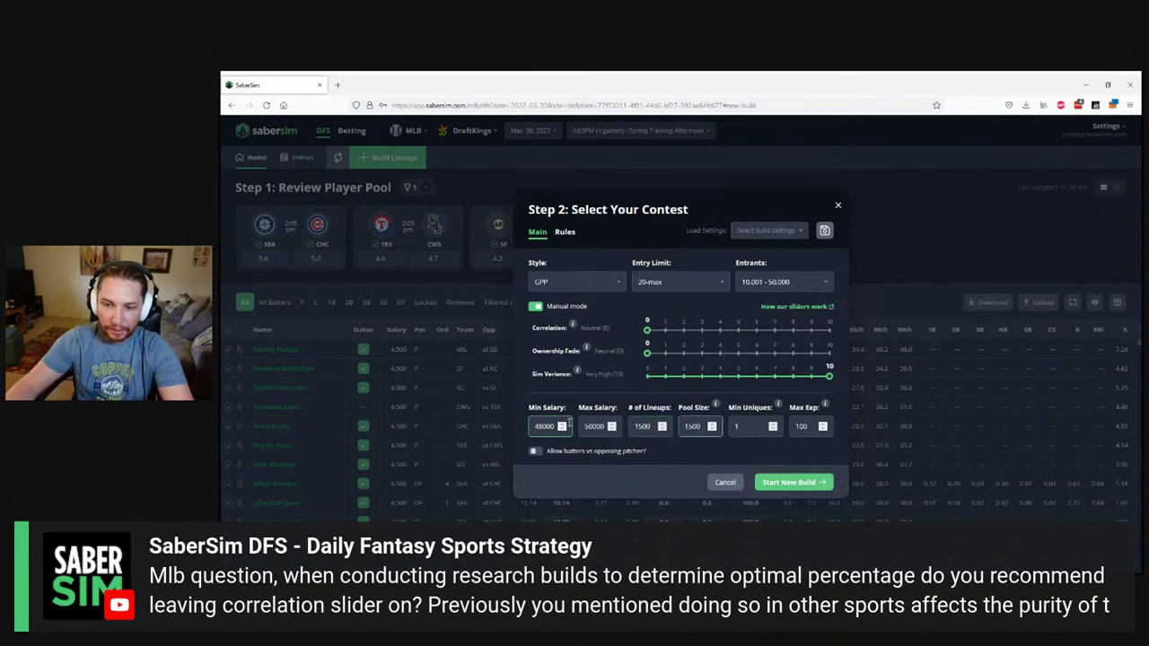
- Add a stacking rule requiring at least 5 players from the same team and return to the main build settings
click(565, 231)
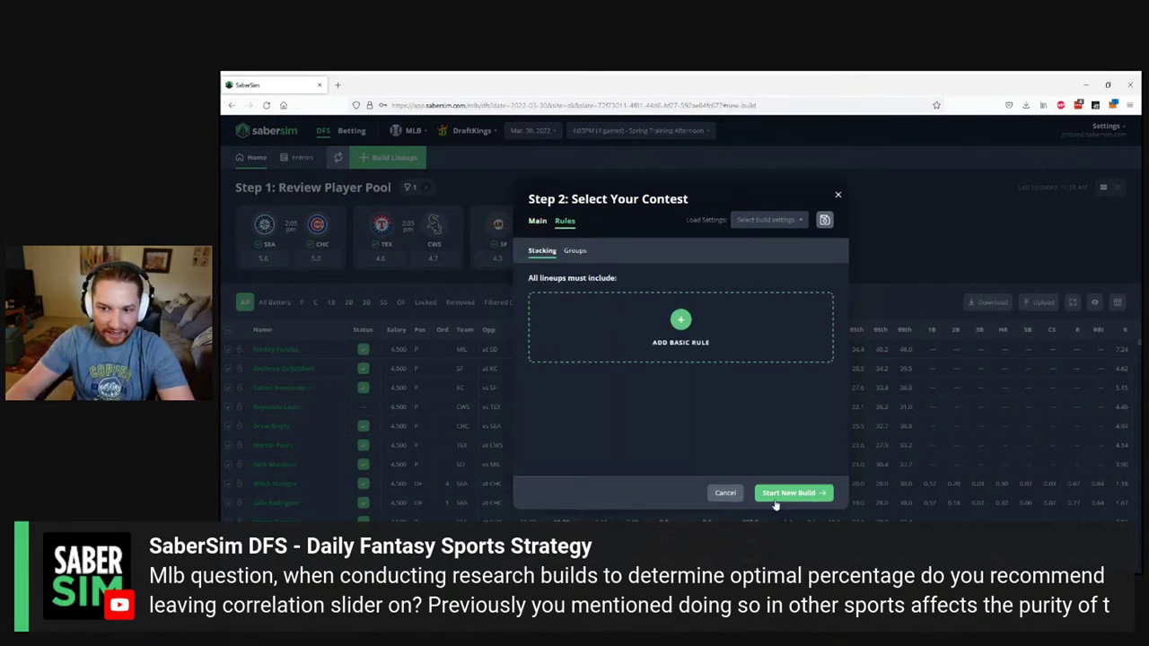
click(586, 332)
click(671, 294)
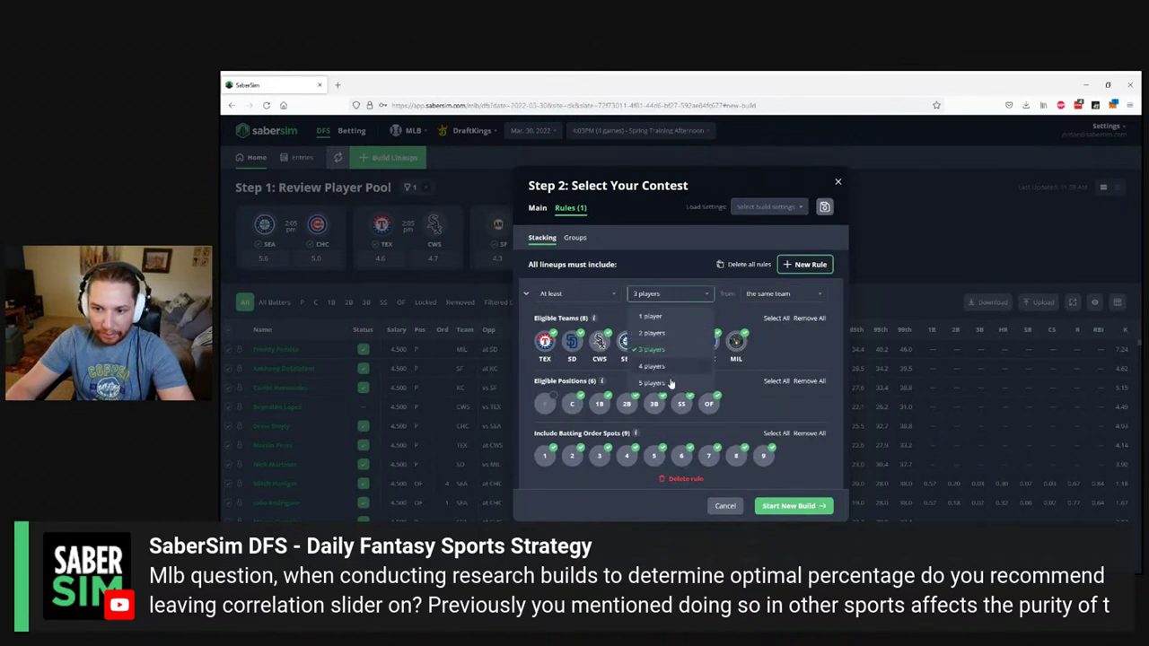
click(669, 364)
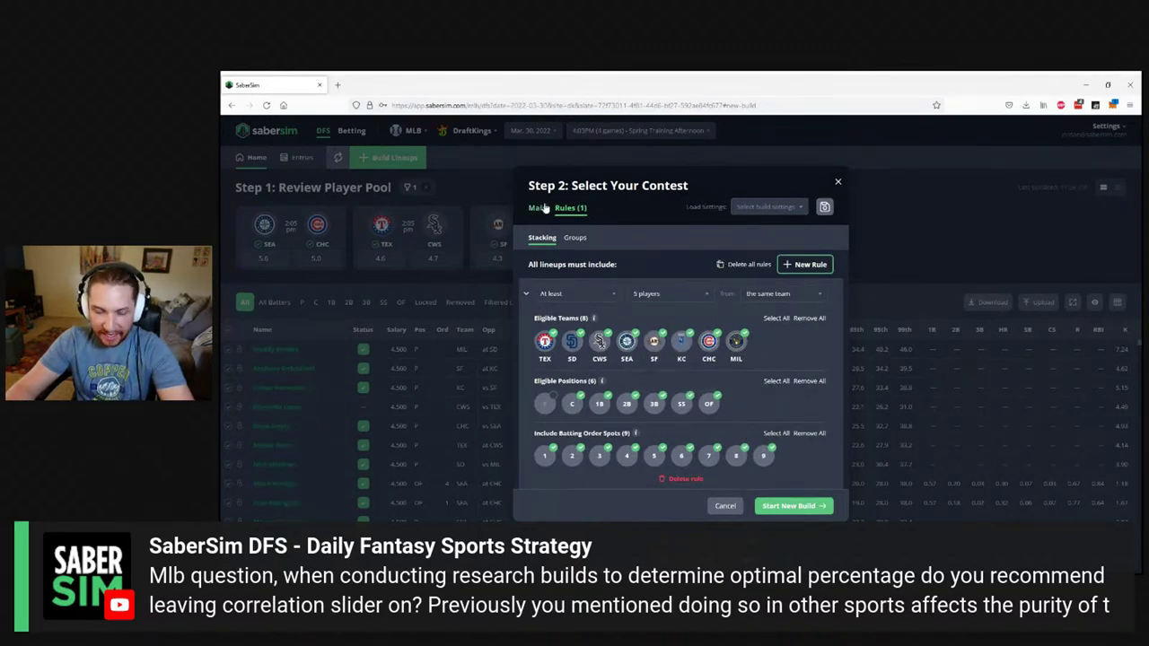
click(542, 208)
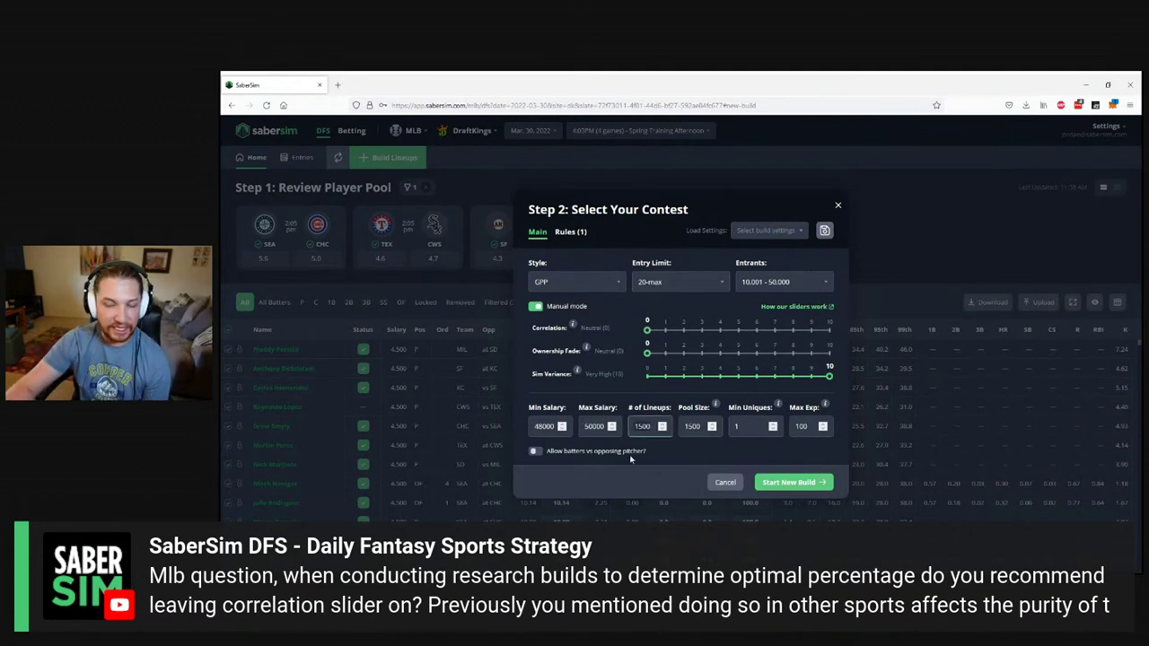
drag(645, 469, 638, 469)
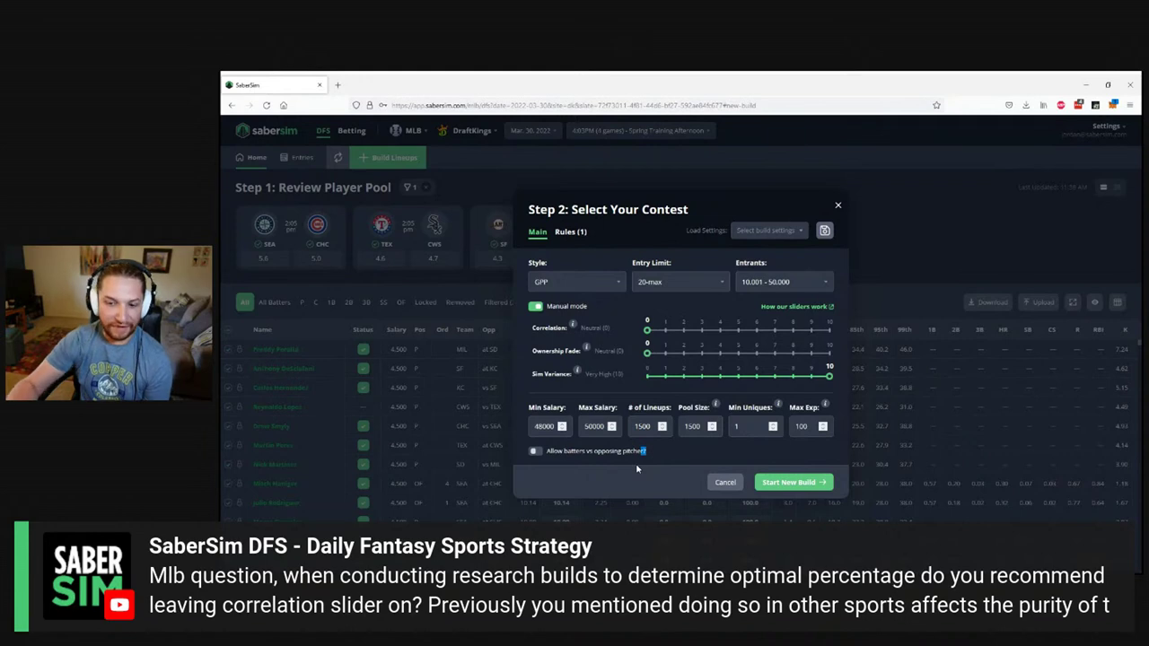
click(660, 463)
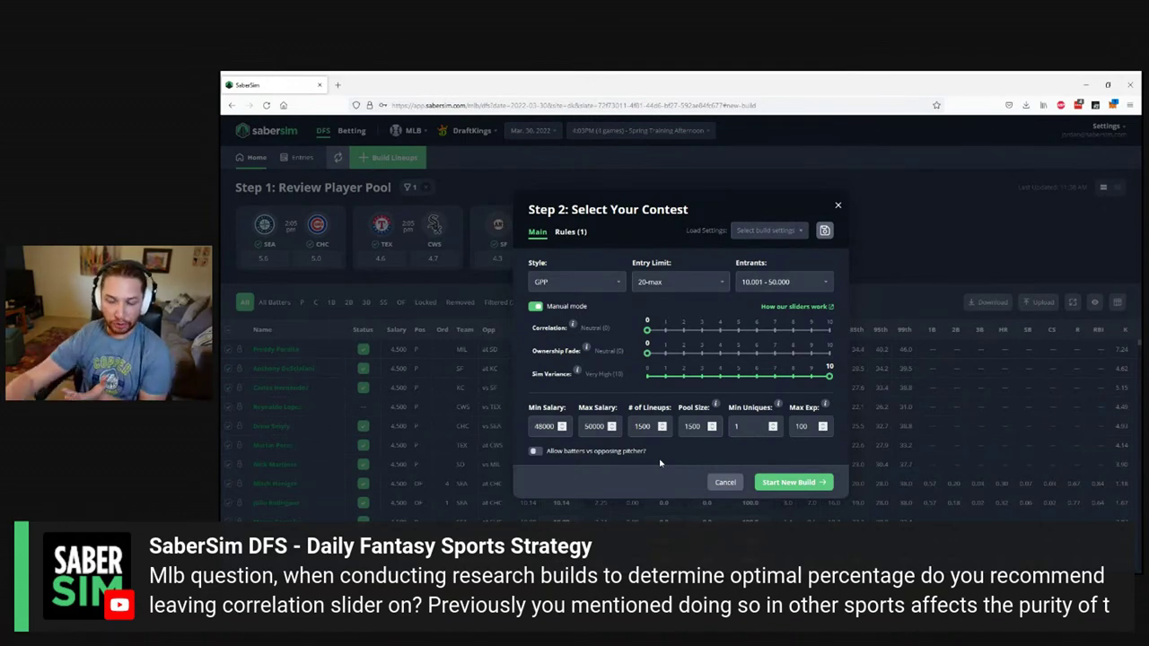
- Change the entry limit to 150-max and then back to 20-max
click(699, 287)
click(663, 357)
click(684, 284)
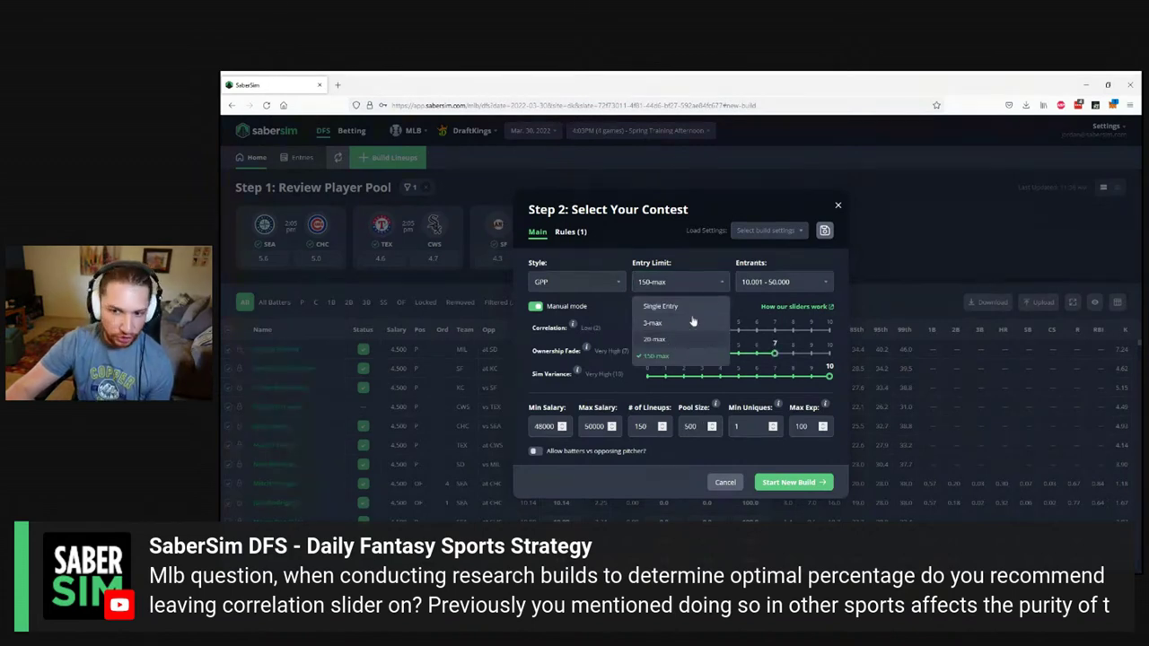
click(672, 343)
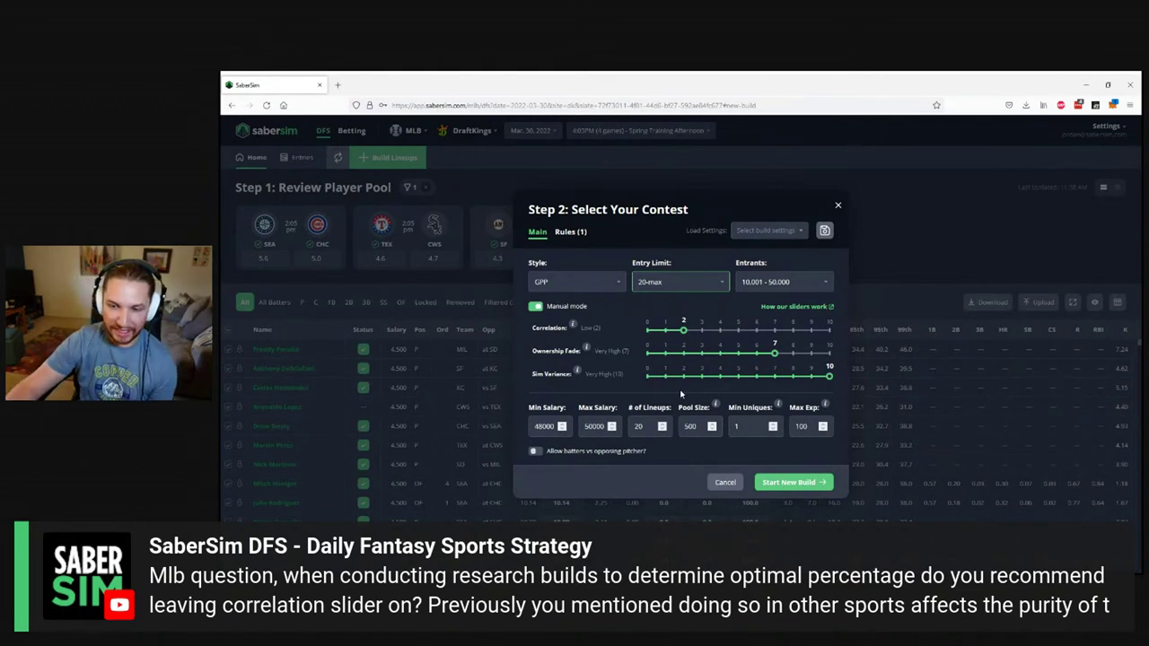
- Set the Correlation and Ownership Fade sliders to 0 for the 20-max build
click(646, 331)
click(643, 353)
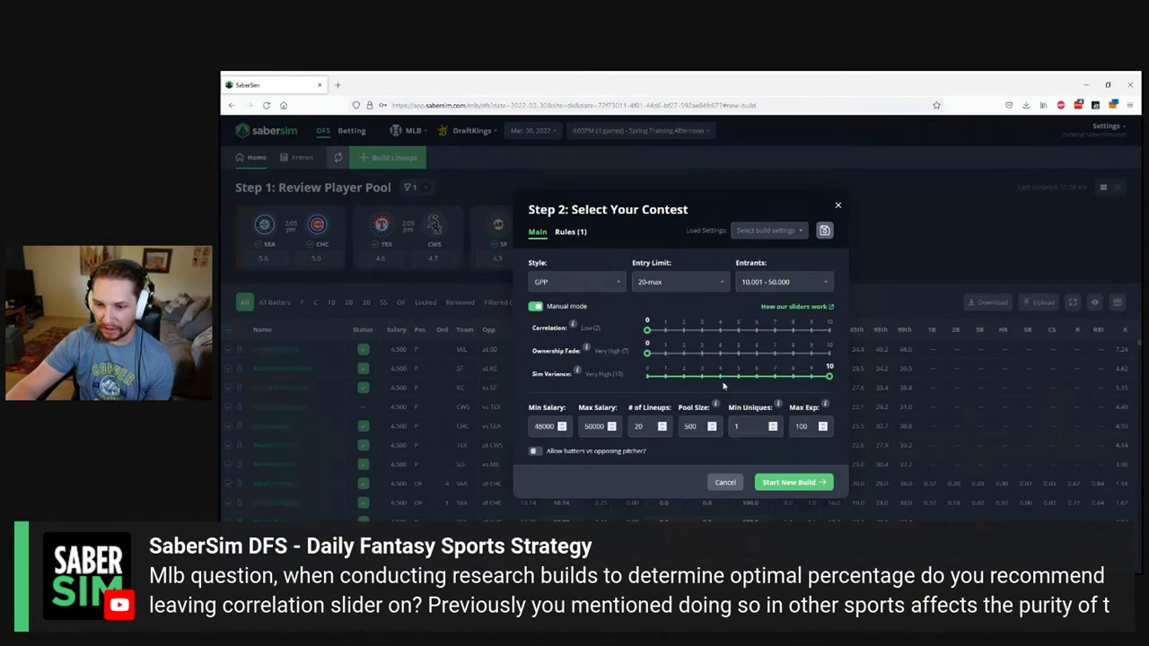
click(683, 331)
click(649, 331)
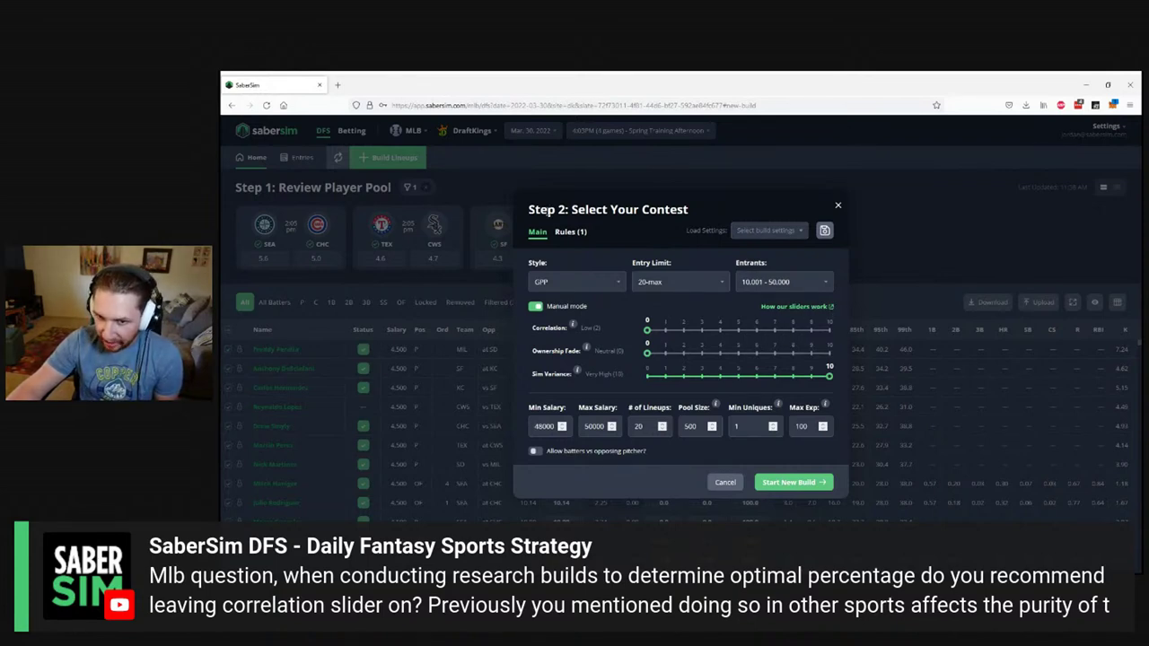
- Delete all stacking rules from the MLB build and return to its main settings
click(569, 232)
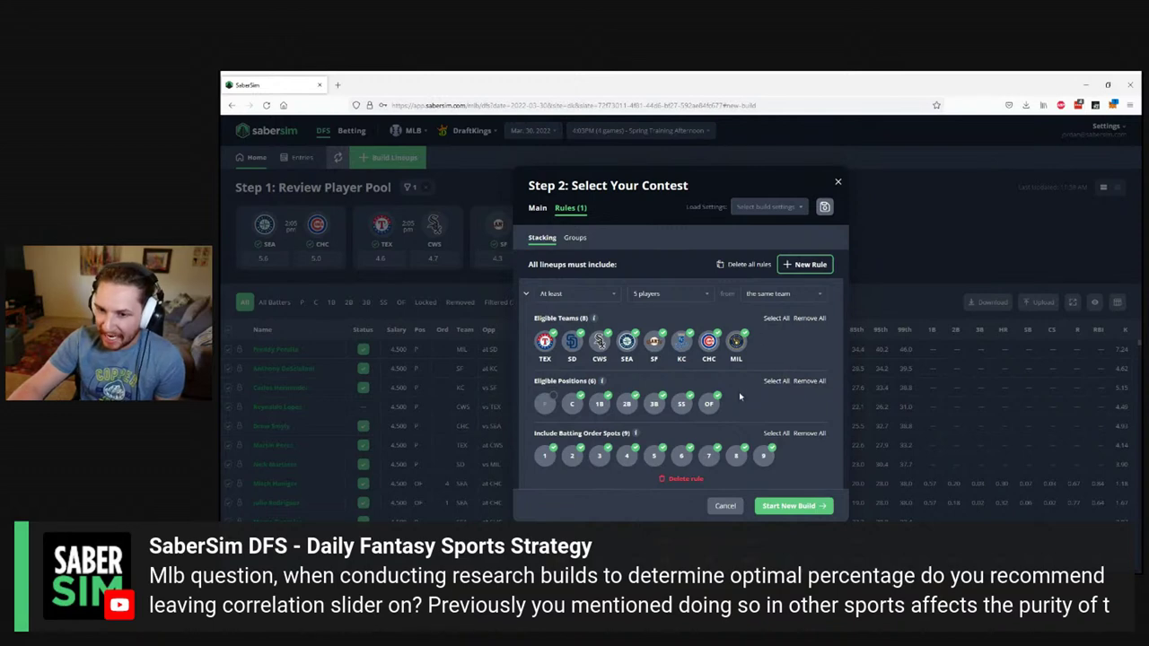
click(736, 266)
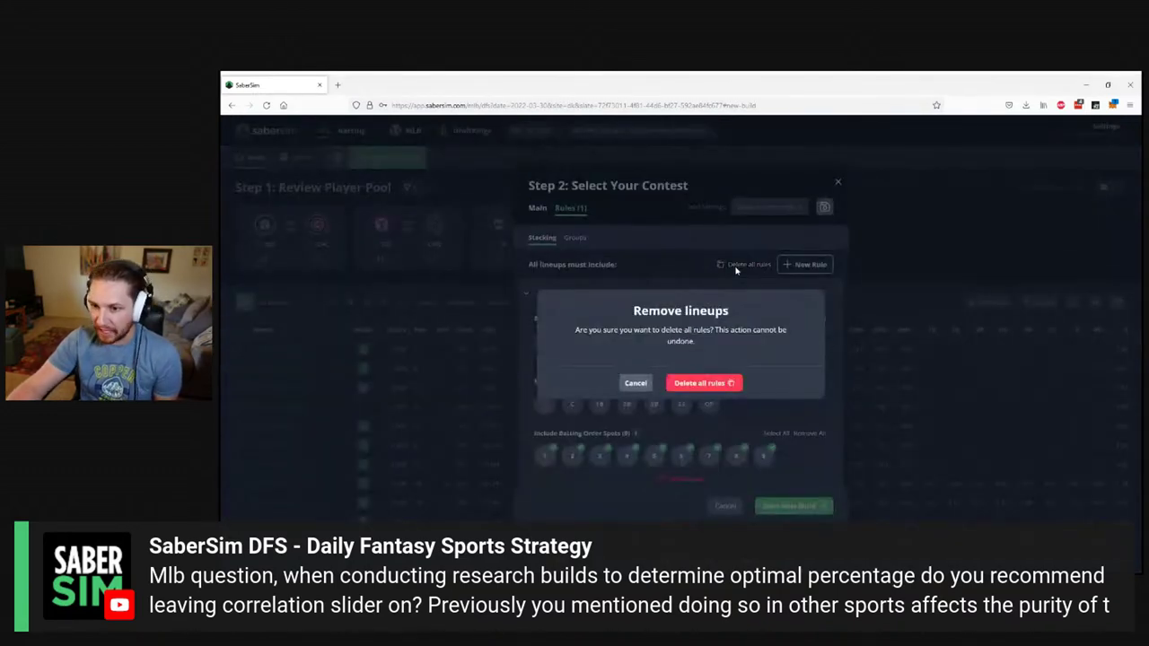
click(719, 386)
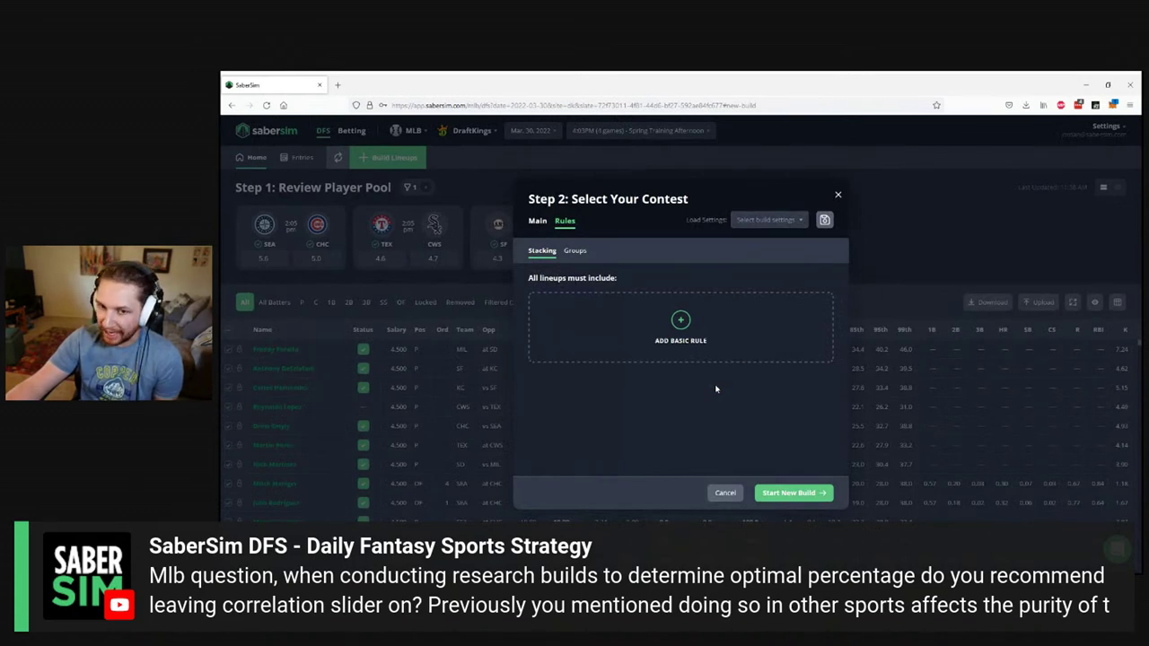
click(539, 222)
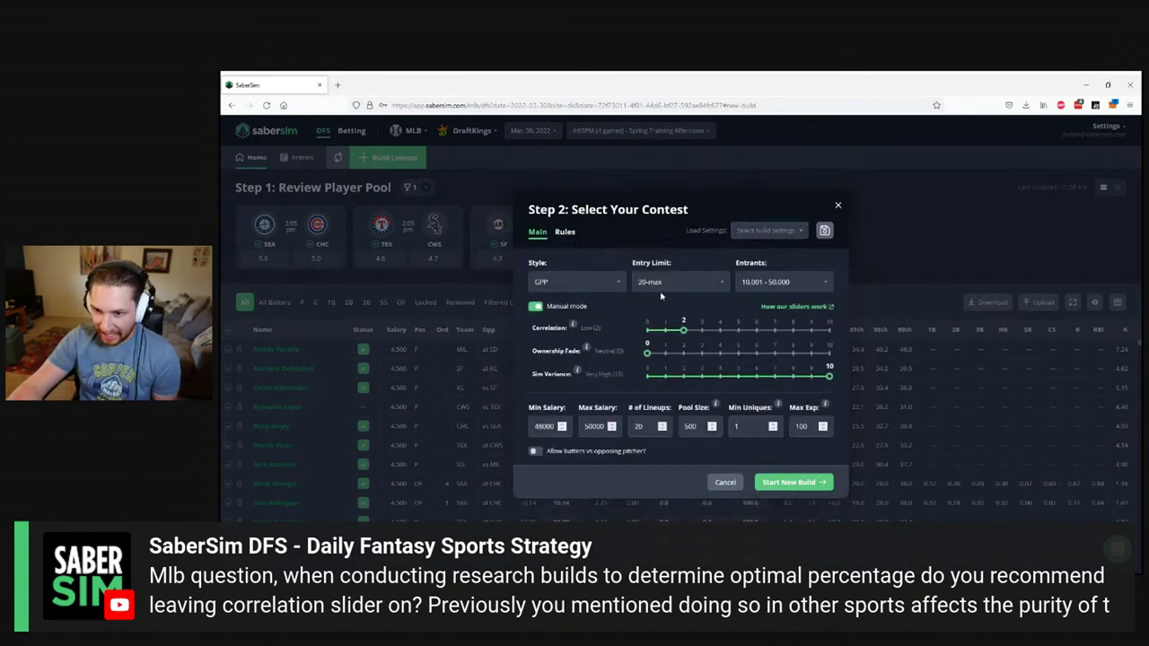
- Adjust Correlation back and forth, set it to 0, and close the build settings without starting a build
click(649, 330)
drag(706, 334, 665, 330)
click(644, 330)
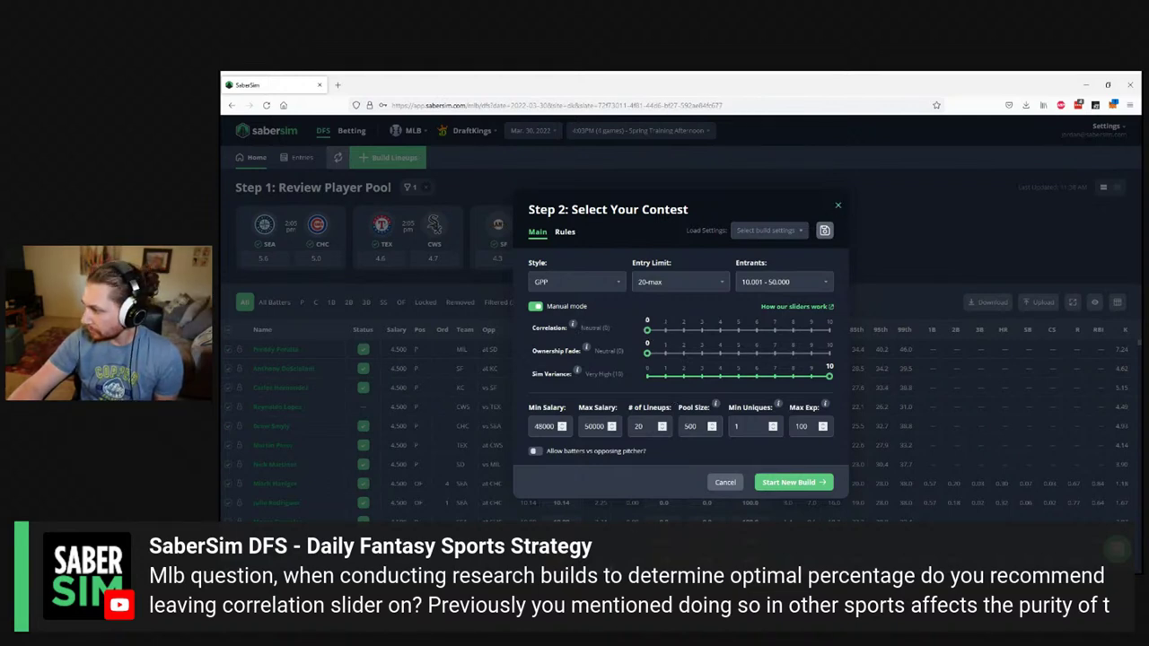
click(838, 206)
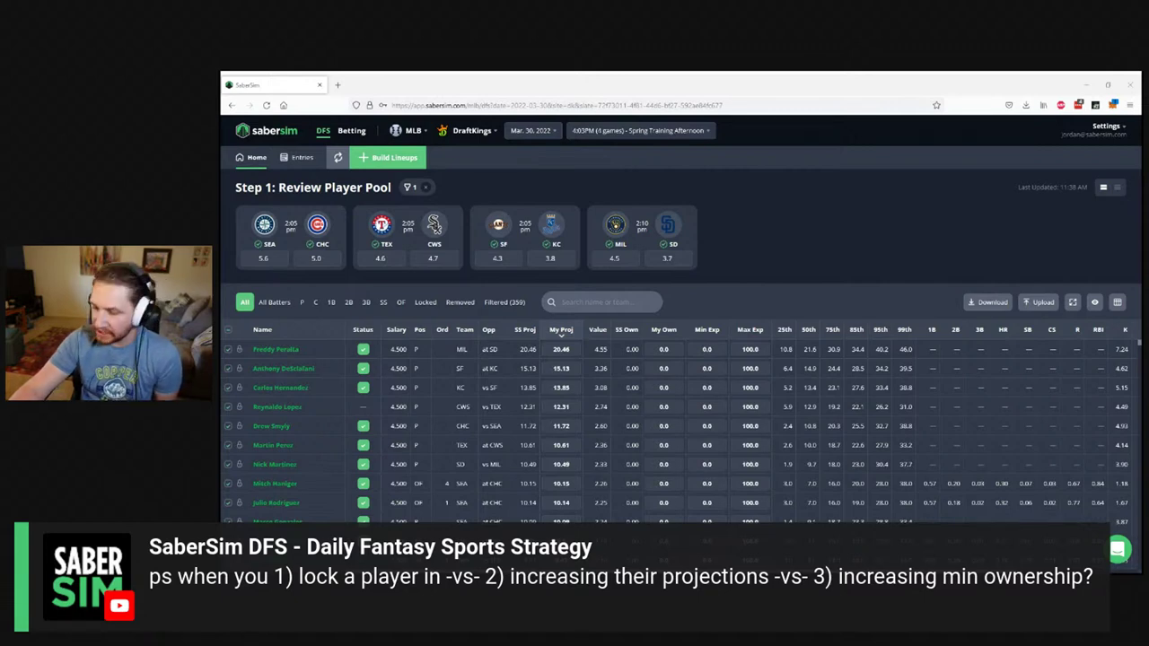
- Switch the sport to NBA, then lock and unlock Nikola Jokic in the player pool
click(396, 132)
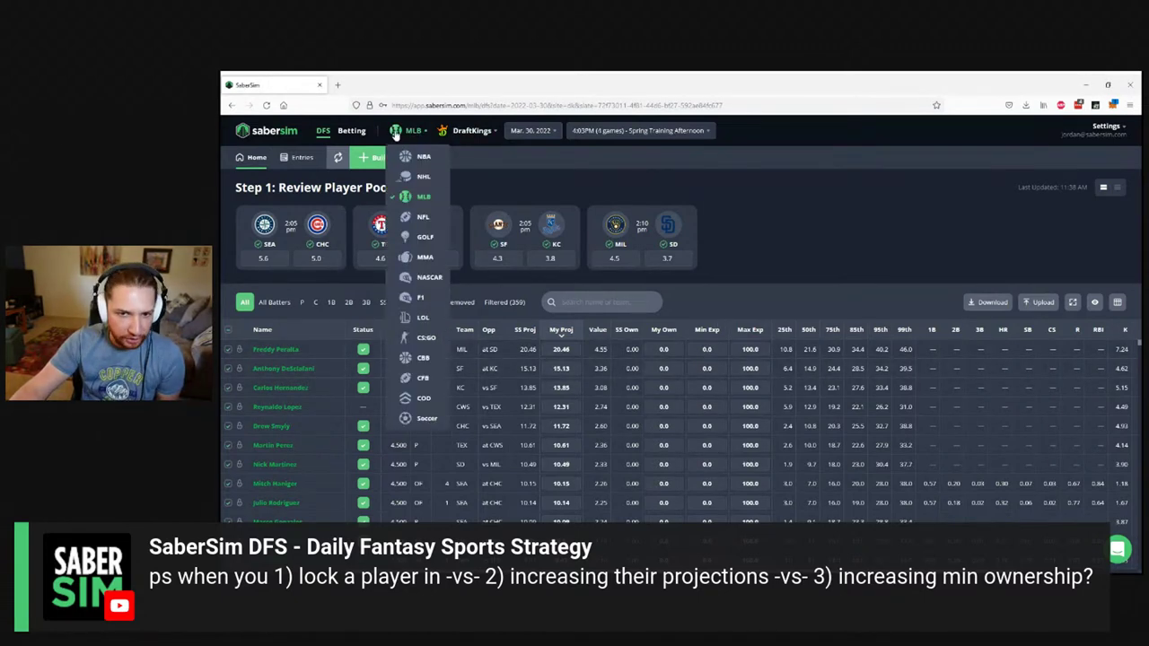
click(426, 161)
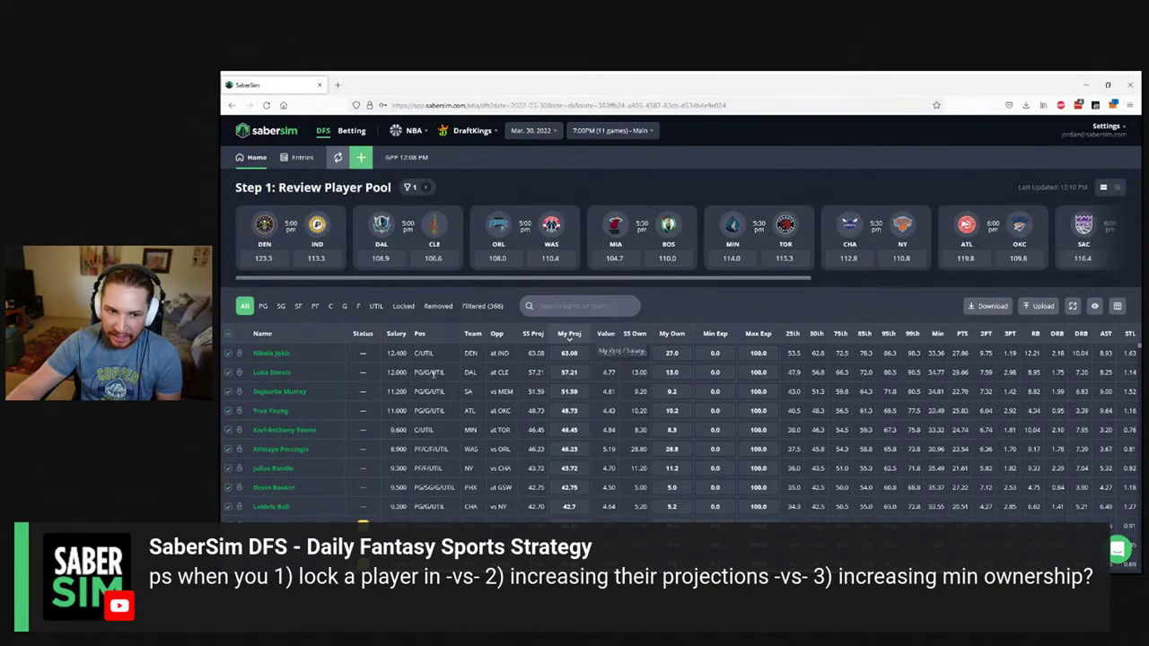
click(240, 354)
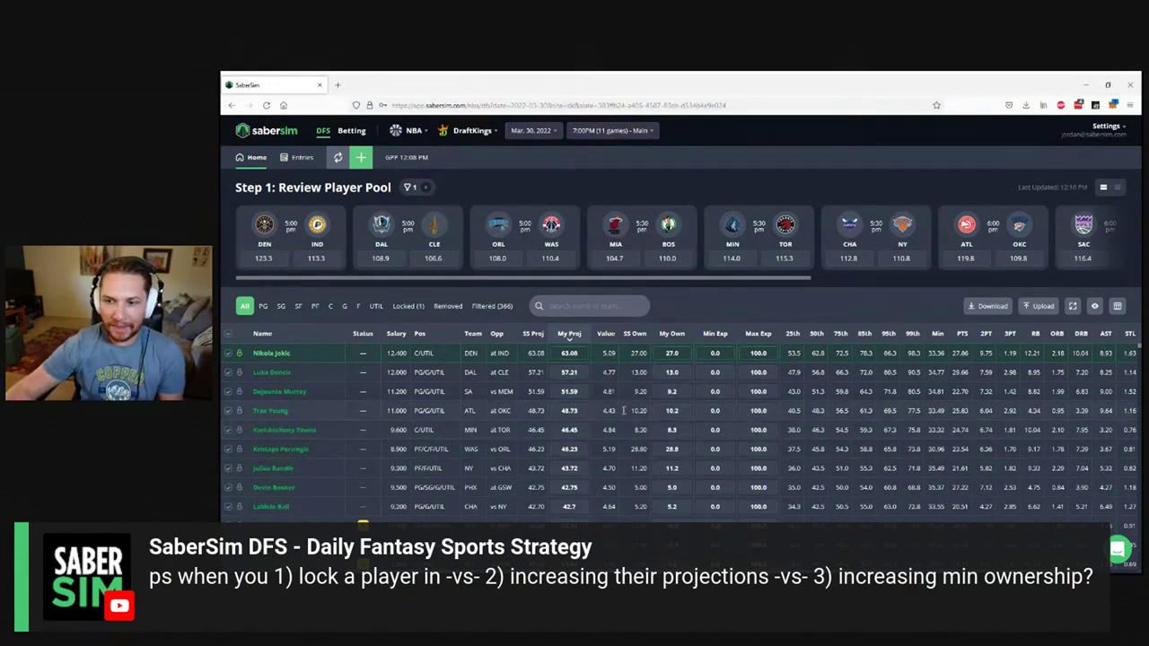
click(239, 356)
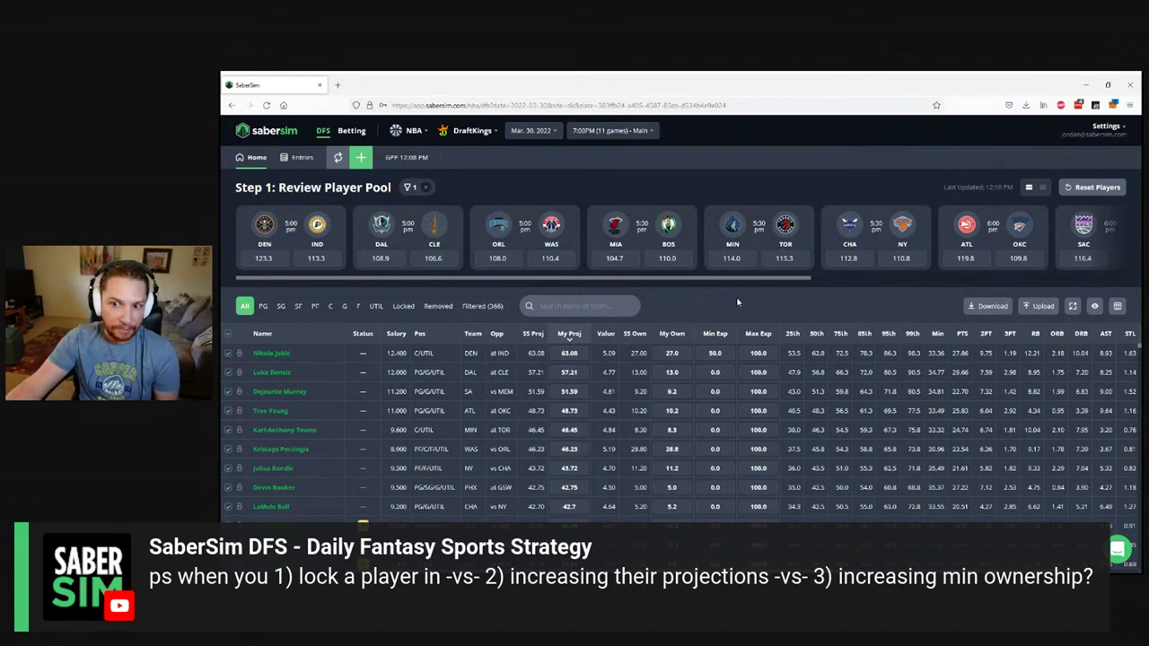
- Reset all player projections and set Nikola Jokic's projection to 70.08
click(1098, 187)
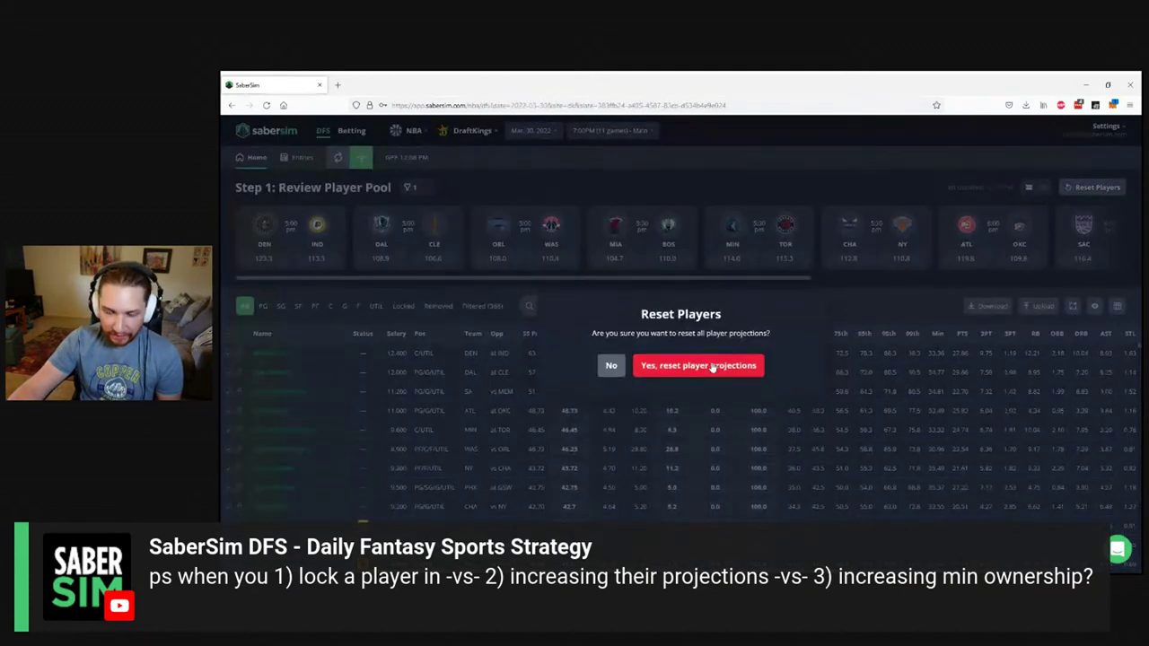
click(713, 367)
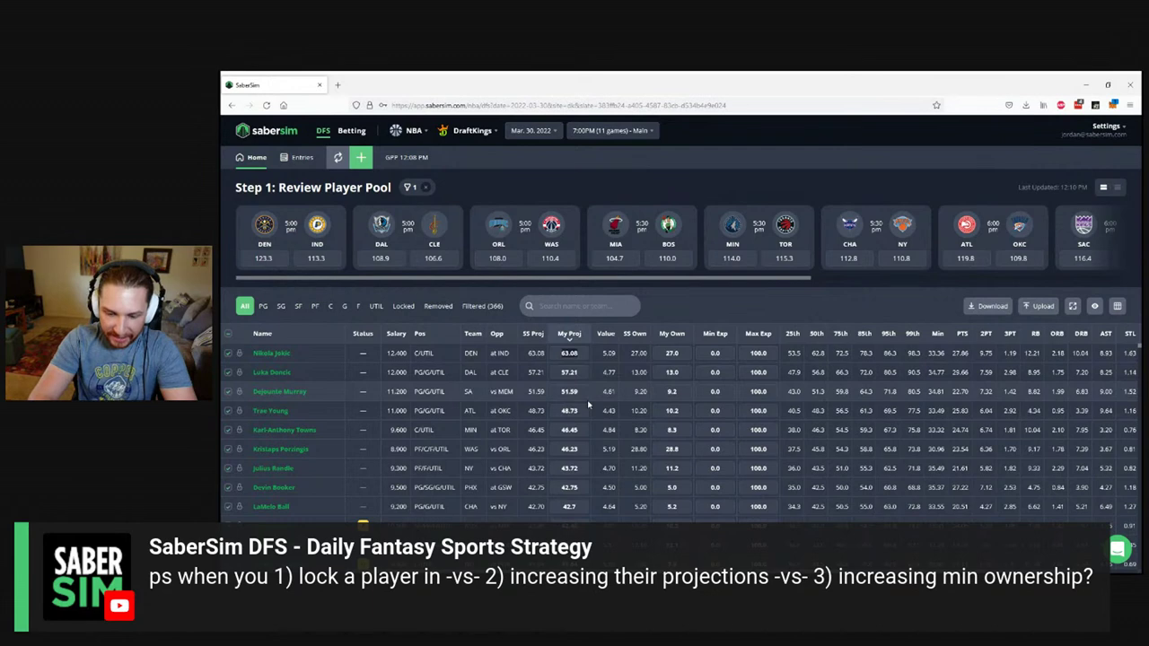
text(70)
key(Return)
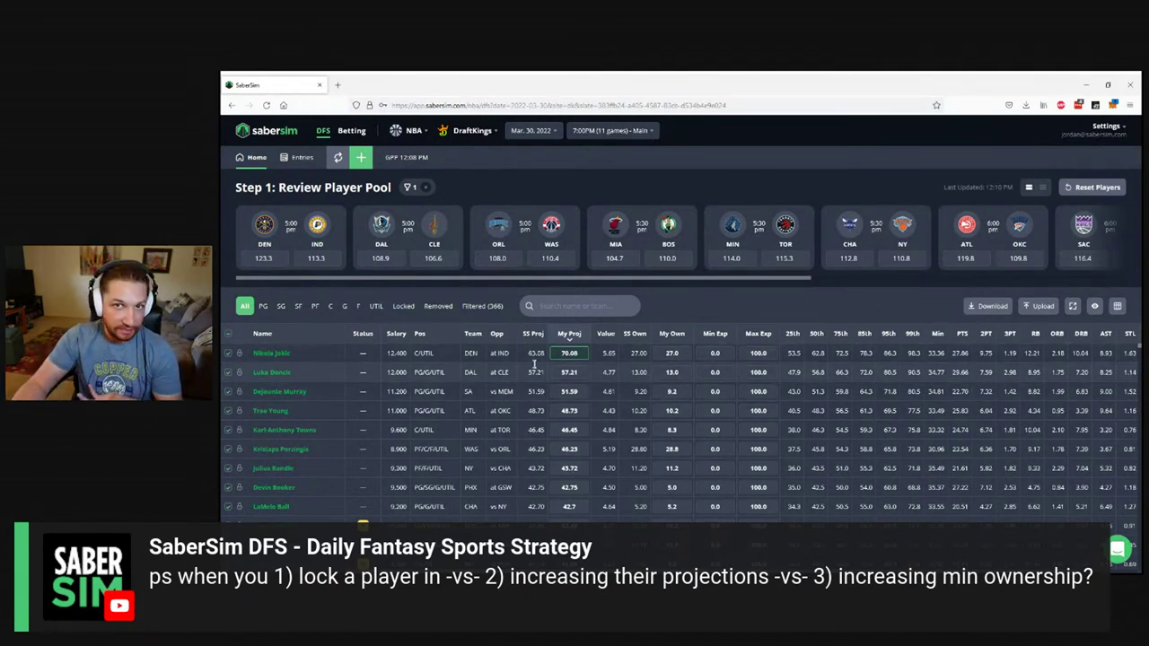
- Examine Nikola Jokic's fantasy point distribution and player correlations, then return to the player pool
click(280, 355)
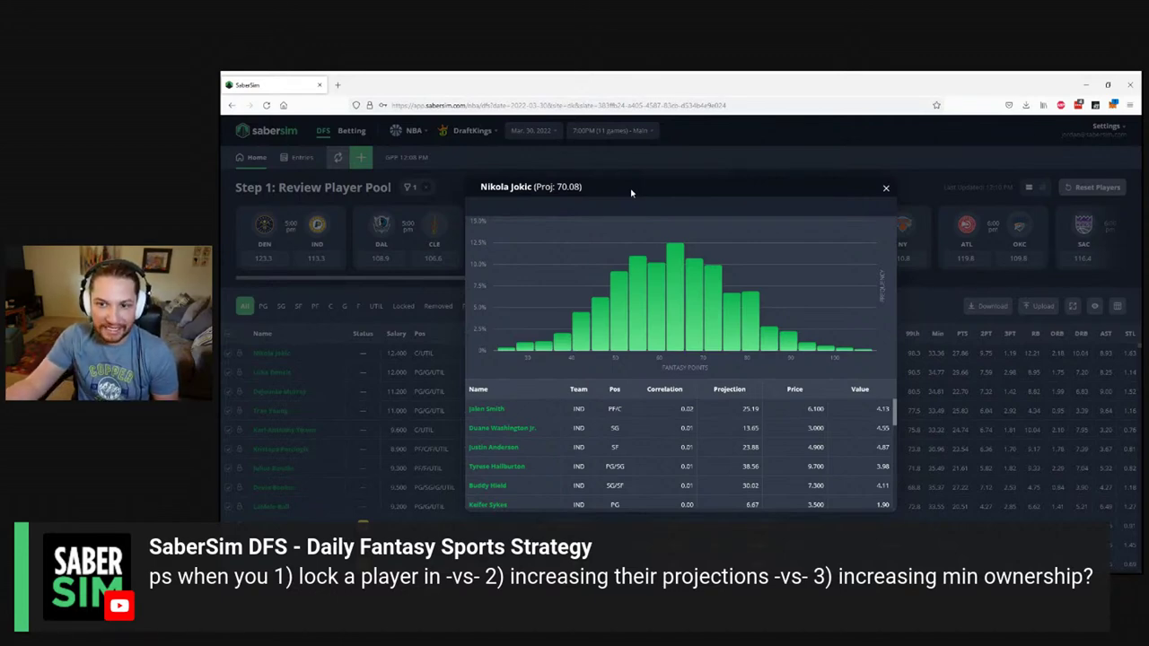
mouse_move(568, 350)
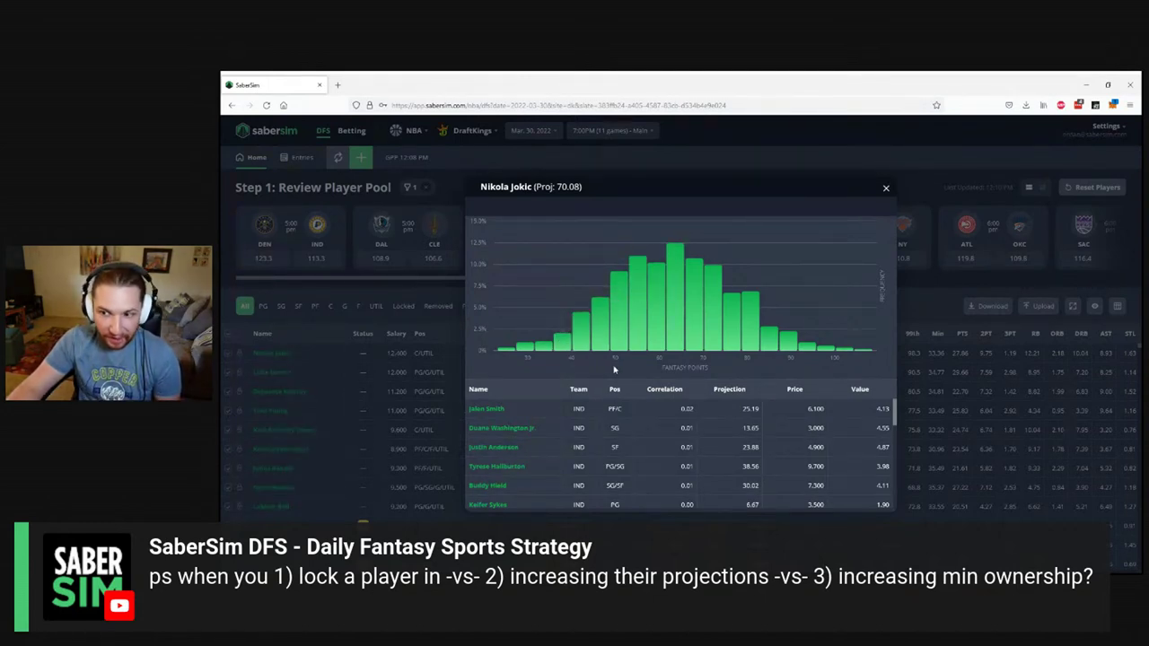
mouse_move(790, 367)
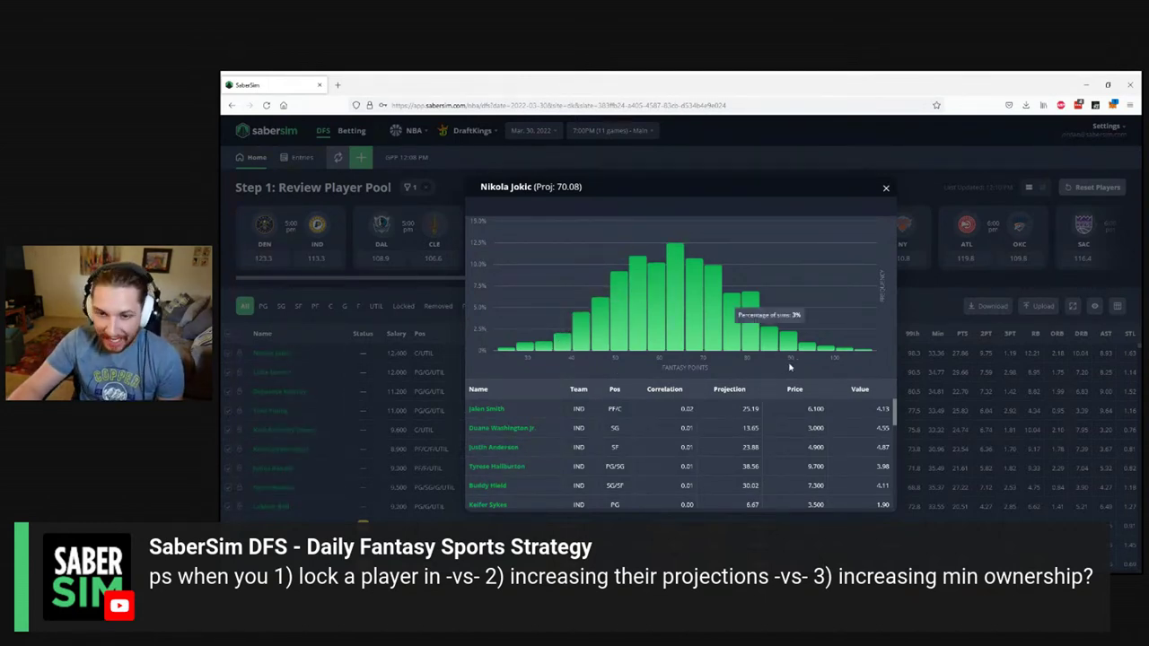
click(744, 160)
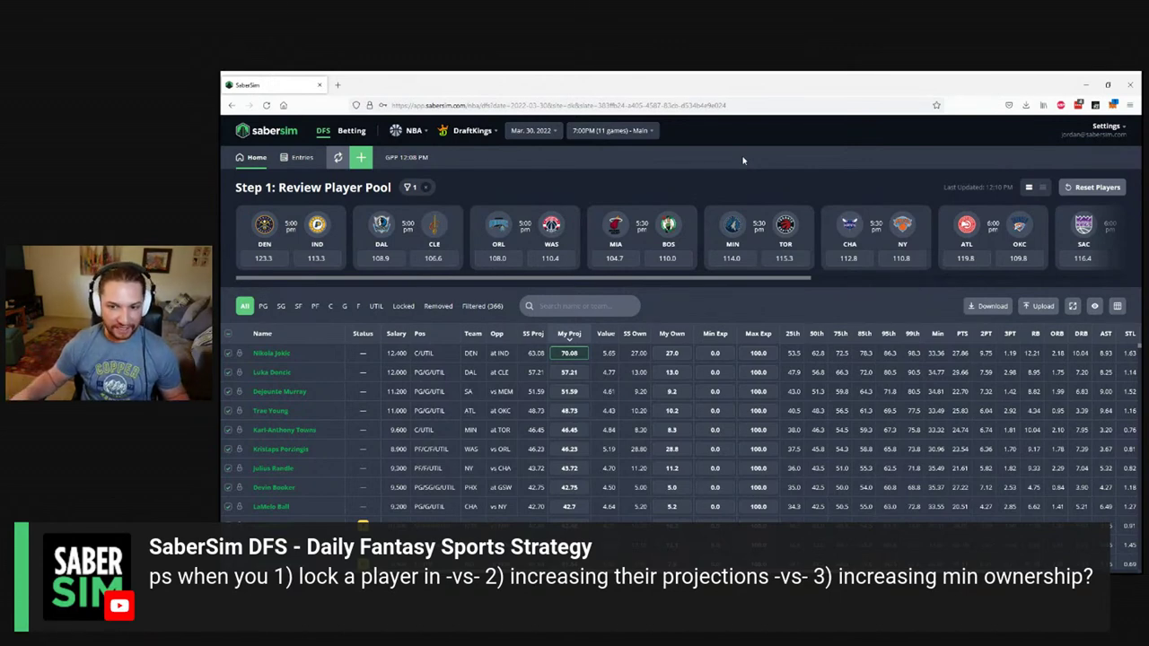
- Try Nikola Jokic's projection at 100 and at 57.08, restoring the original projection after each
click(575, 353)
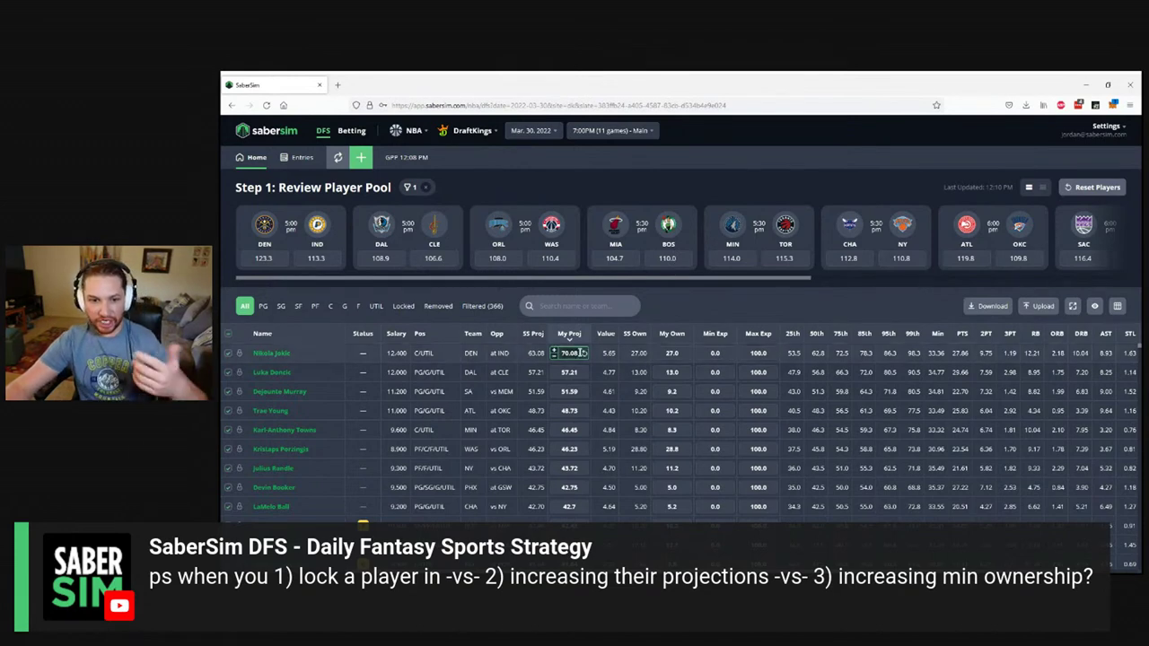
text(100)
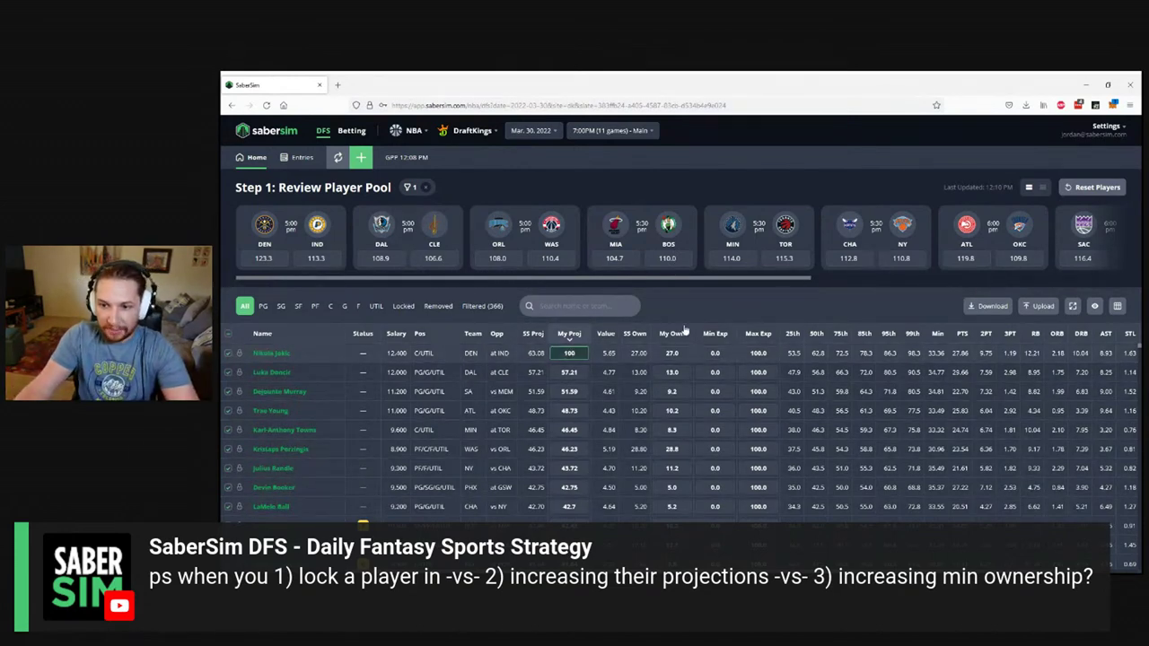
key(Return)
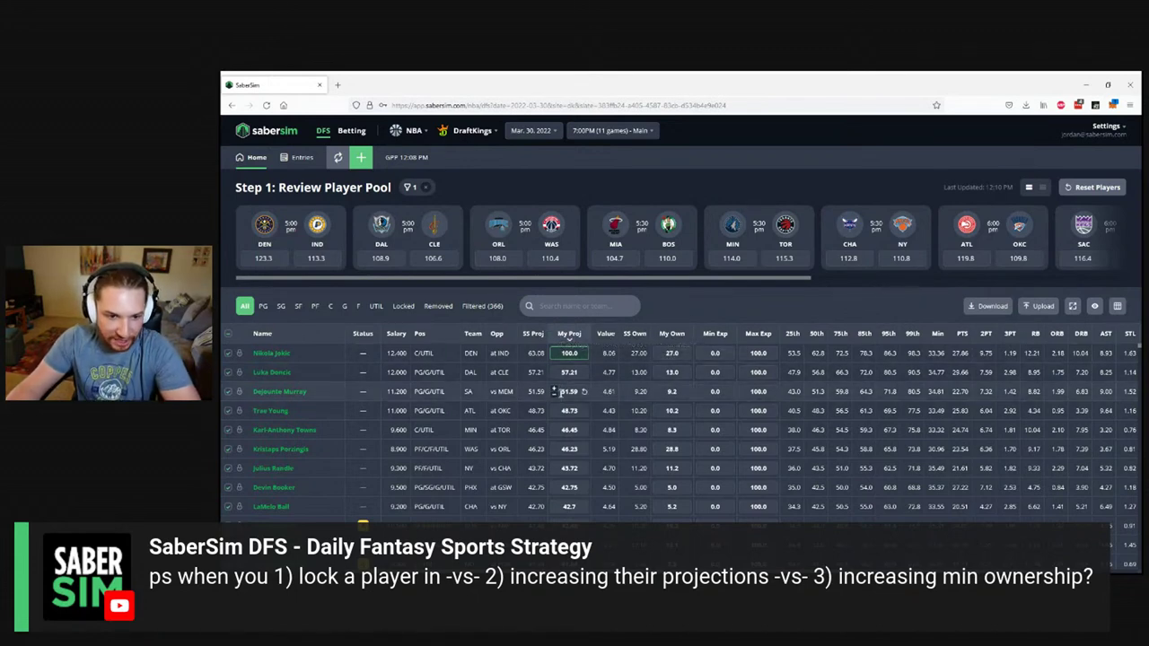
click(583, 356)
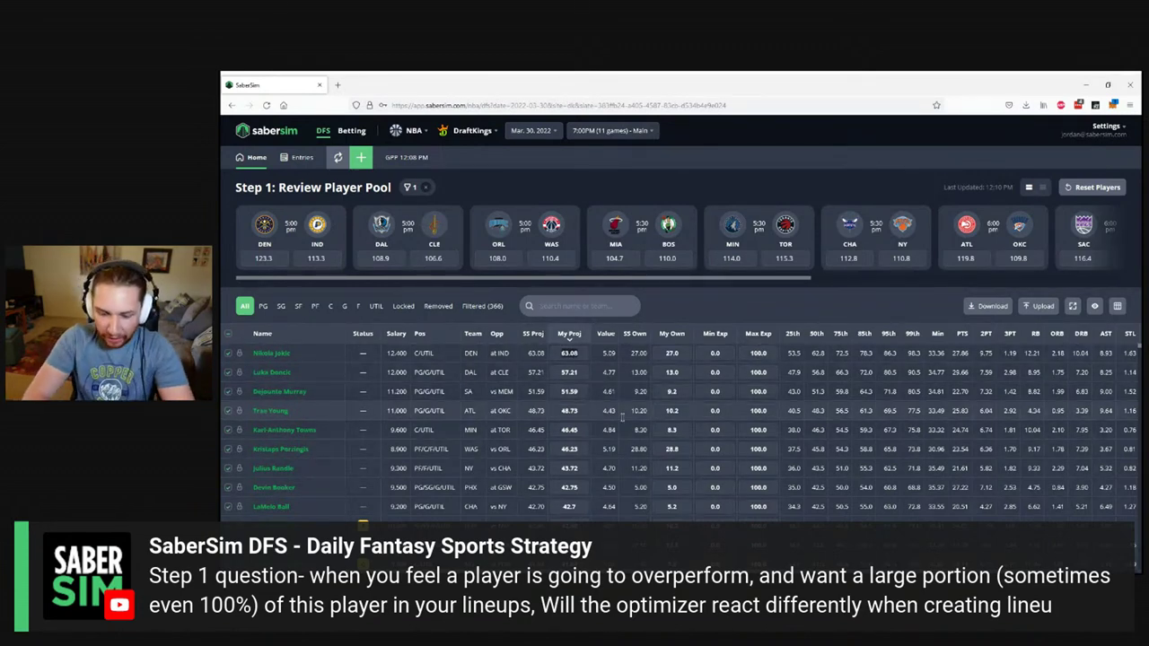
text(57.08)
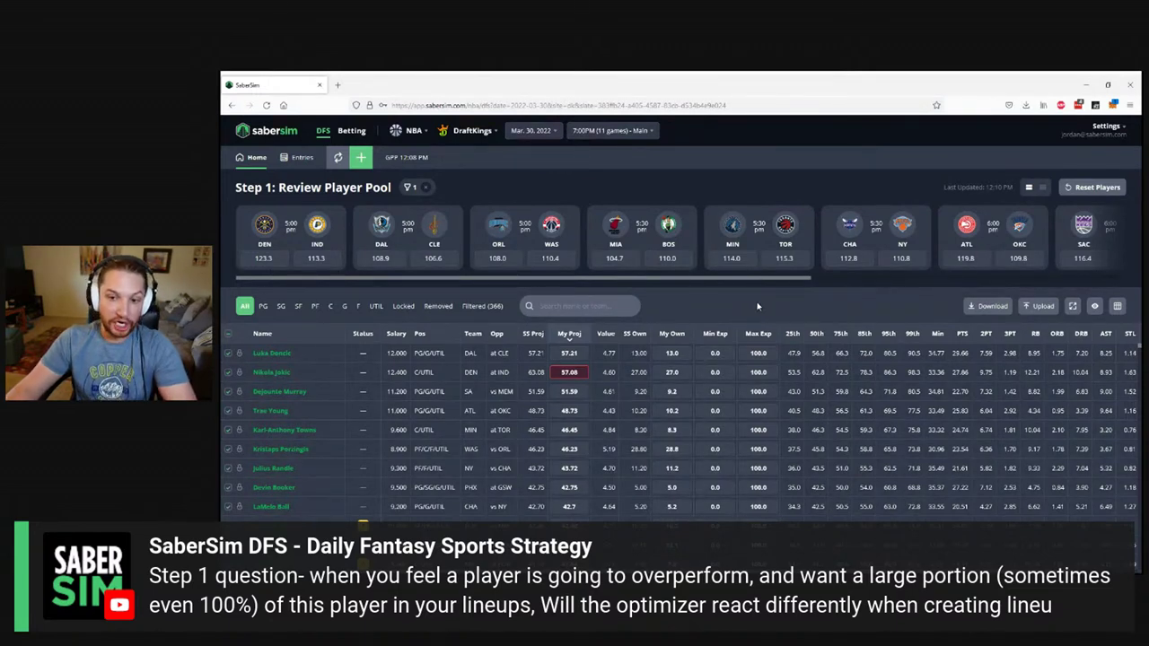
click(584, 373)
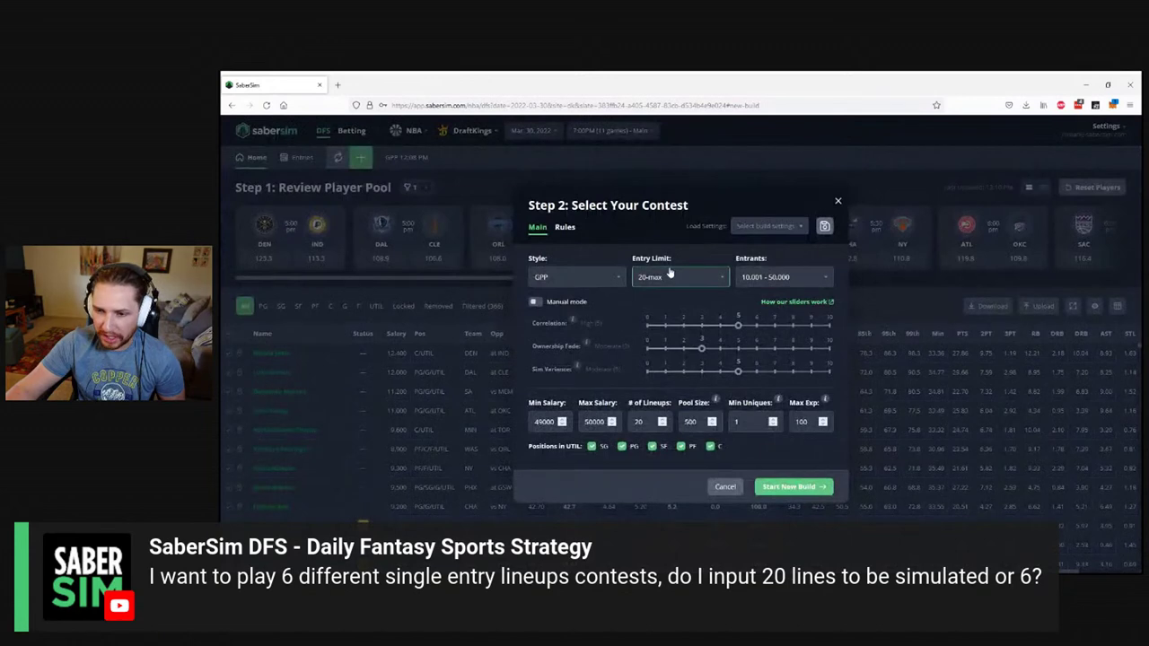
- Set the new build's entry limit to Single Entry and its entrants to 1,001 - 10,000
click(671, 278)
click(675, 301)
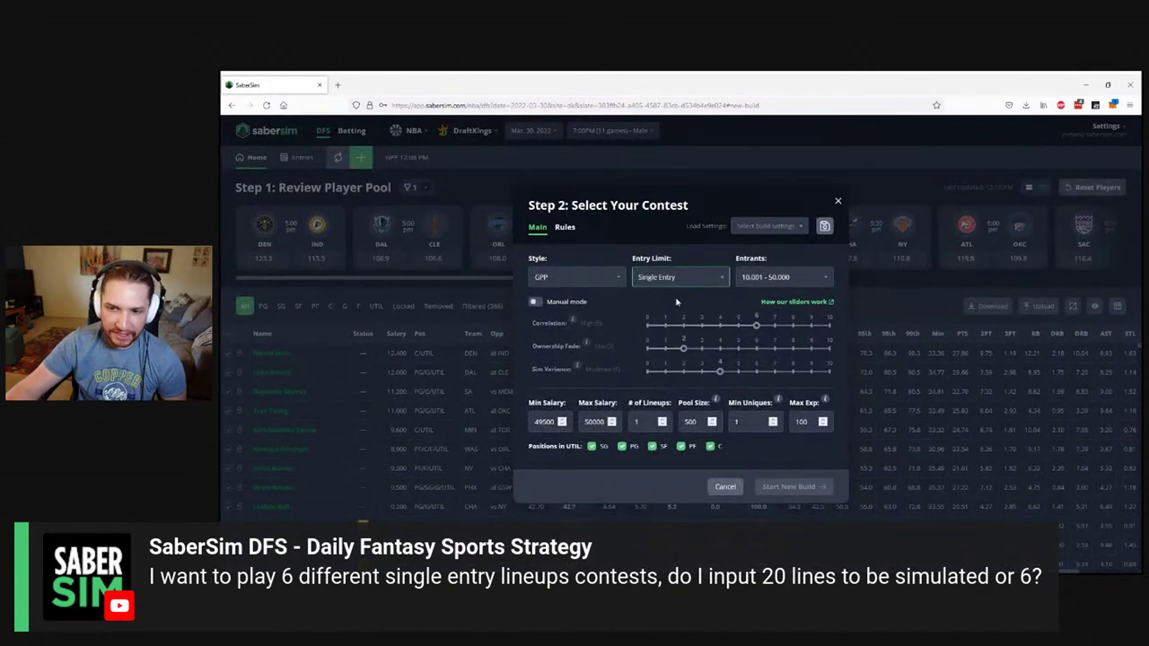
click(790, 279)
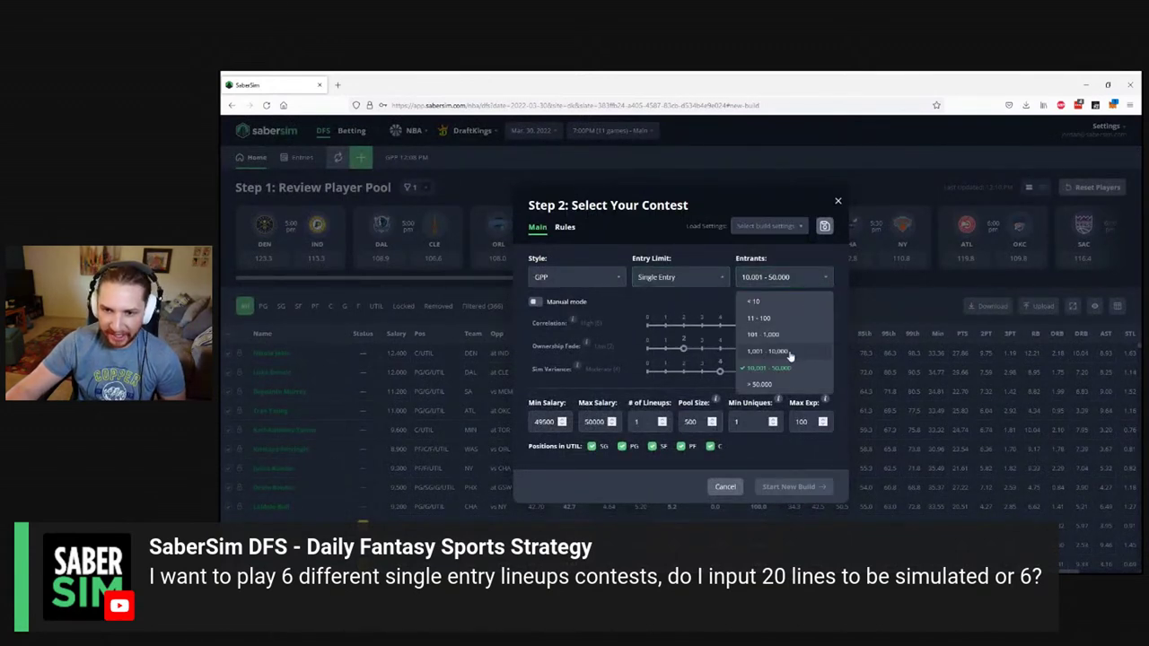
click(786, 353)
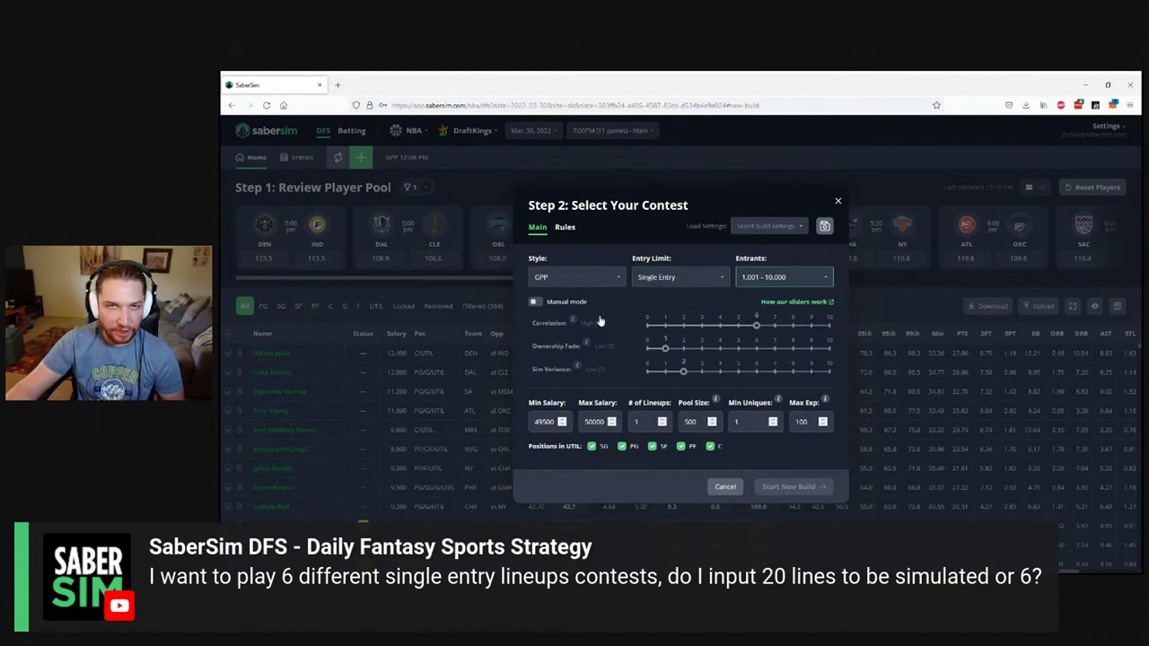
- Set the number of lineups to 6 and start the new single-entry build
click(648, 422)
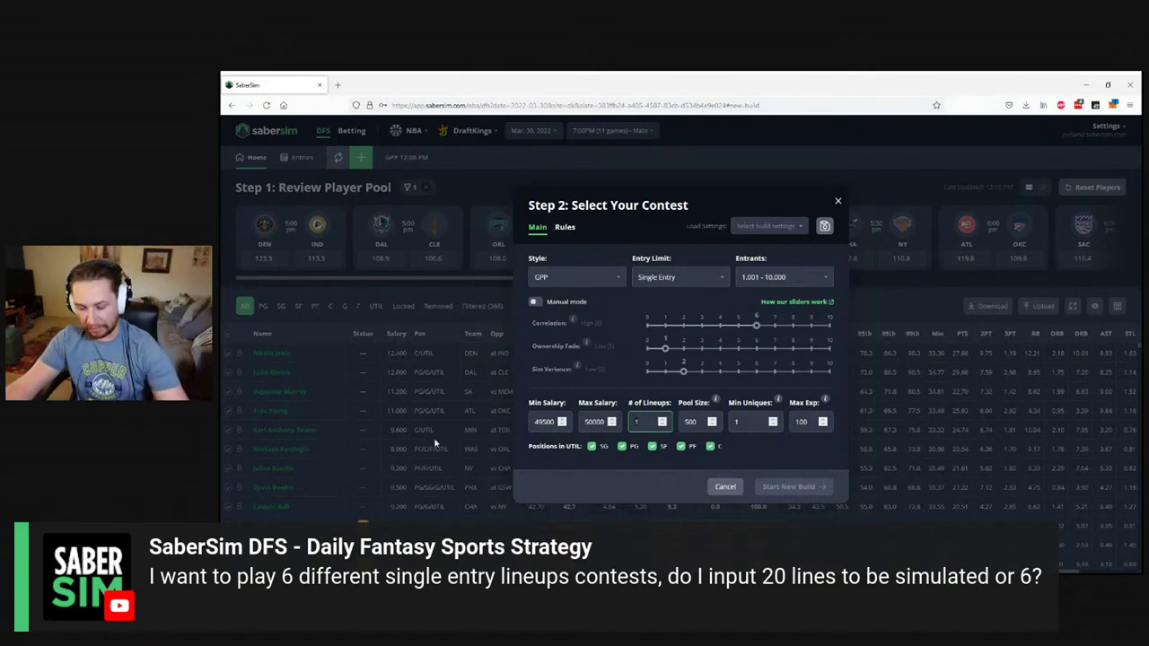
key(BackSpace)
text(6)
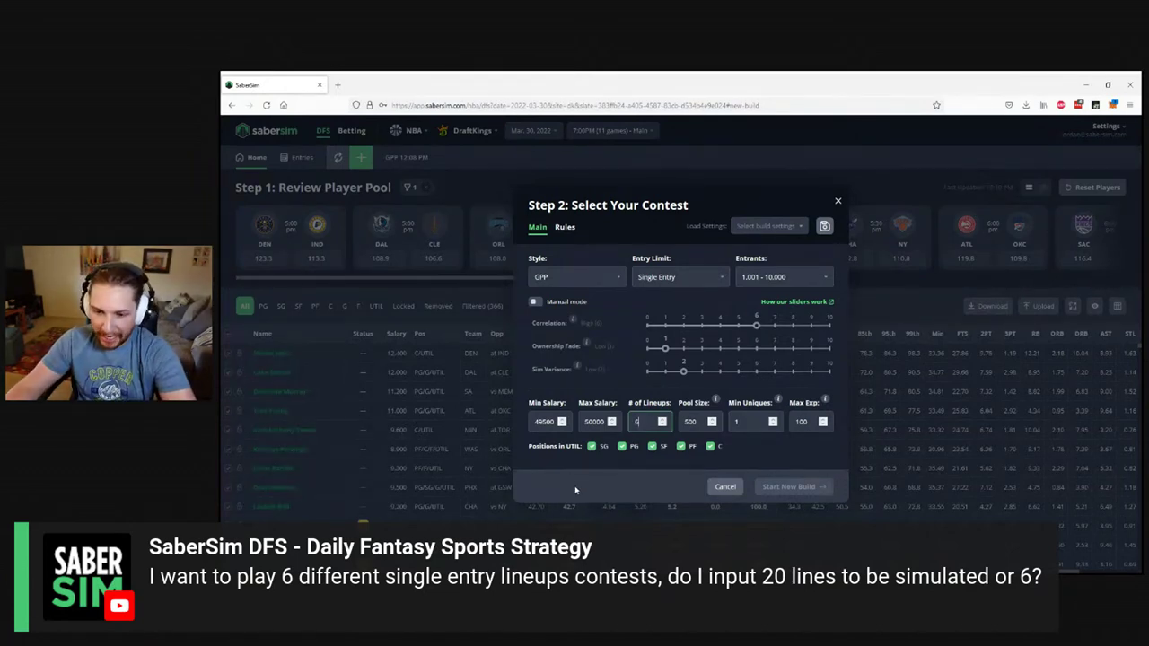
click(593, 485)
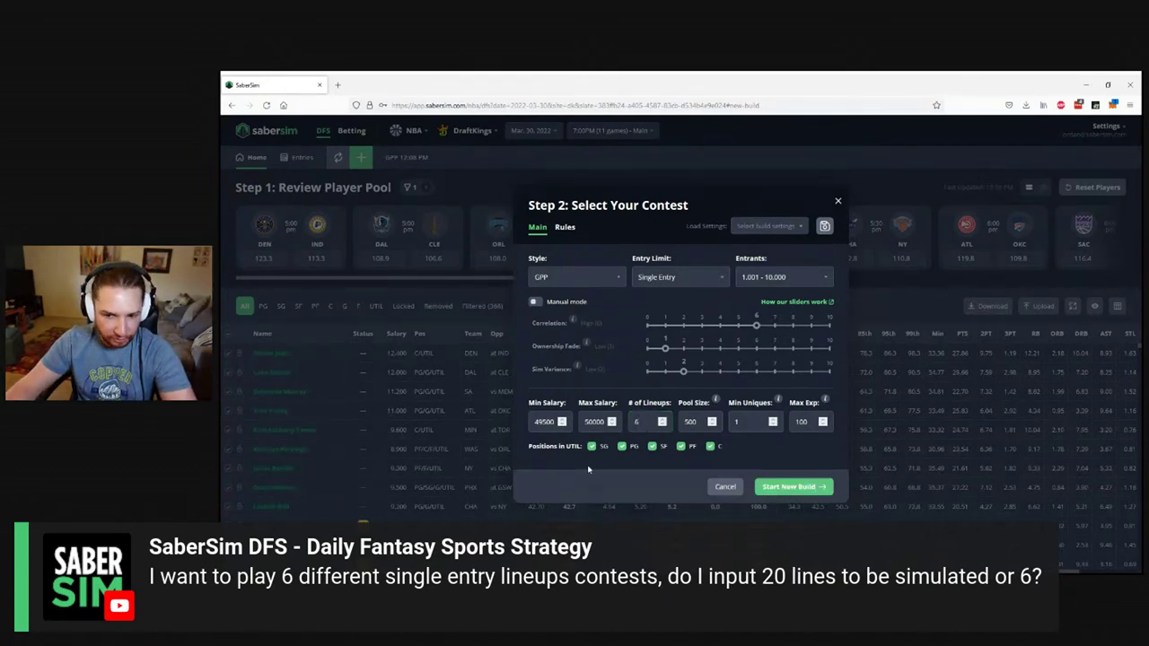
click(776, 489)
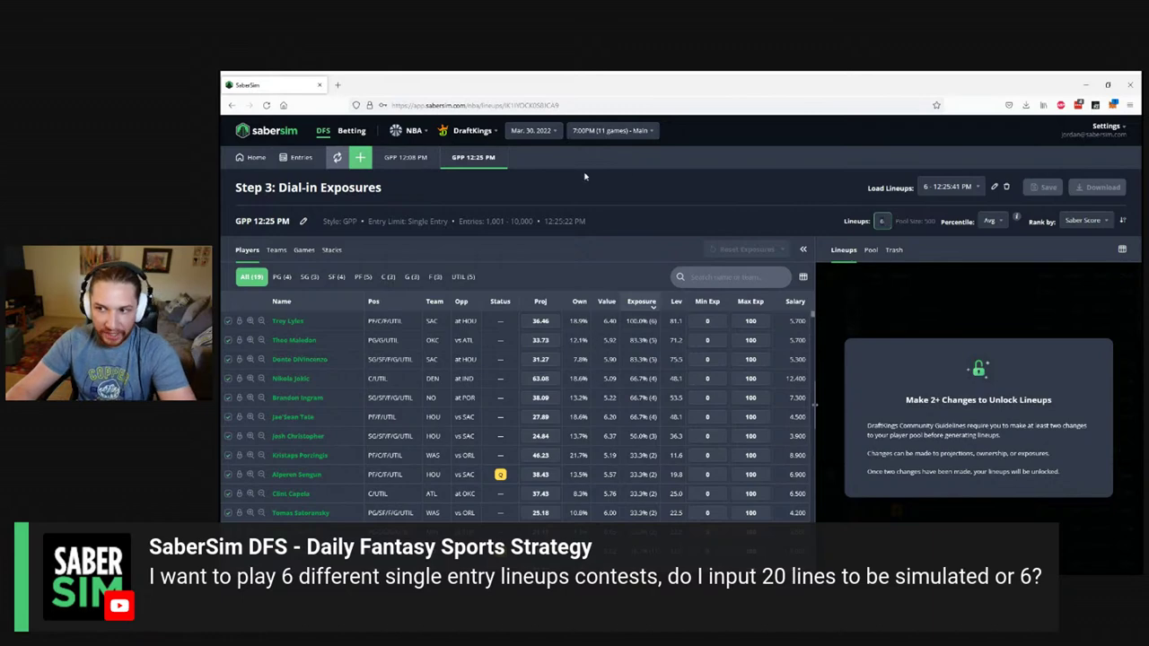
- Change the finished build's number of lineups to 20 and then to 1
key(BackSpace)
text(20)
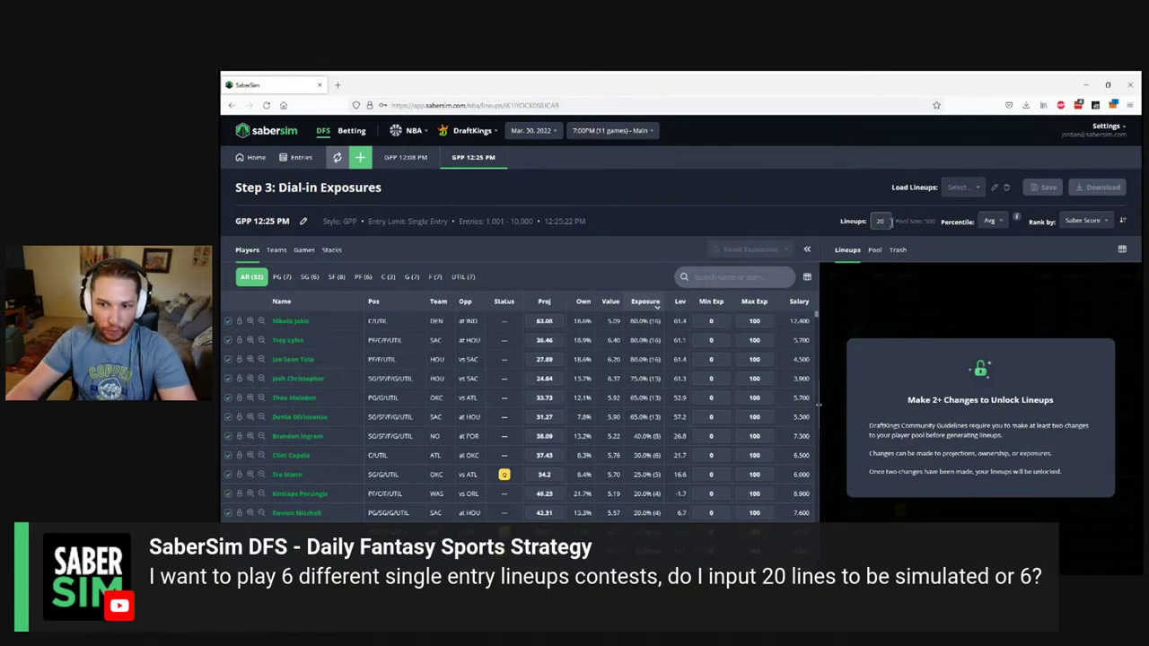
click(888, 222)
key(BackSpace)
key(BackSpace)
text(1)
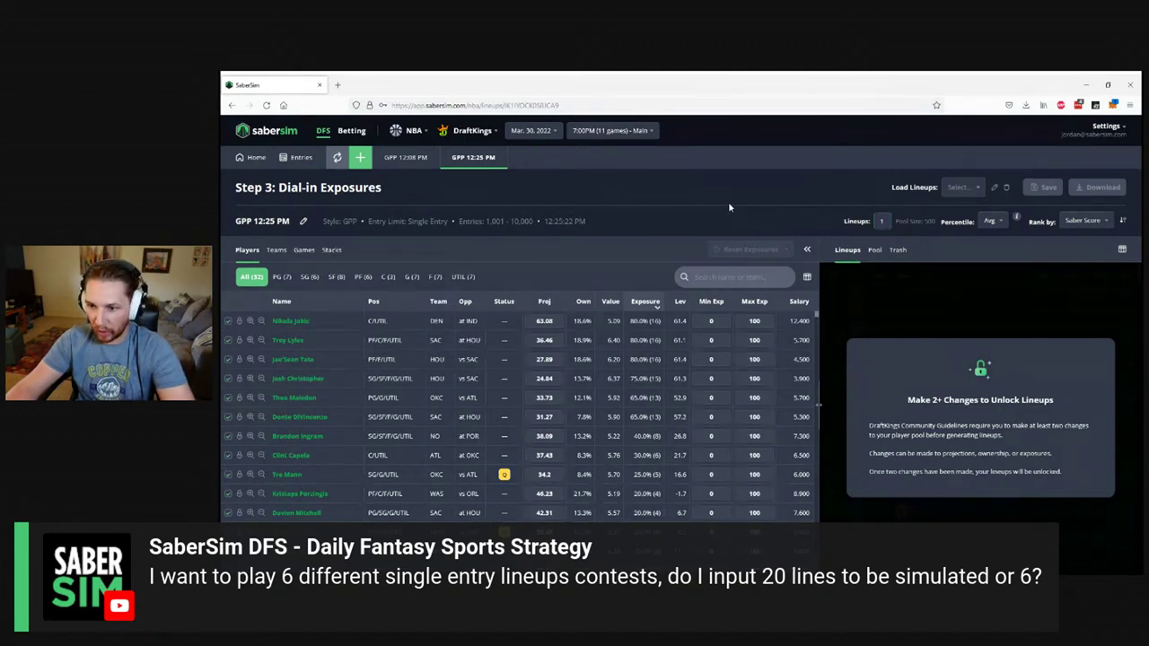
- Unlock the lineups by setting Nikola Jokic's projection to 63.0 and Brandon Ingram's to 38.0
click(544, 321)
key(BackSpace)
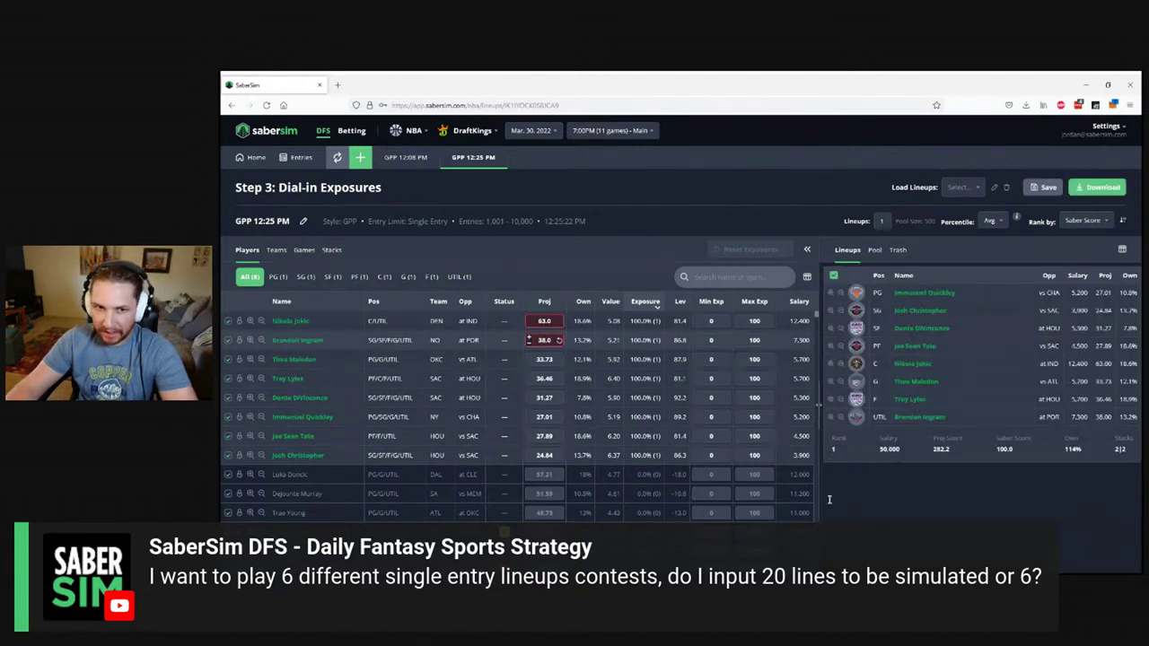
- Review the contest settings for a new build and close them without starting it
click(361, 160)
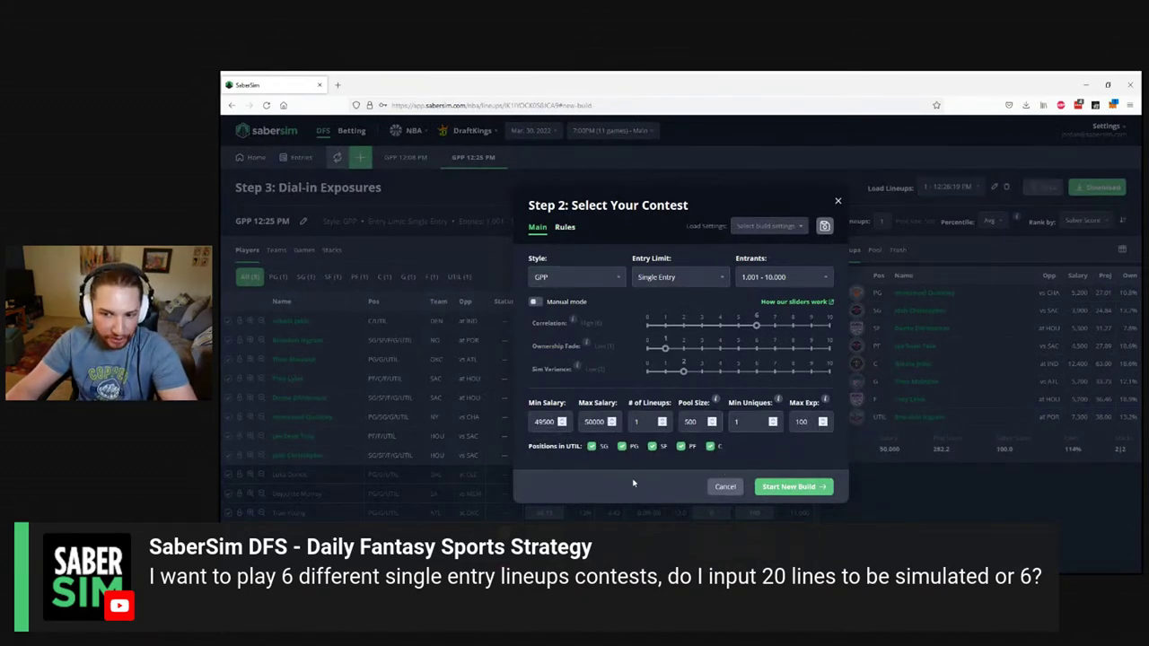
click(792, 167)
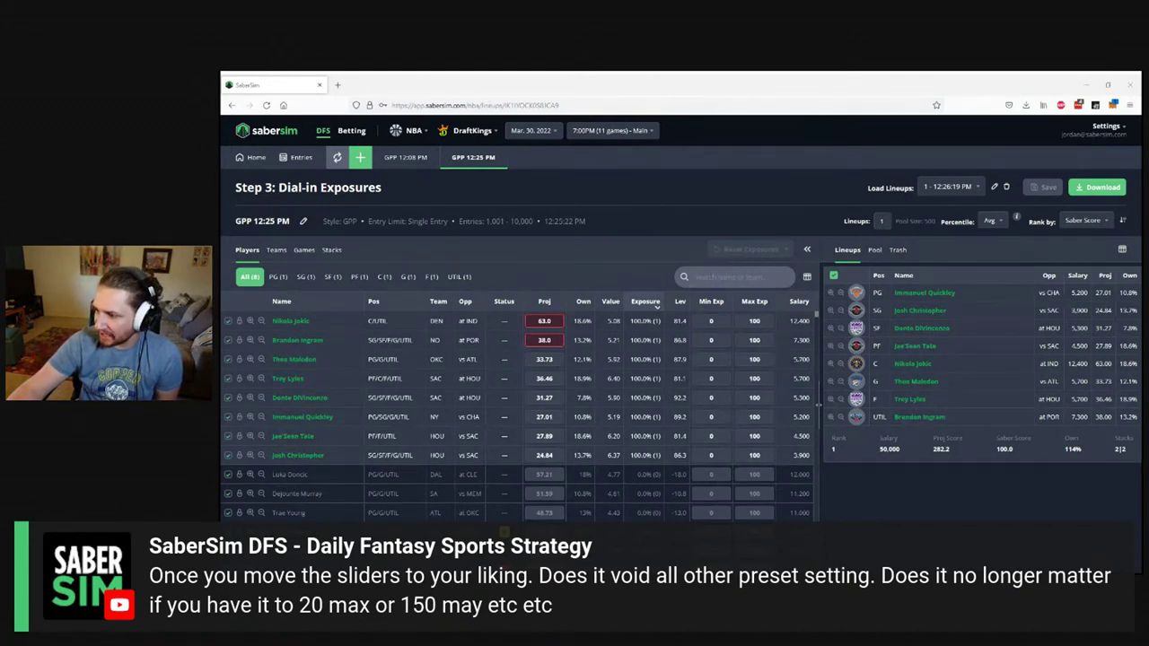
- Open new build settings and set the entry limit to 20-max and entrants to 10,001 - 50,000
click(362, 159)
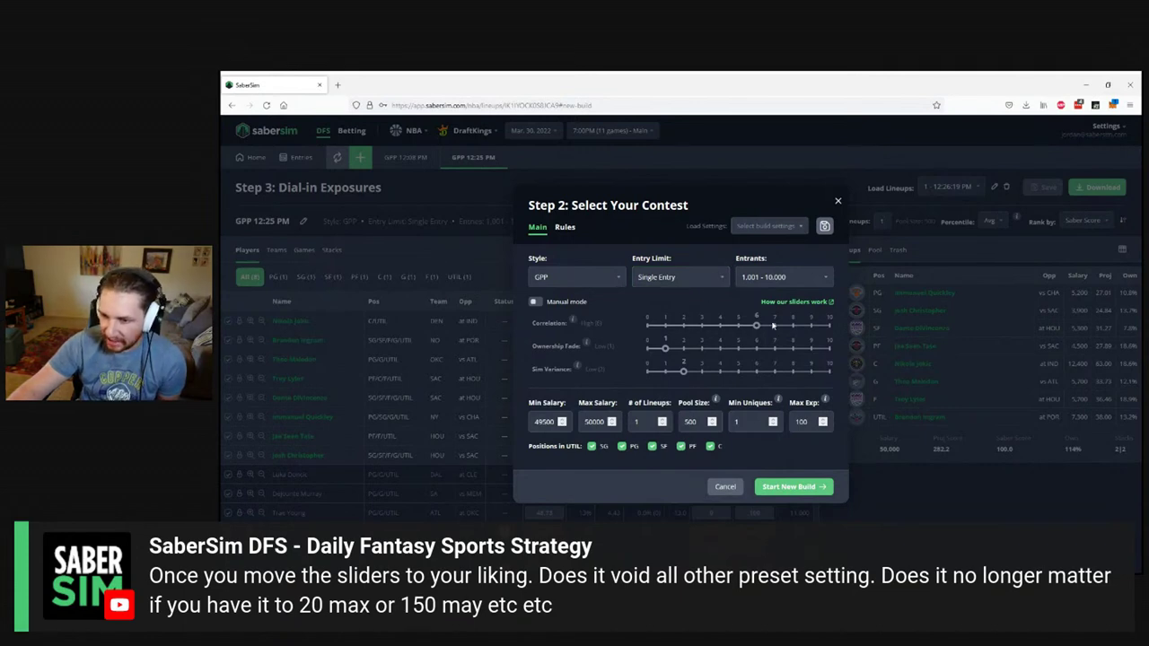
click(668, 280)
click(686, 335)
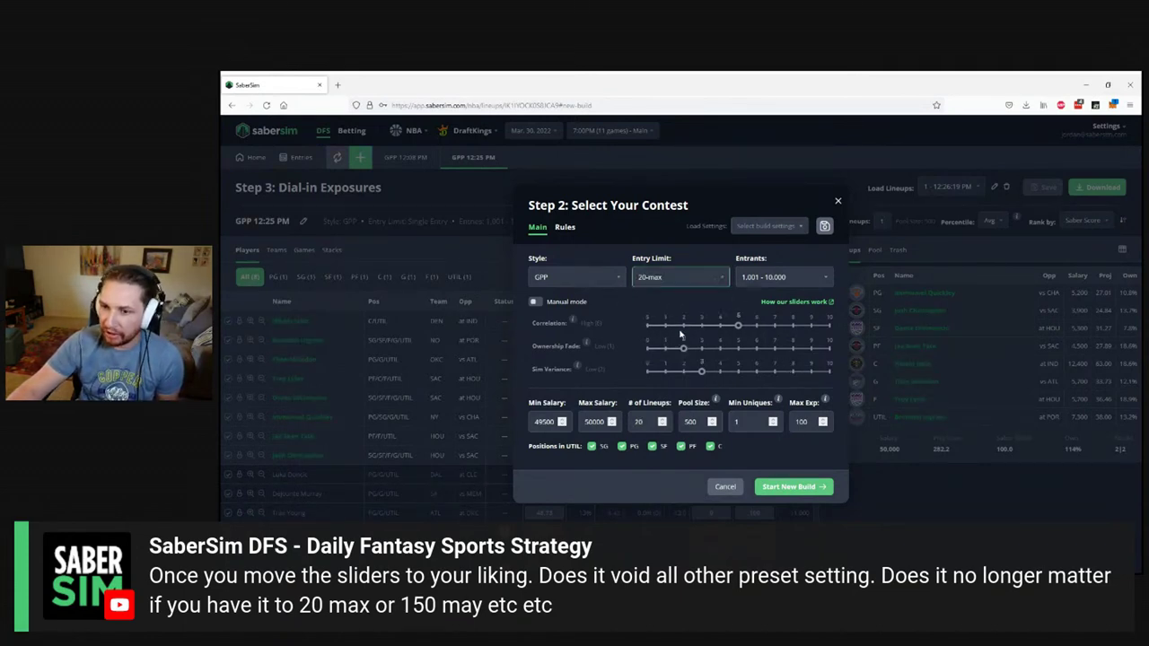
click(762, 280)
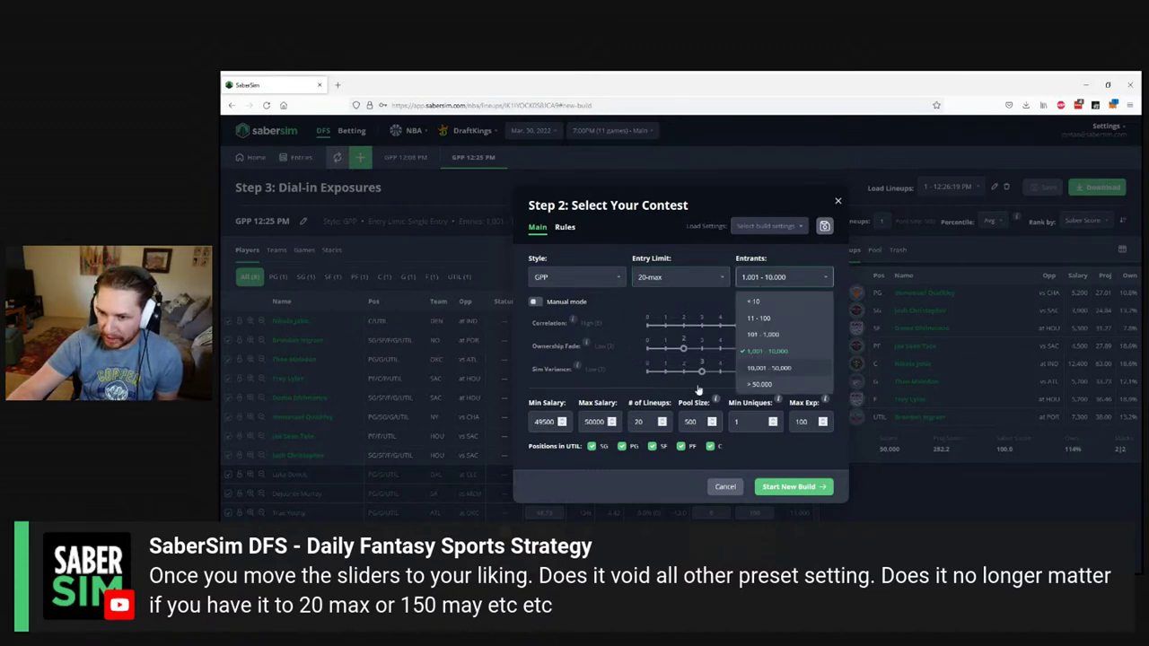
click(777, 368)
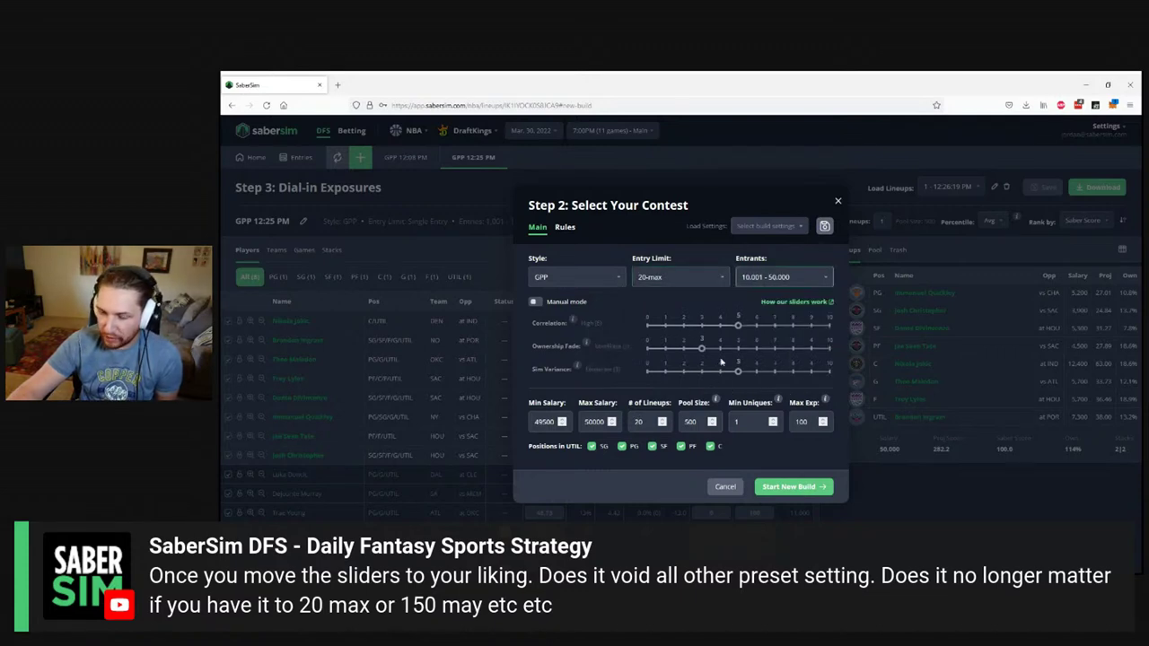
- Enable Manual mode for the build and set Sim Variance to 9
click(536, 303)
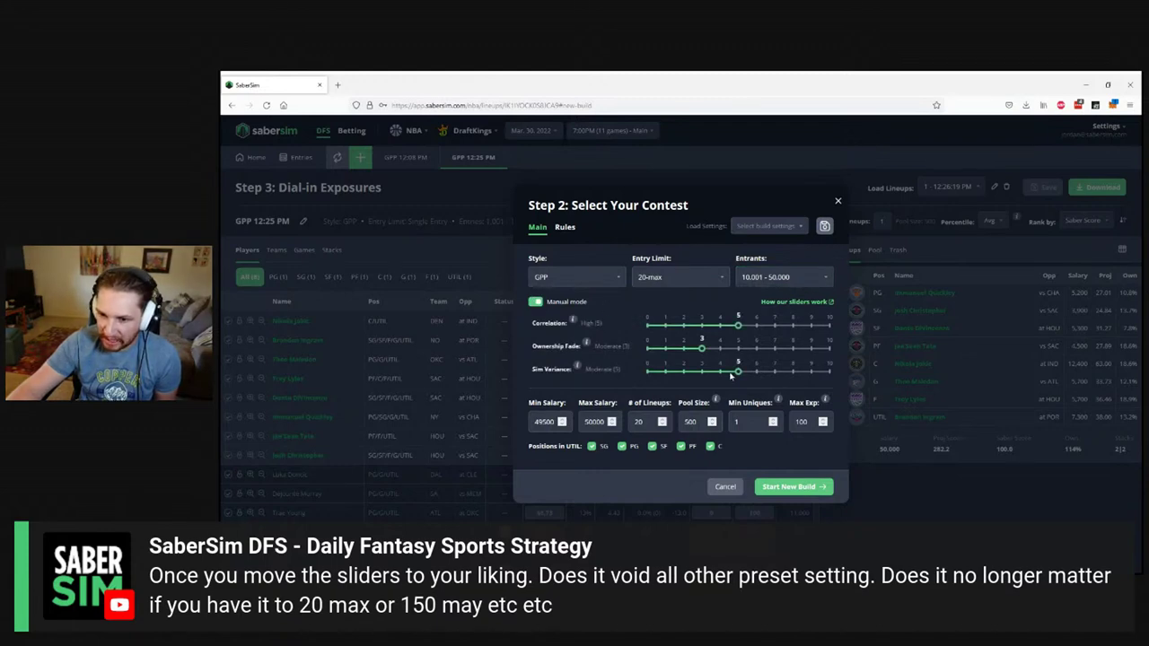
click(812, 371)
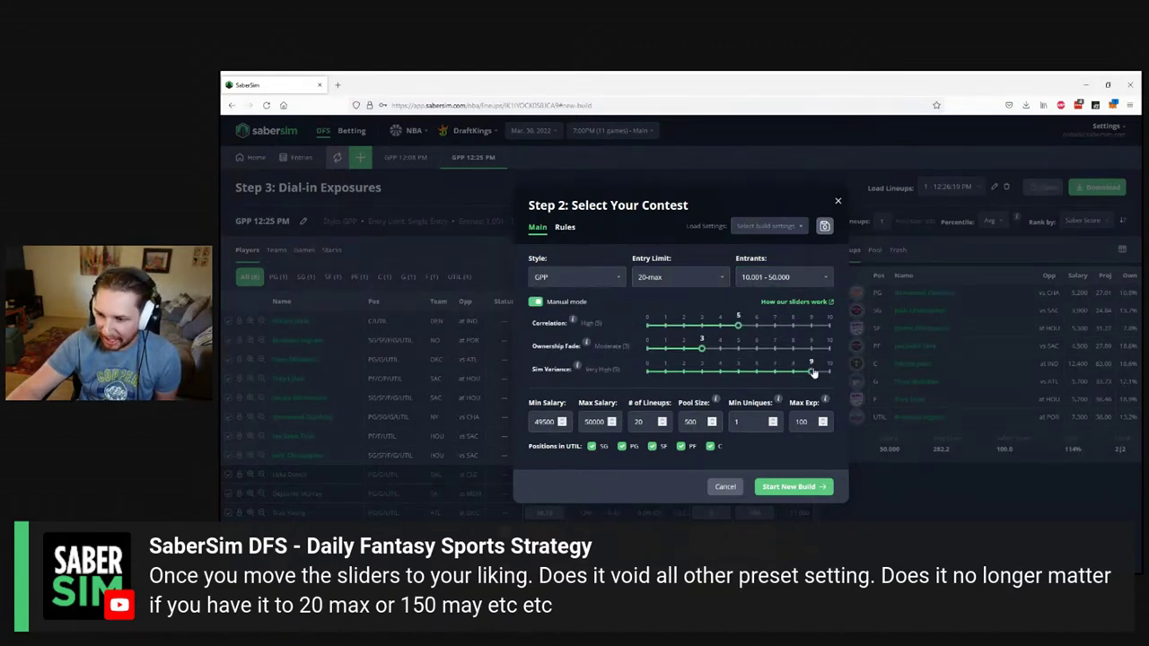
- Set the build's entry limit to 150-max and its entrants to 101 - 1,000
click(678, 275)
click(743, 327)
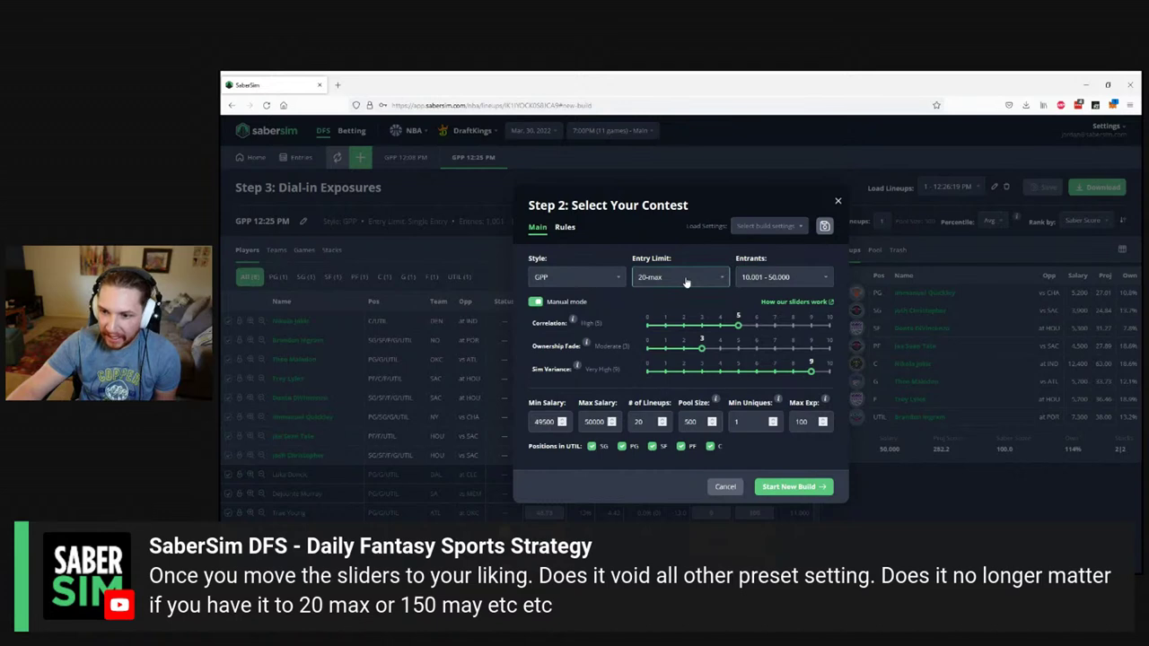
click(682, 282)
click(672, 351)
click(791, 283)
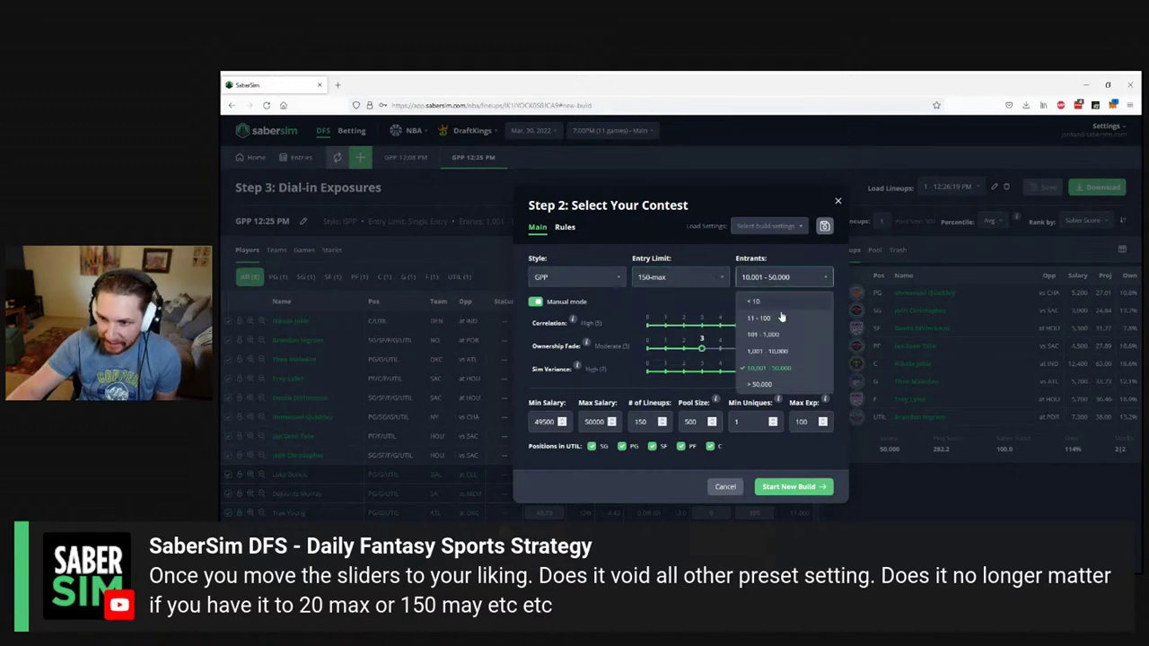
click(786, 334)
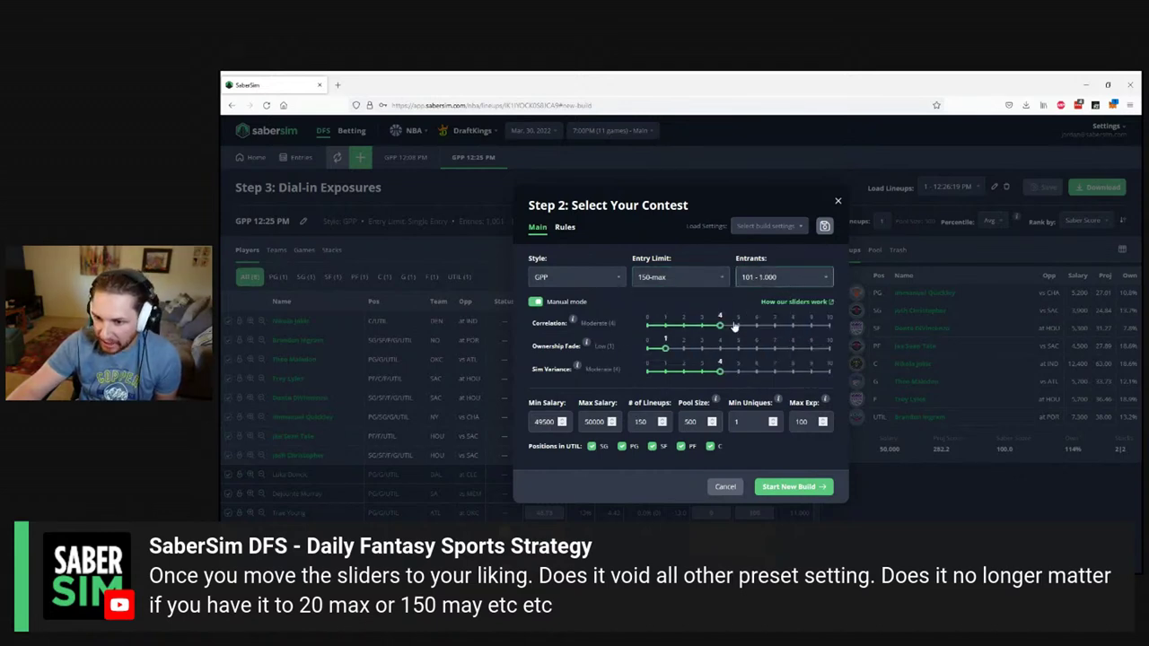
- Set the build sliders to Correlation 5, Ownership Fade 3 and Sim Variance 9
click(701, 346)
click(811, 370)
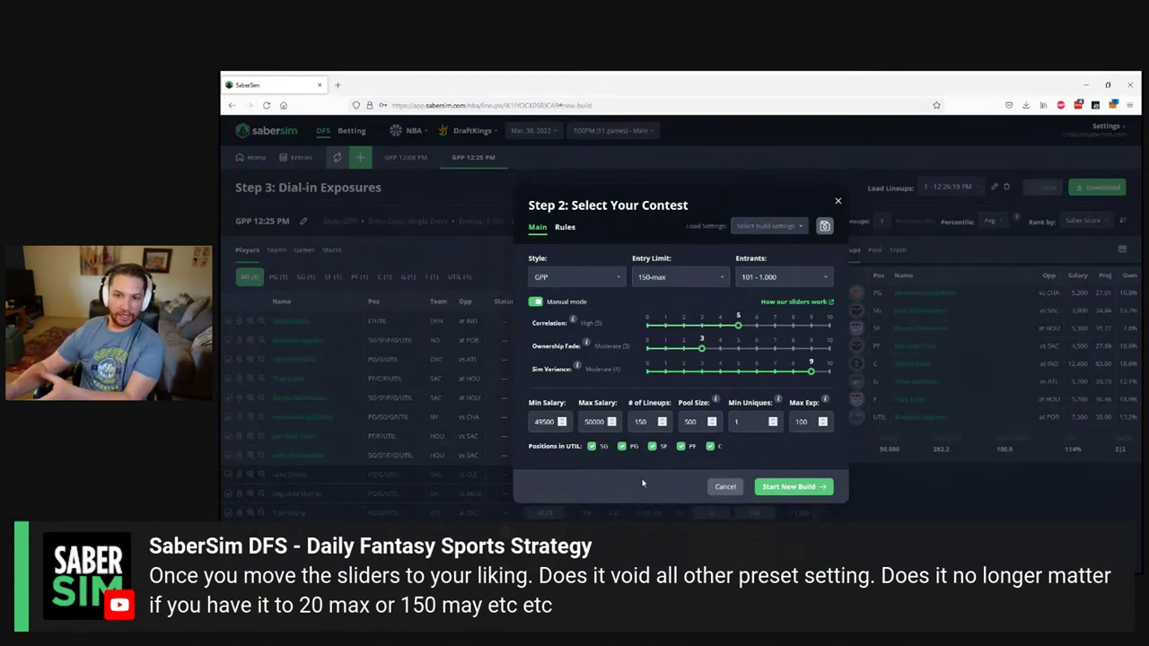
- Switch the entry limit to 20-max and finally to Single Entry, with Correlation 4, Ownership Fade 1 and Sim Variance 2
click(663, 280)
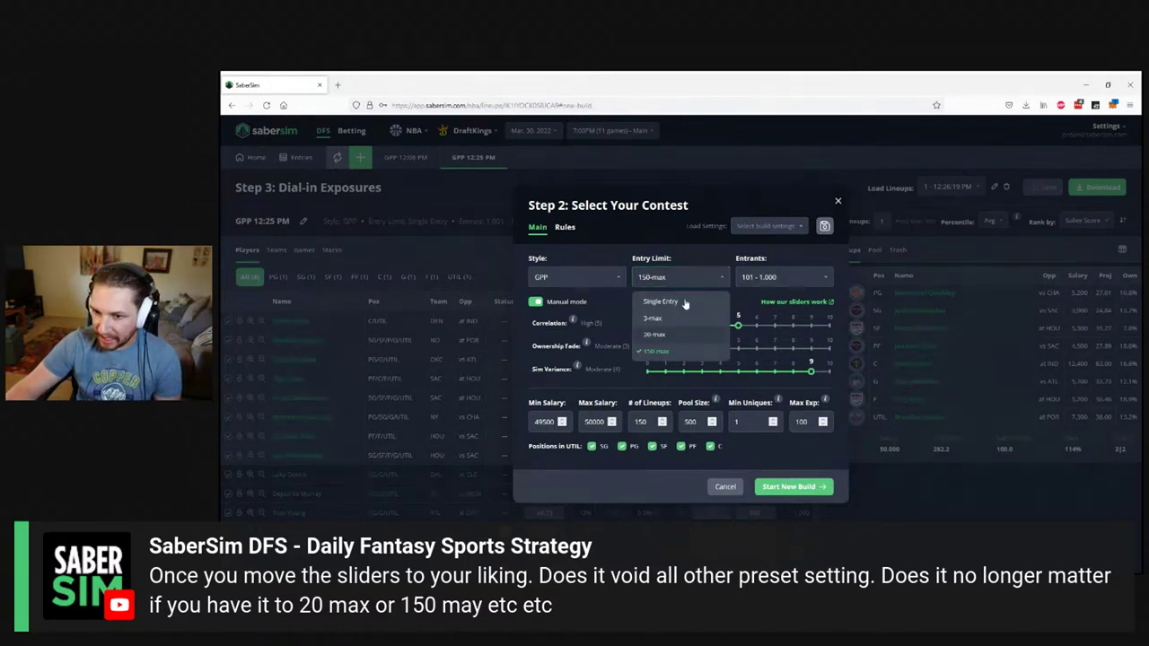
click(654, 334)
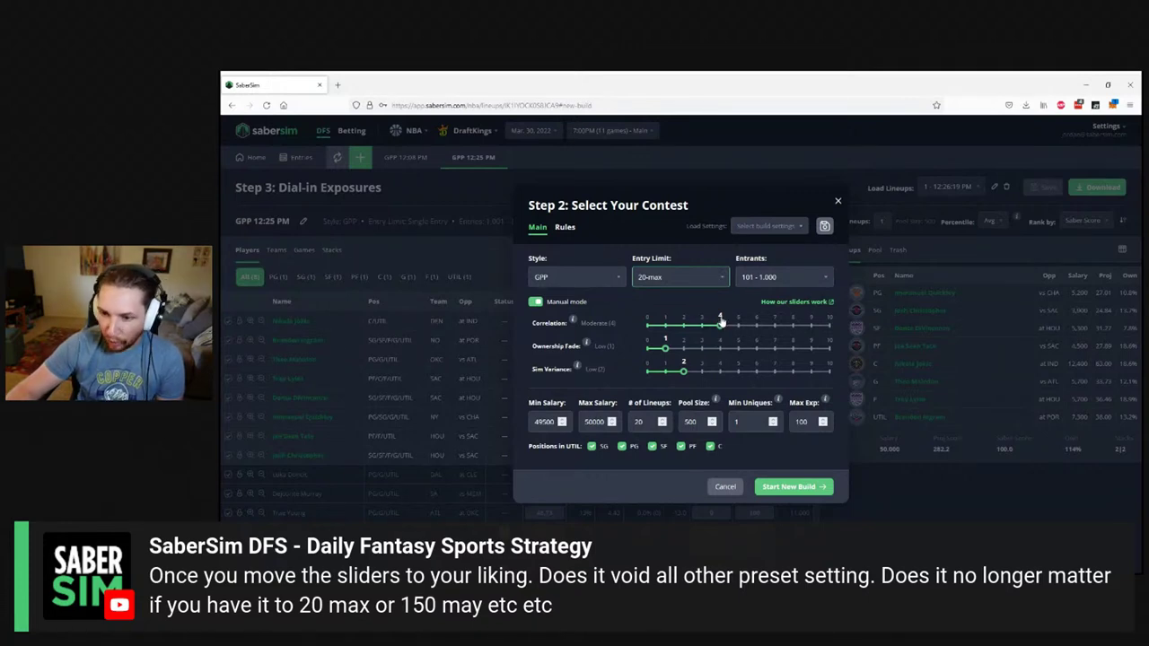
click(697, 278)
click(683, 307)
click(720, 325)
click(665, 348)
click(683, 370)
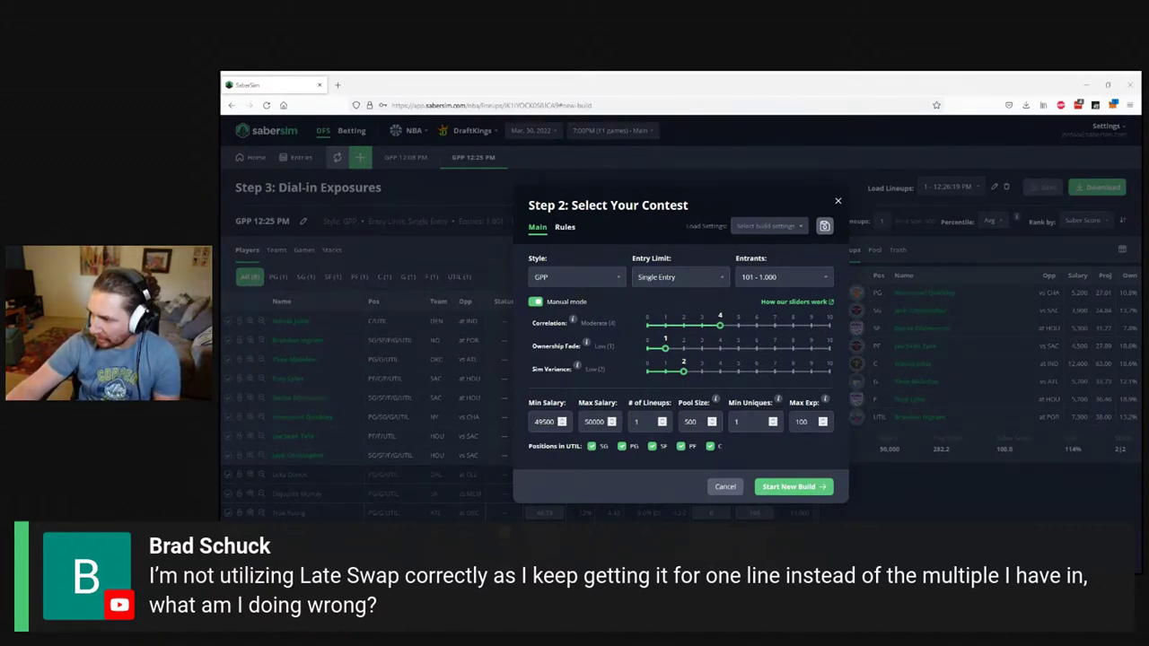
- Leave the build settings for the Entries page and check the options for filling contests with lineups without applying them
click(305, 160)
click(304, 158)
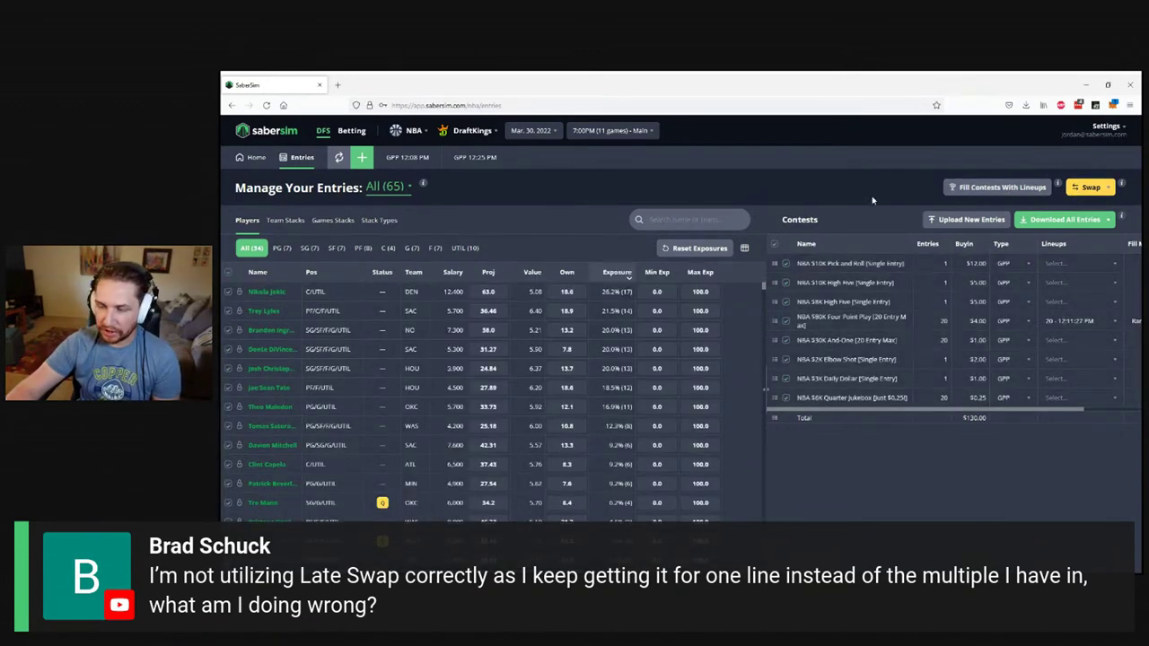
click(997, 187)
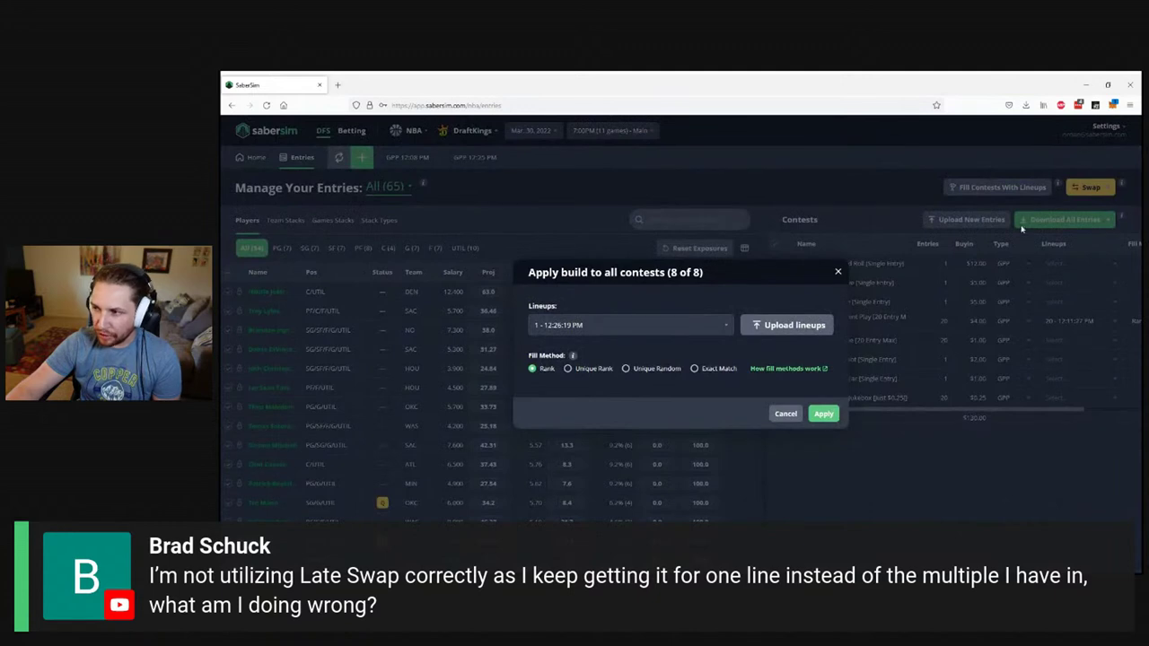
click(1022, 229)
- Open the Late Swap settings, set the entry limit to 20-max and close them without starting a swap
click(1089, 189)
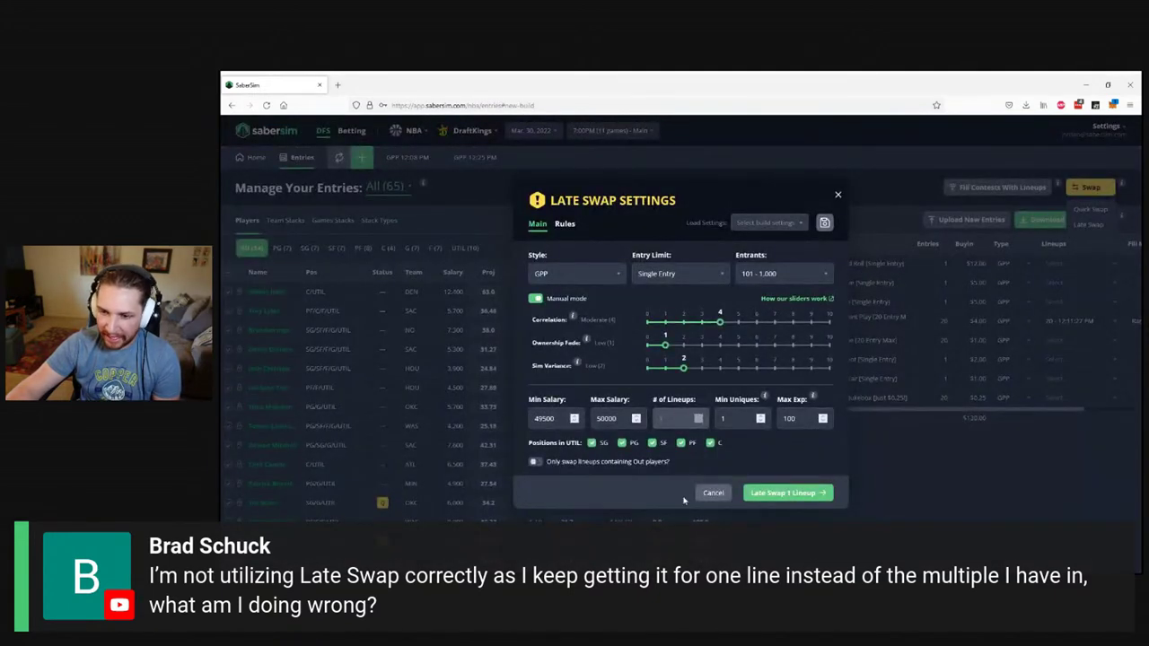
click(674, 276)
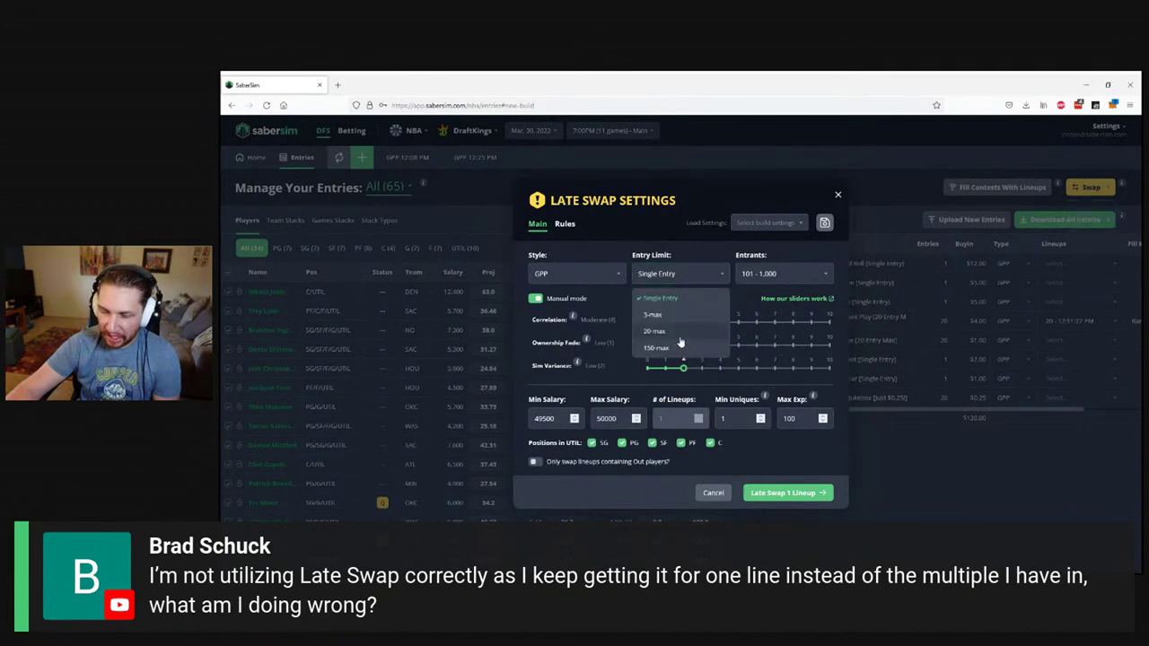
click(656, 332)
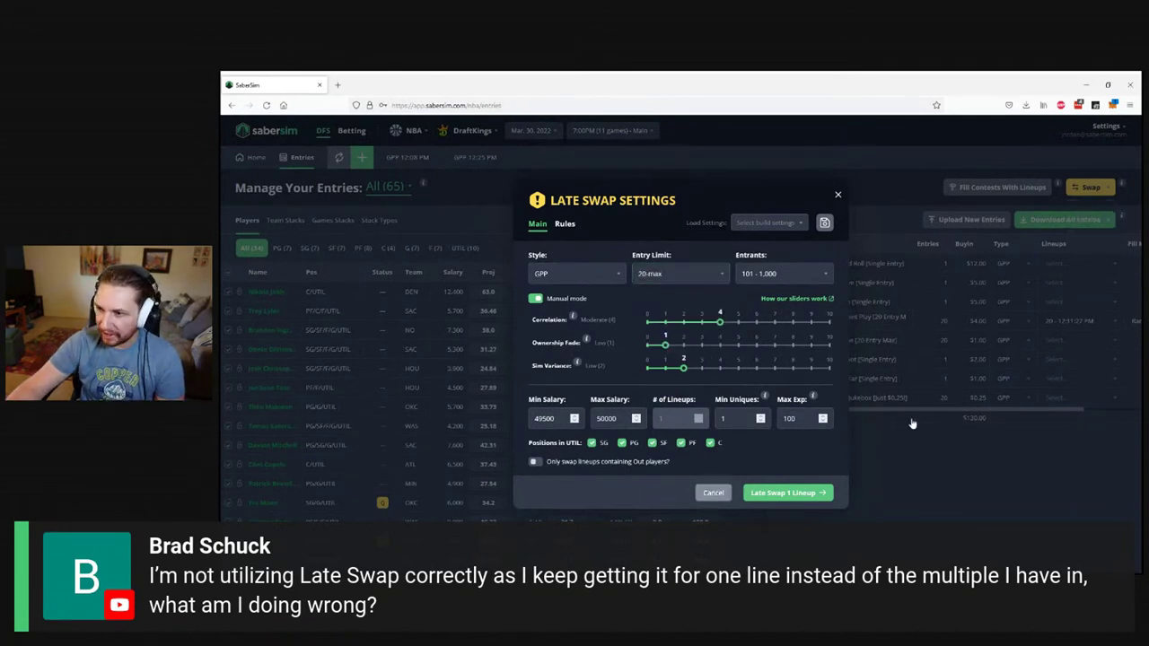
- Download the entries template file from DraftKings and upload it as the new entries
click(972, 281)
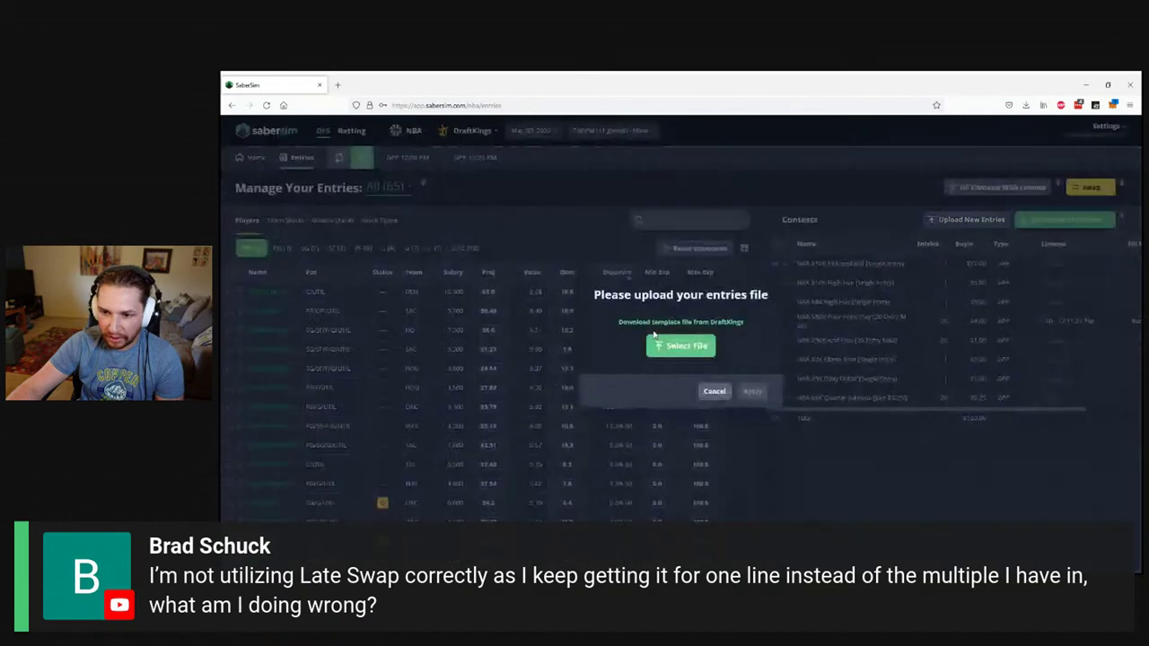
click(674, 322)
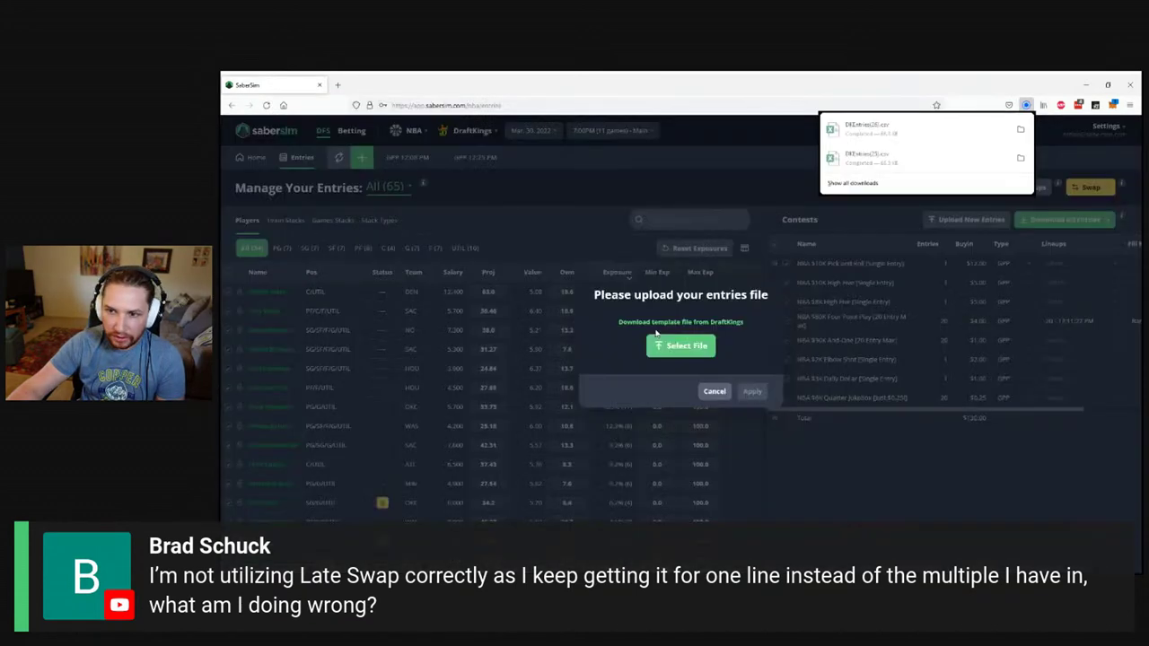
click(696, 362)
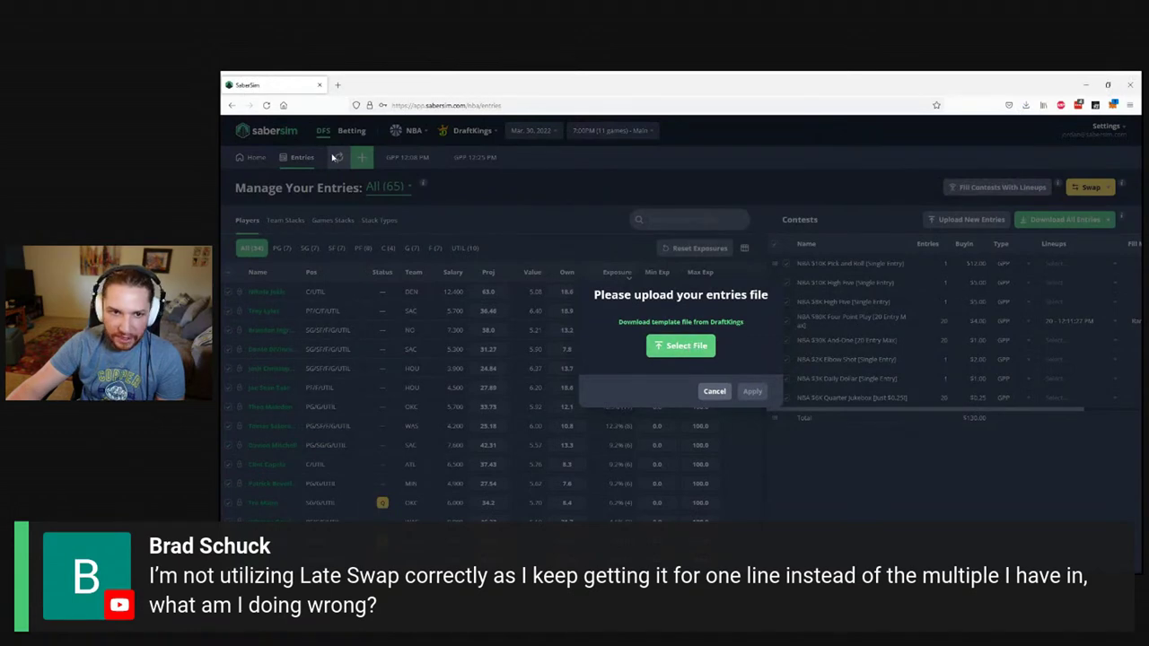
click(681, 346)
key(Escape)
click(752, 392)
click(698, 376)
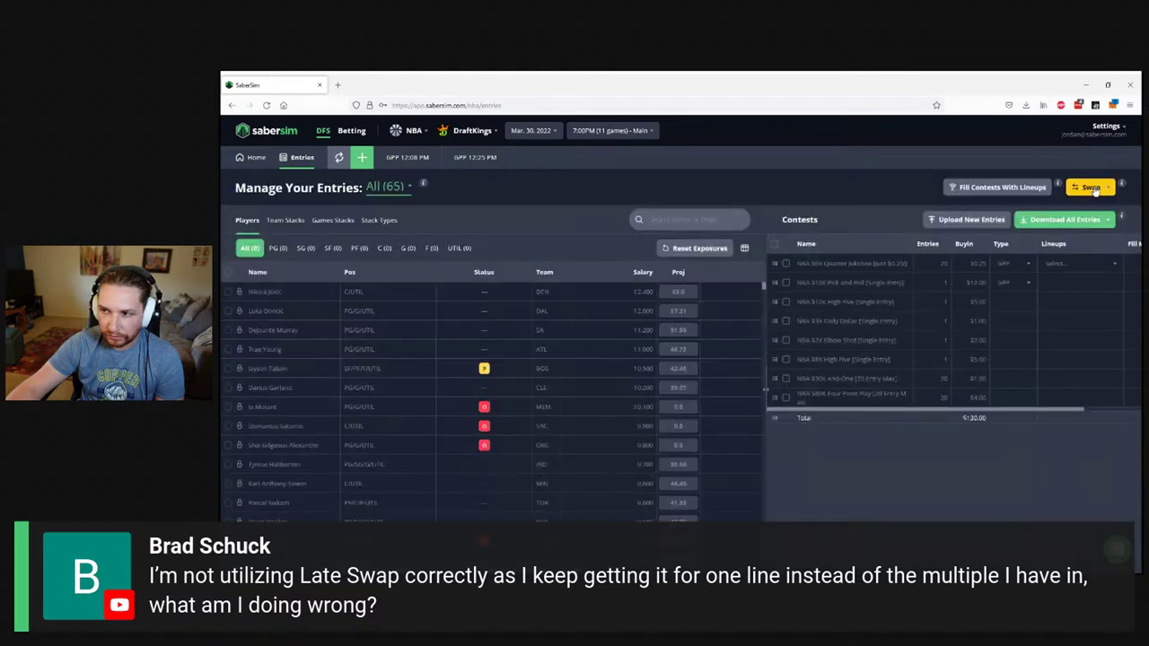
- Set the Late Swap entry limit to 20-max and entrants to 10,001 - 50,000
click(1094, 188)
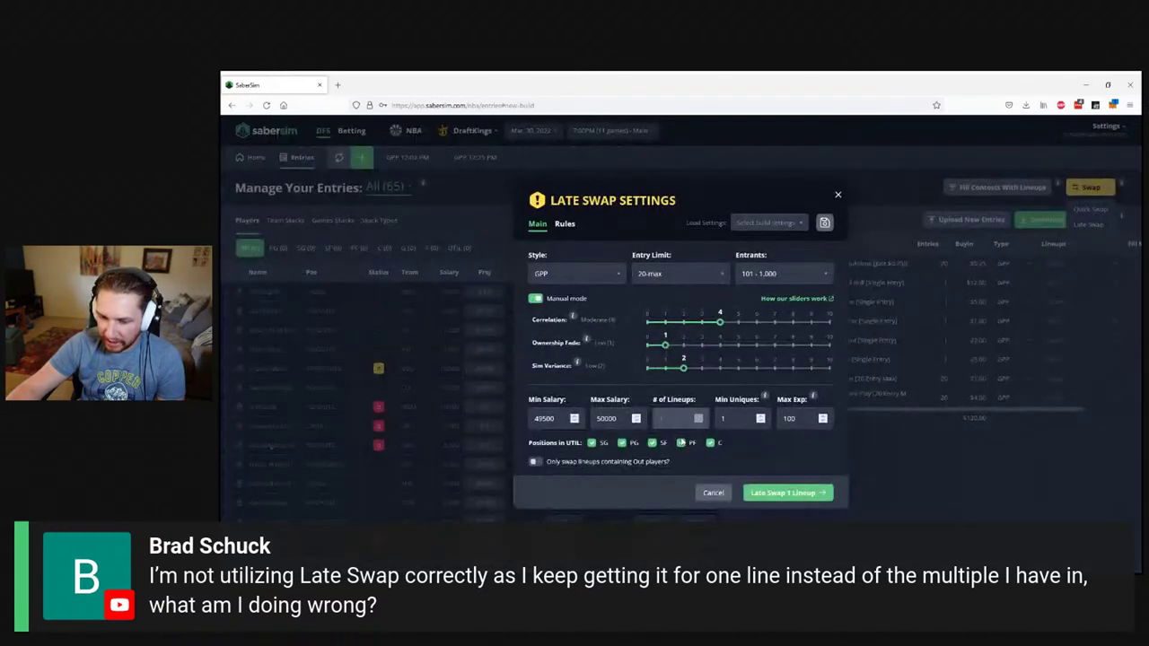
click(669, 277)
click(651, 347)
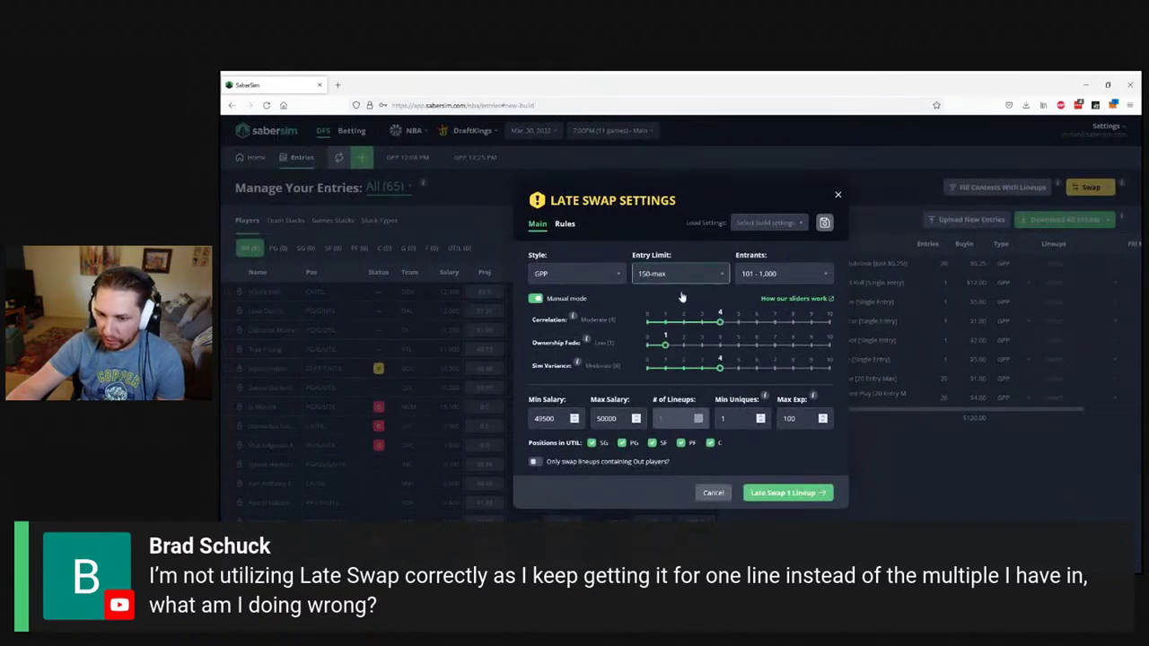
click(687, 276)
click(797, 269)
click(779, 274)
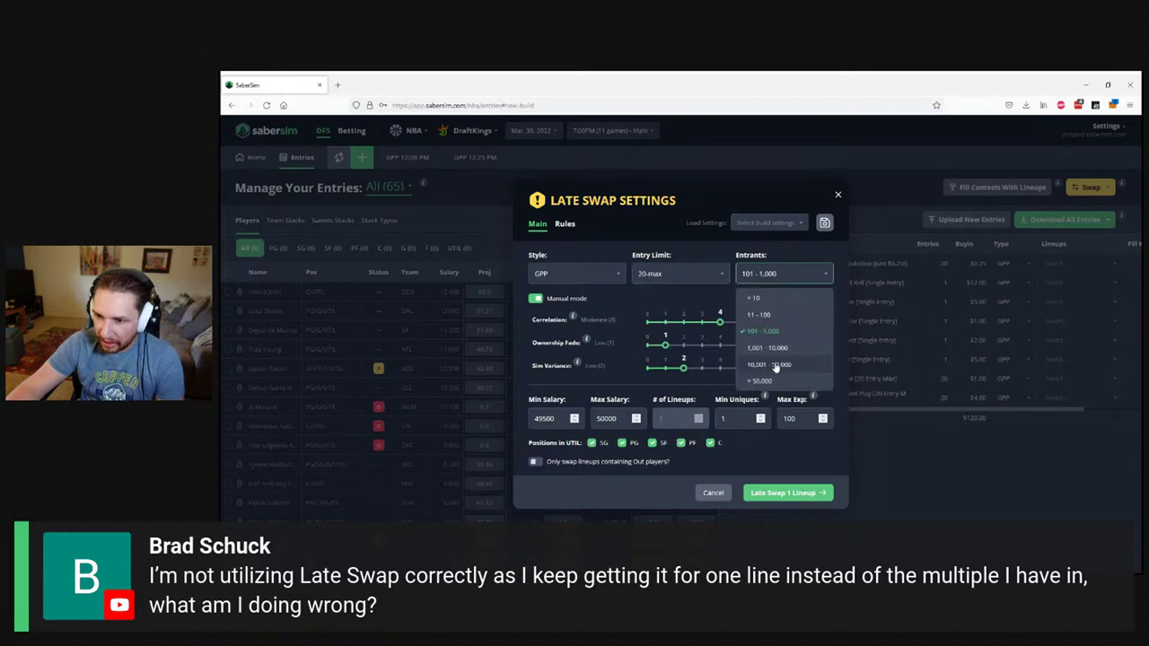
click(774, 366)
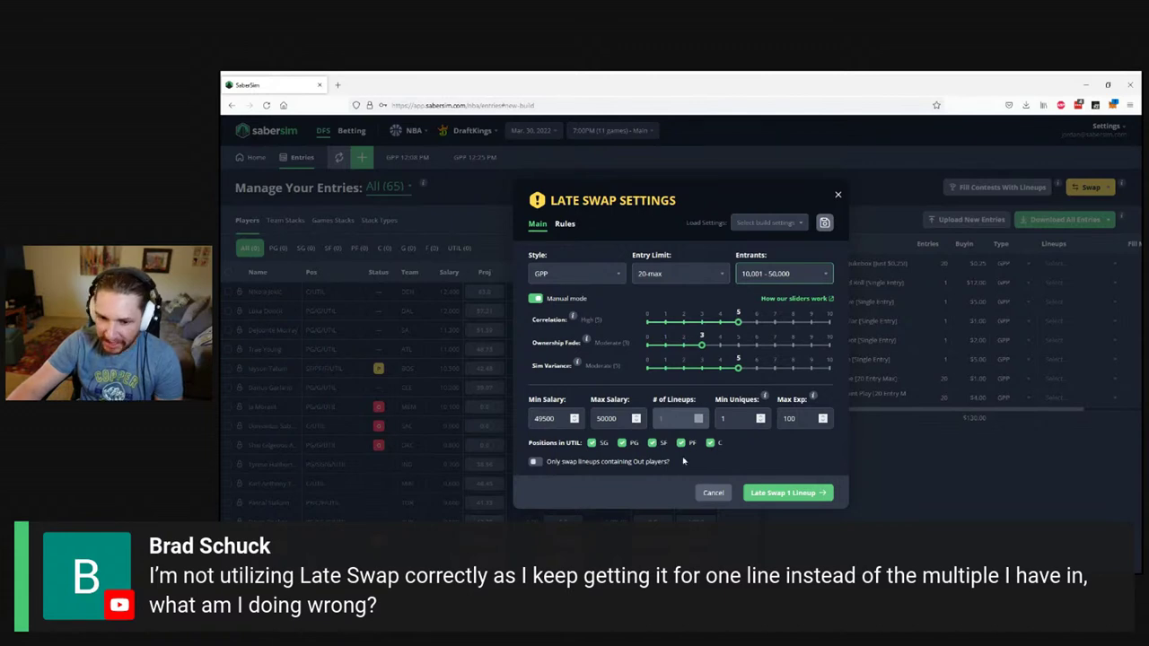
- Fill all contests with the 20 - 12:11:27 PM lineups using the Rank fill method
click(981, 187)
click(984, 187)
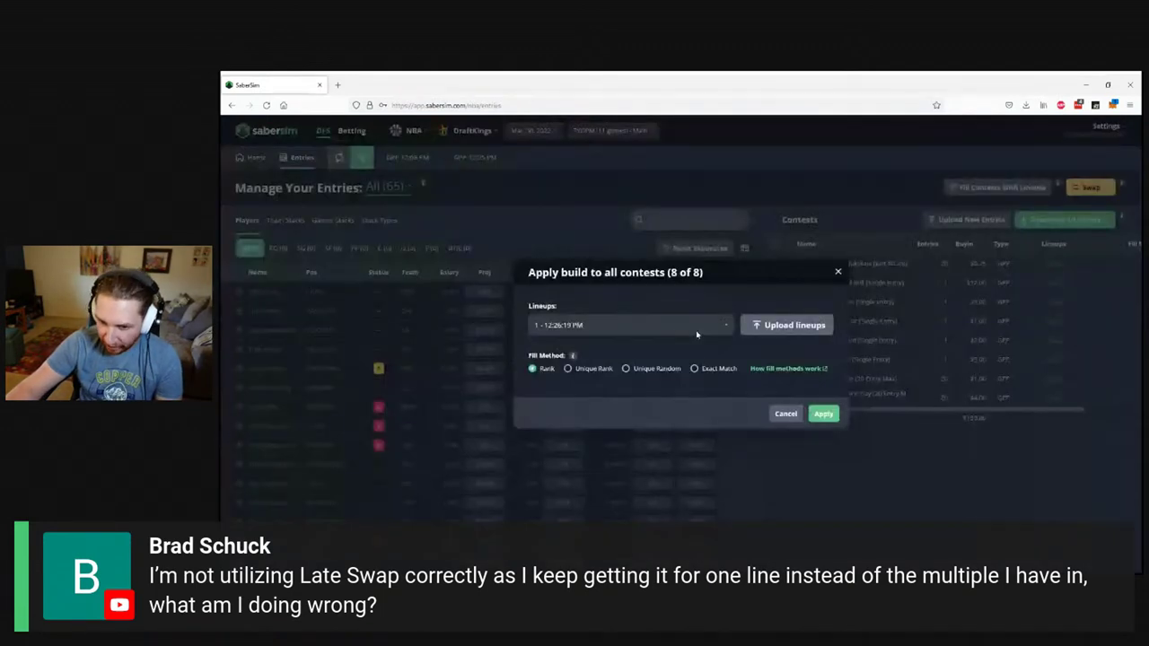
click(641, 330)
click(580, 420)
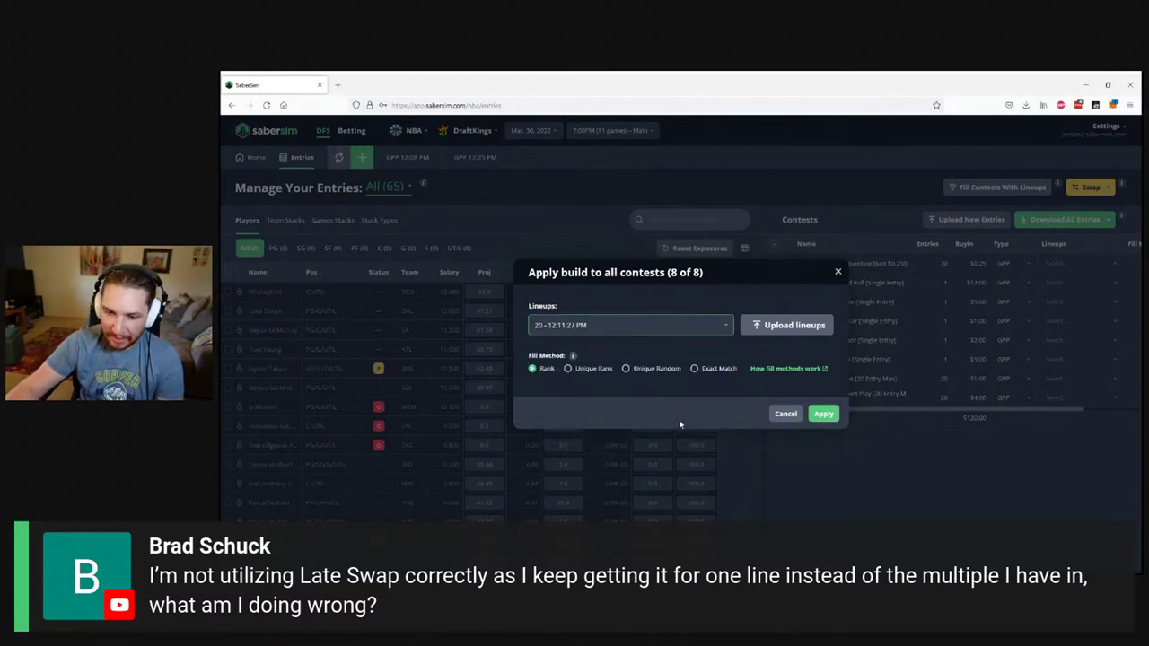
click(824, 418)
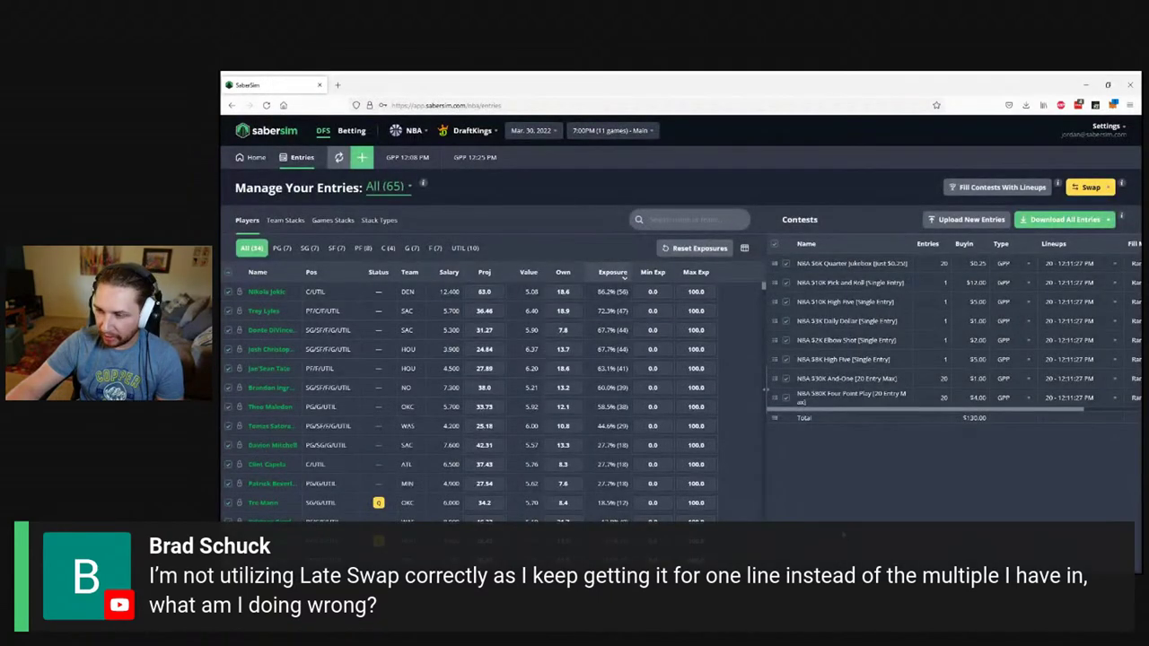
- Download all filled entries as a file
click(1066, 222)
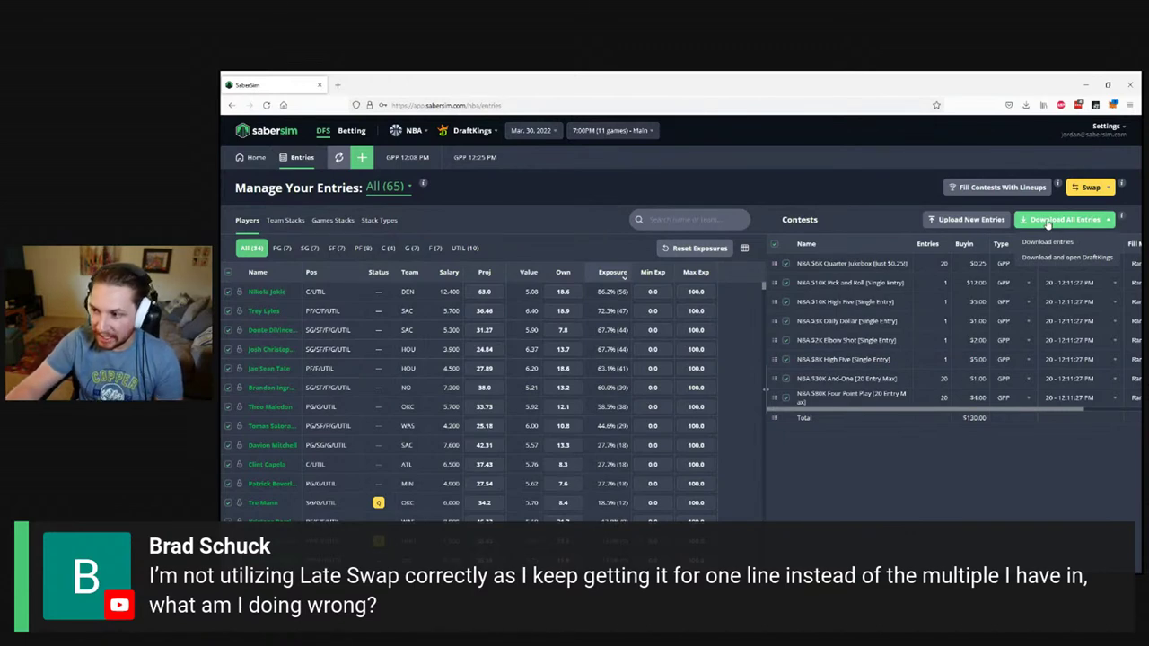
click(1050, 243)
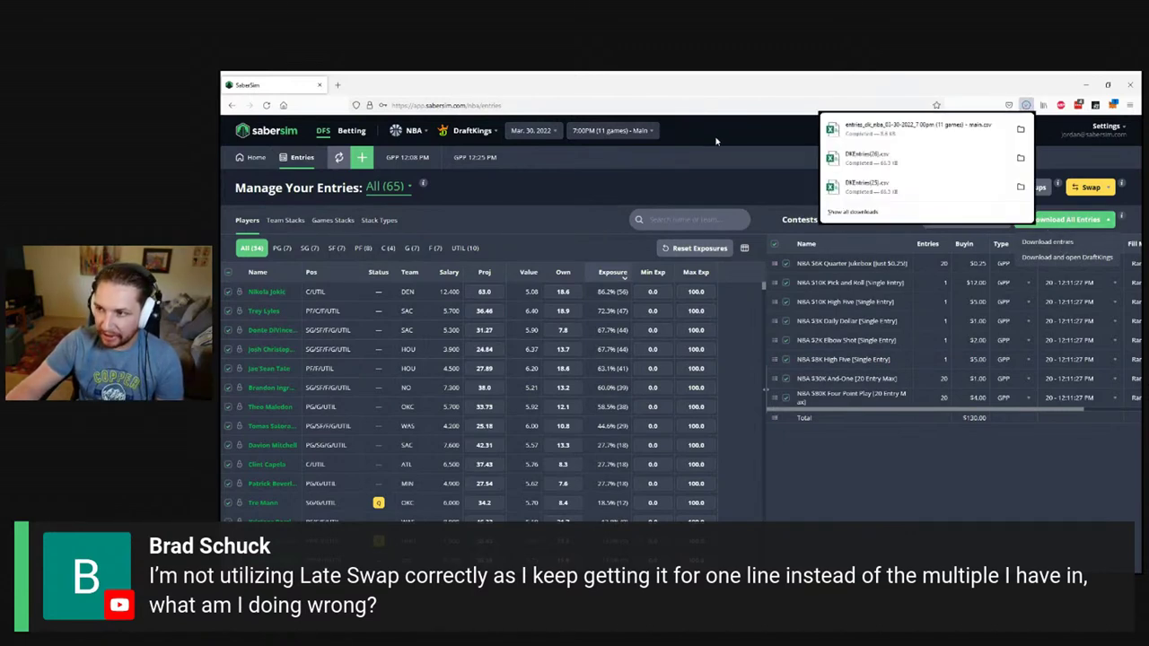
click(716, 141)
- Review the number of lineups in the Late Swap settings and view the entries upload prompt, cancelling both
click(1091, 187)
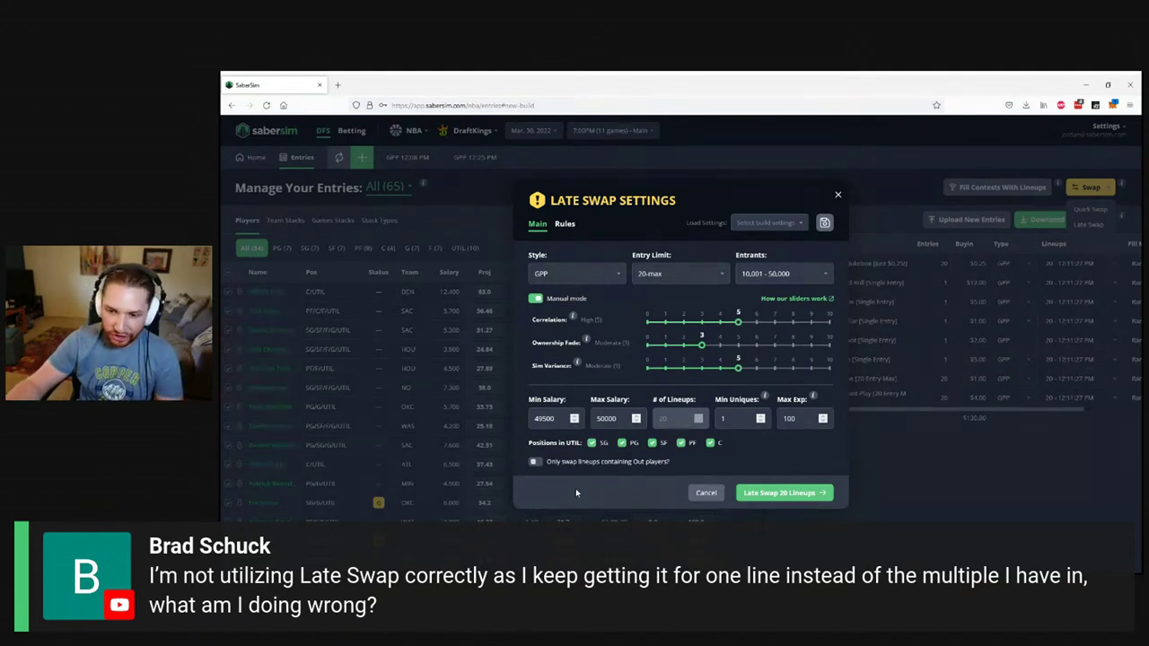
drag(652, 399, 688, 401)
click(690, 400)
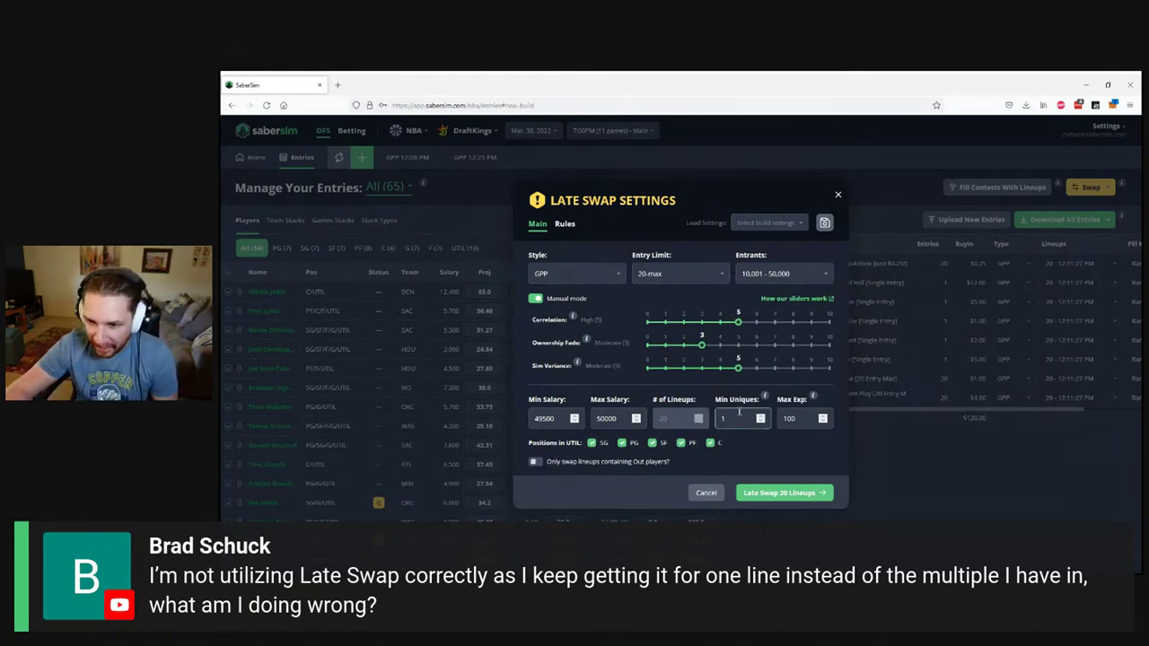
click(709, 494)
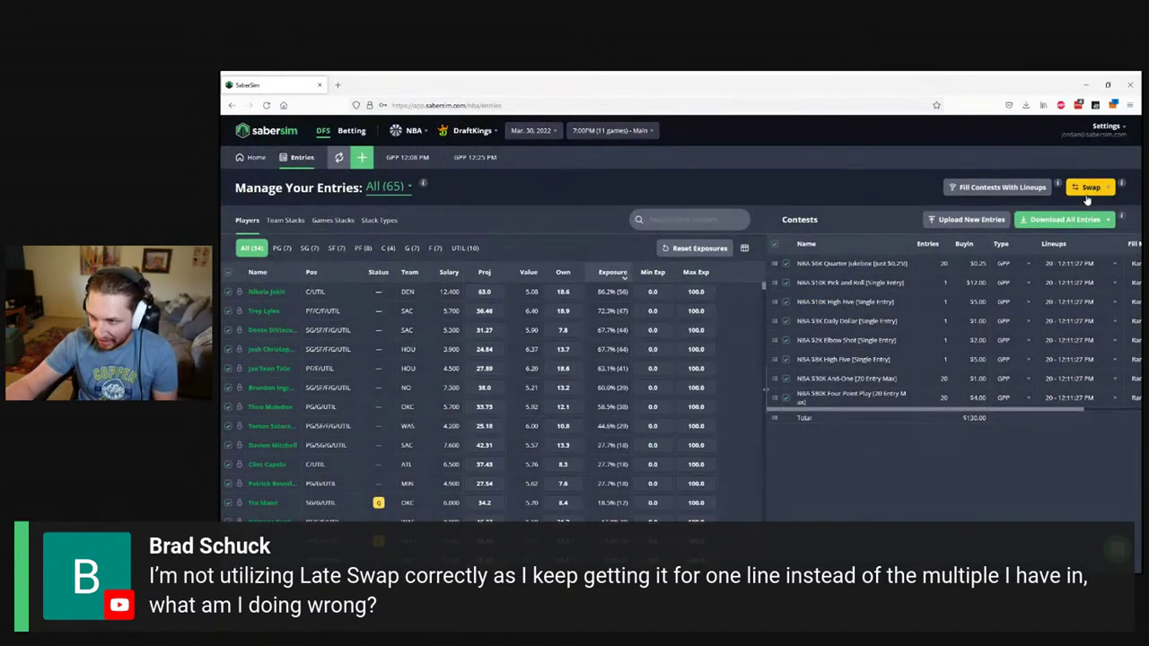
click(964, 223)
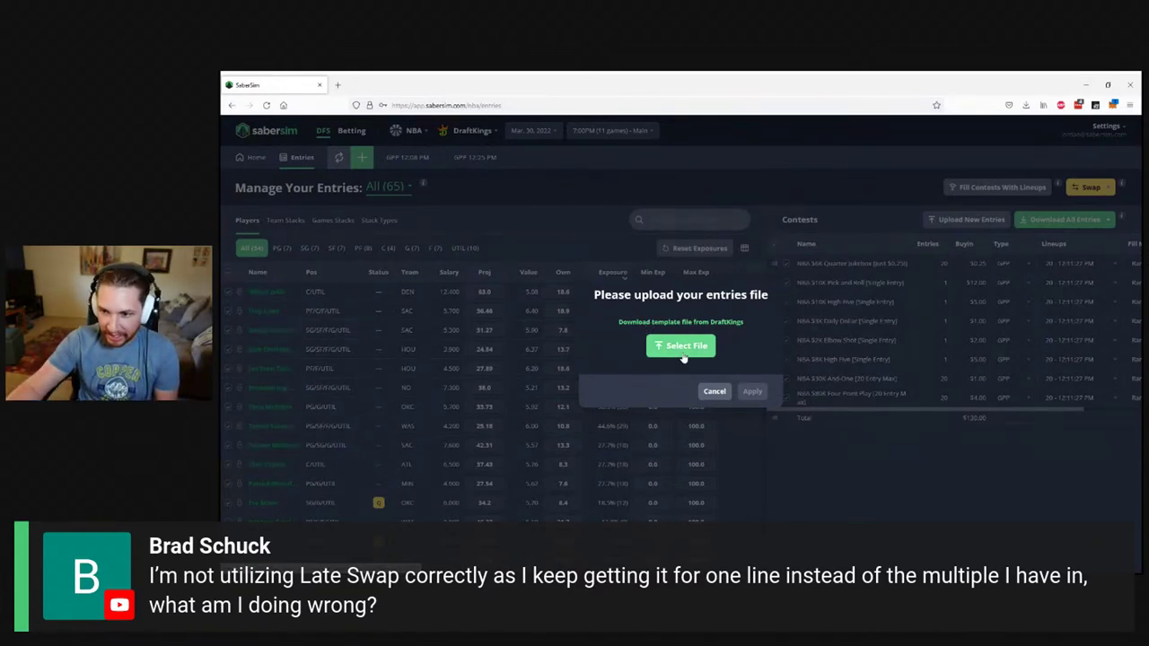
click(715, 392)
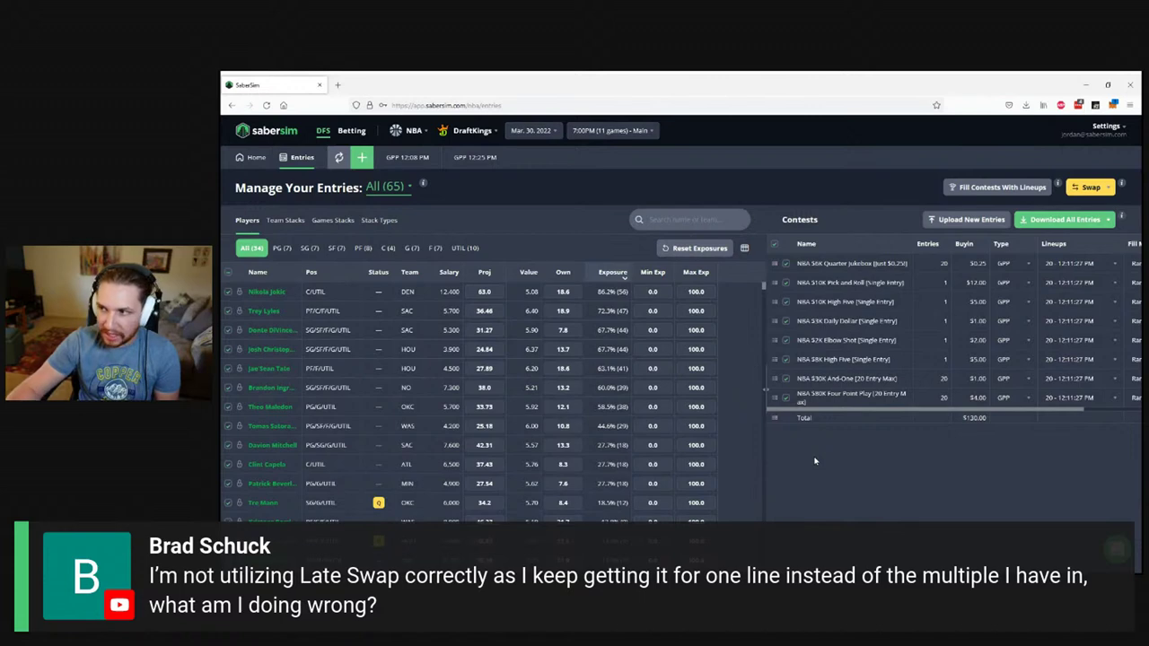
- Open the Report a problem form and the entries upload prompt, closing each without submitting anything
click(1107, 135)
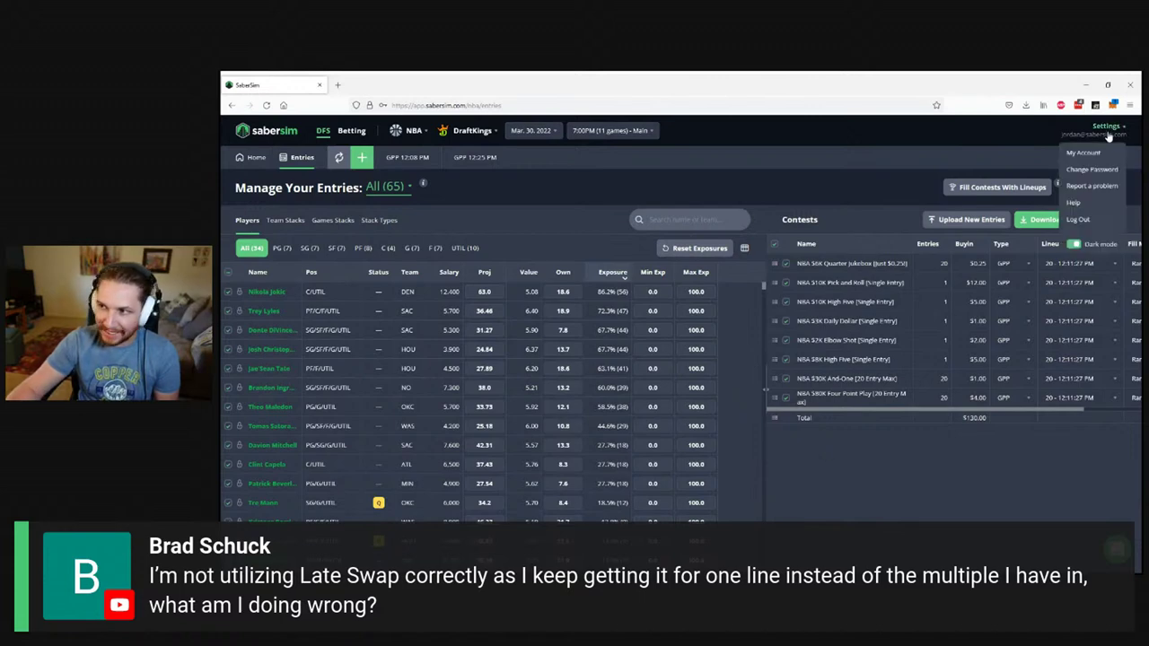
click(1095, 187)
click(631, 343)
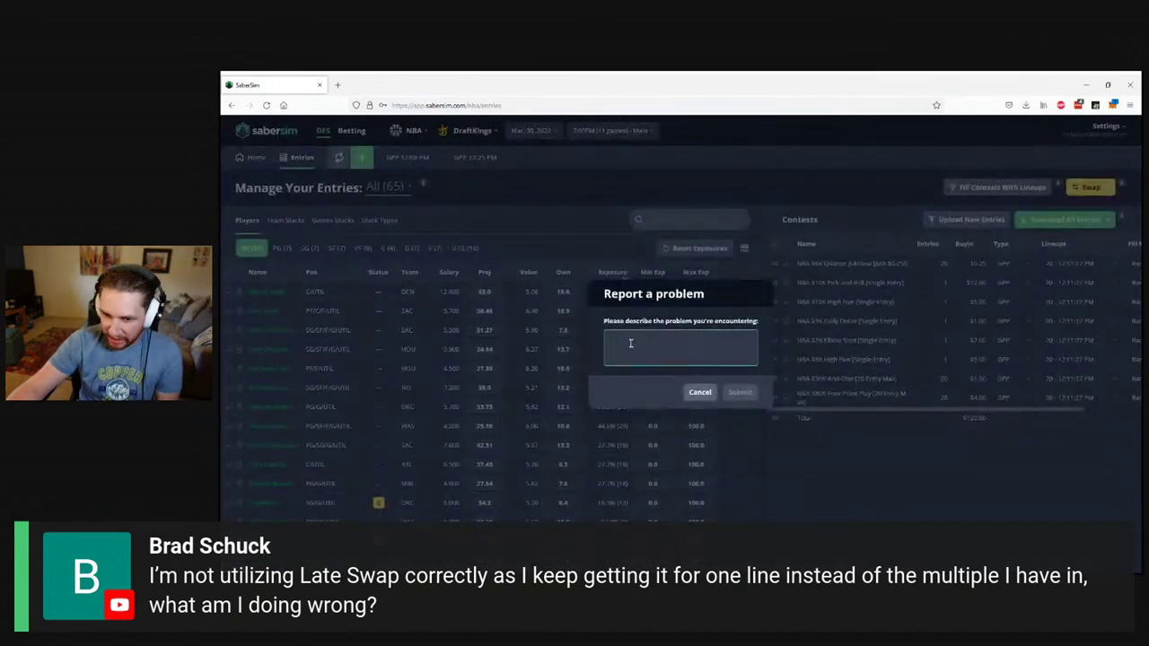
click(700, 392)
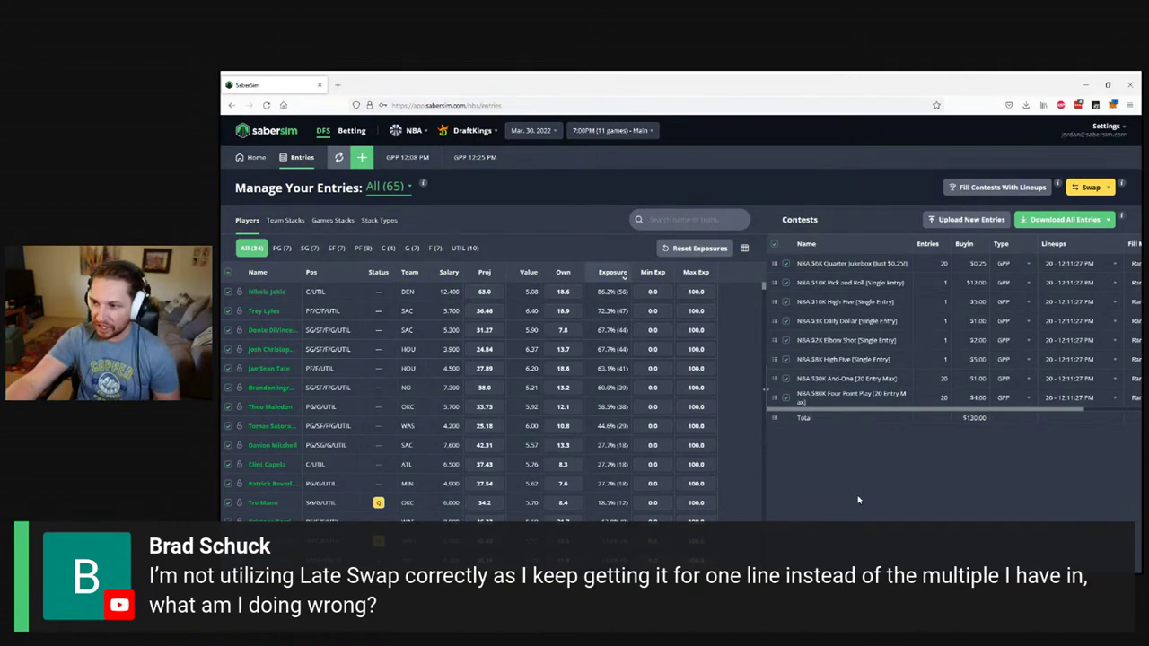
click(995, 226)
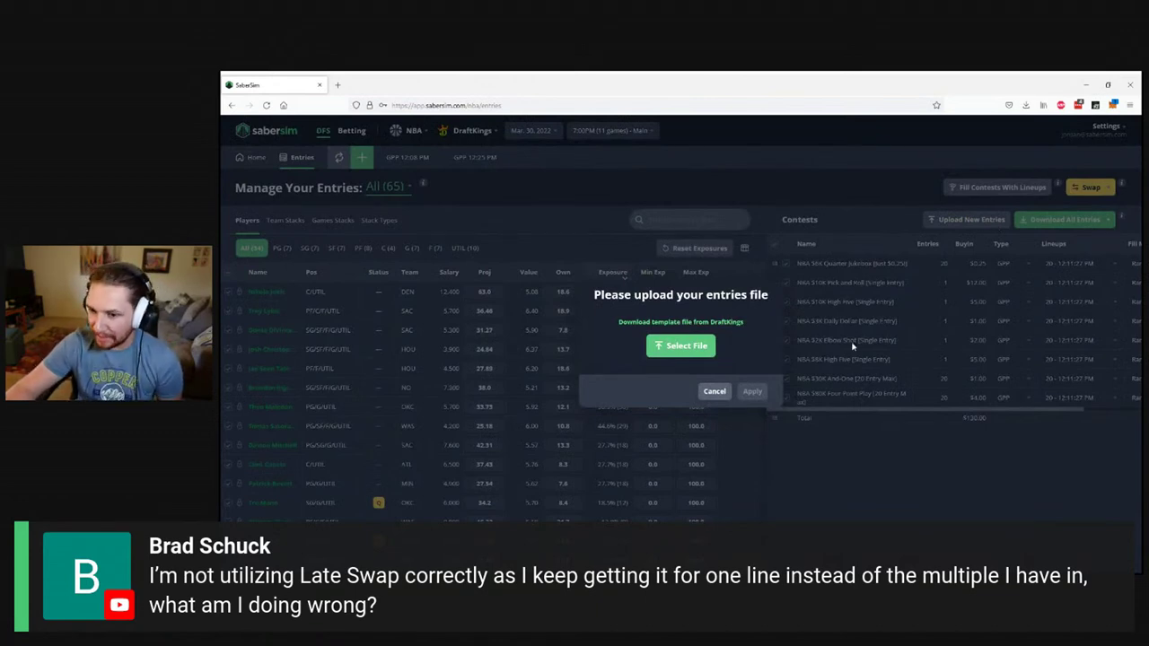
click(875, 484)
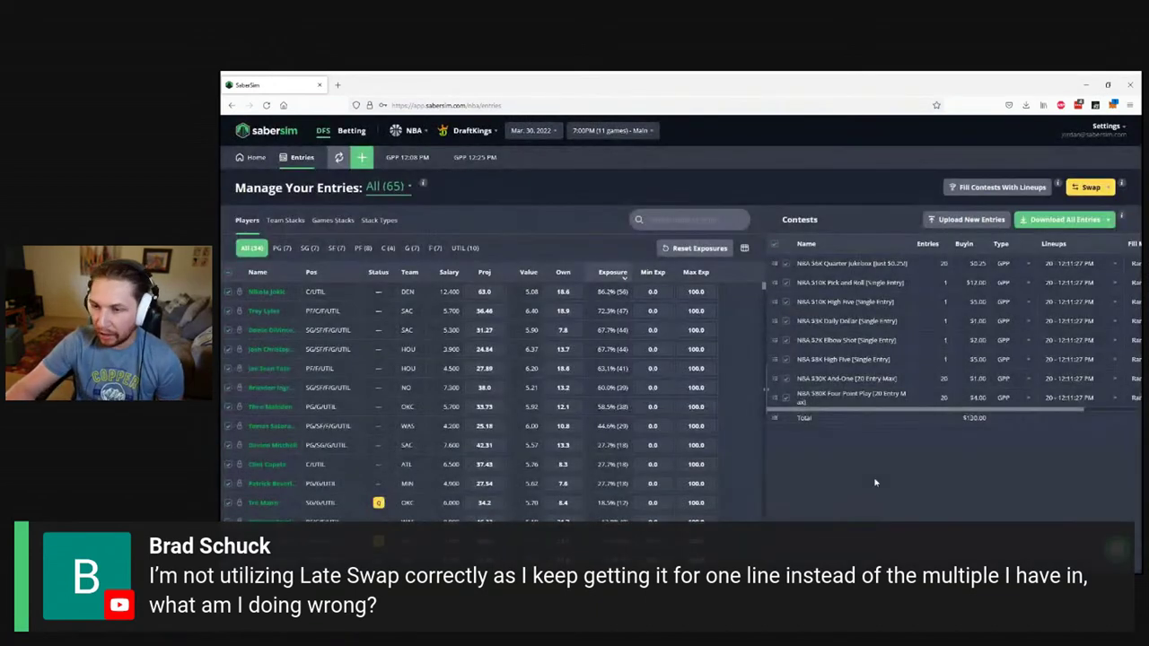
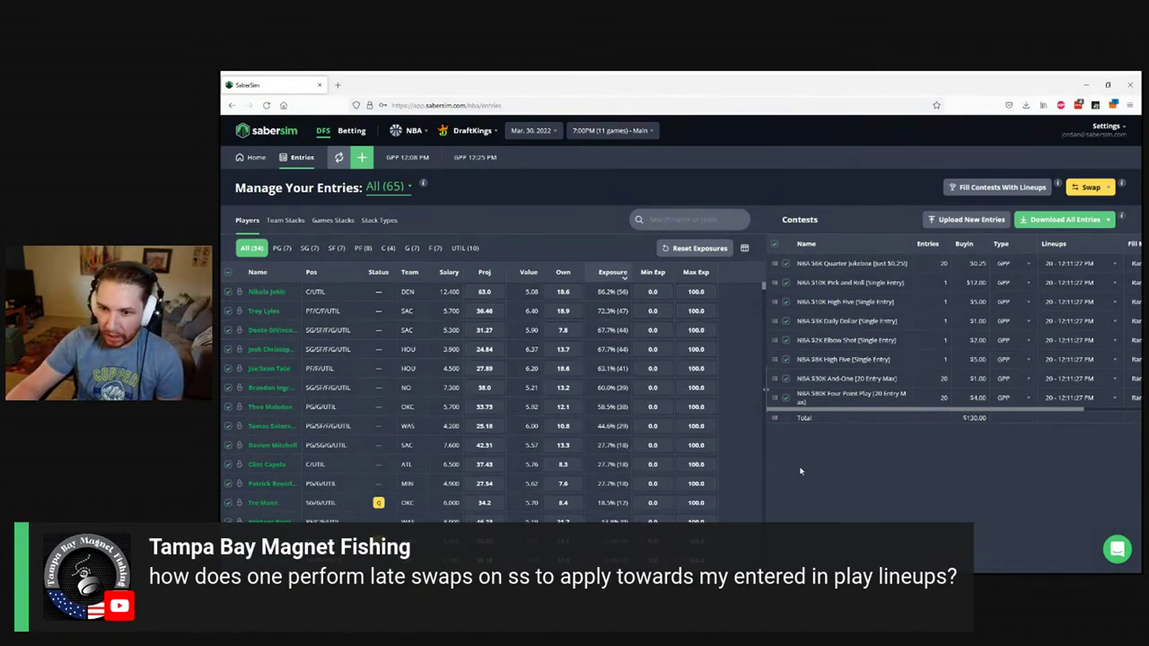
- Review the Quick Swap replacement options and cancel the swap
click(1093, 190)
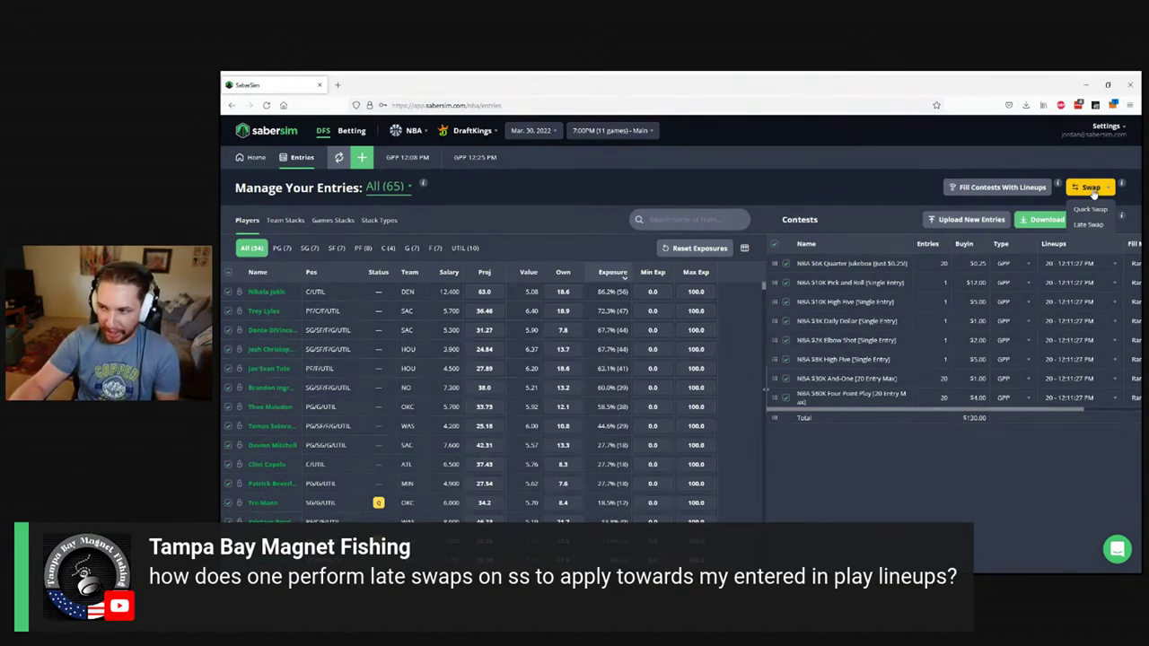
click(1091, 209)
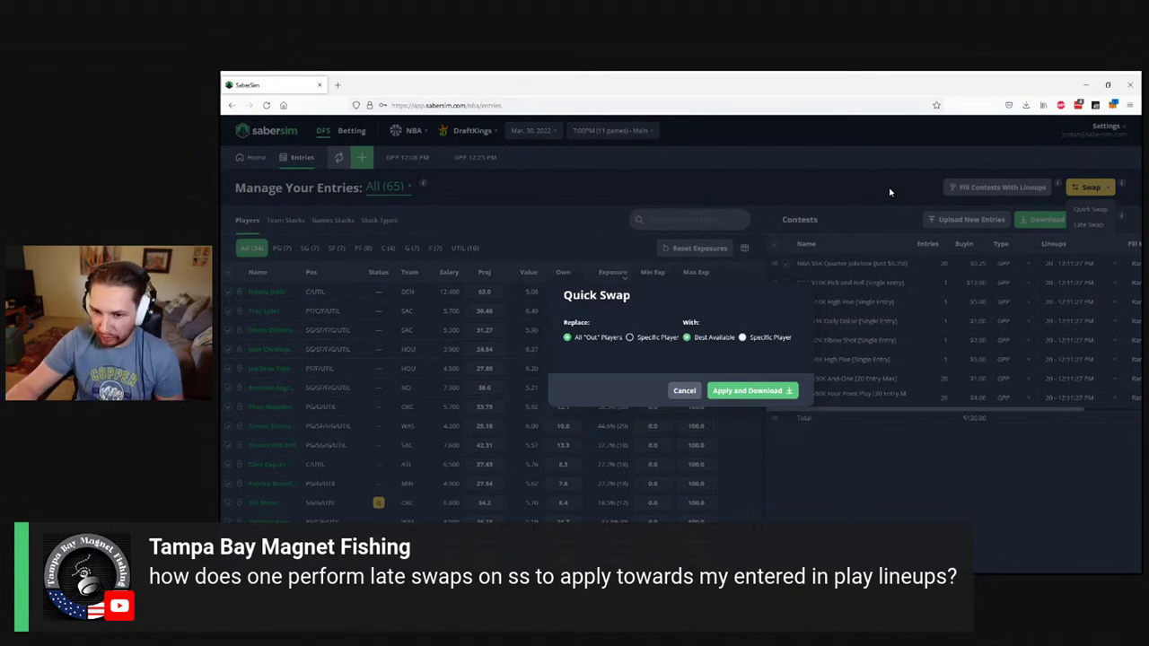
click(684, 391)
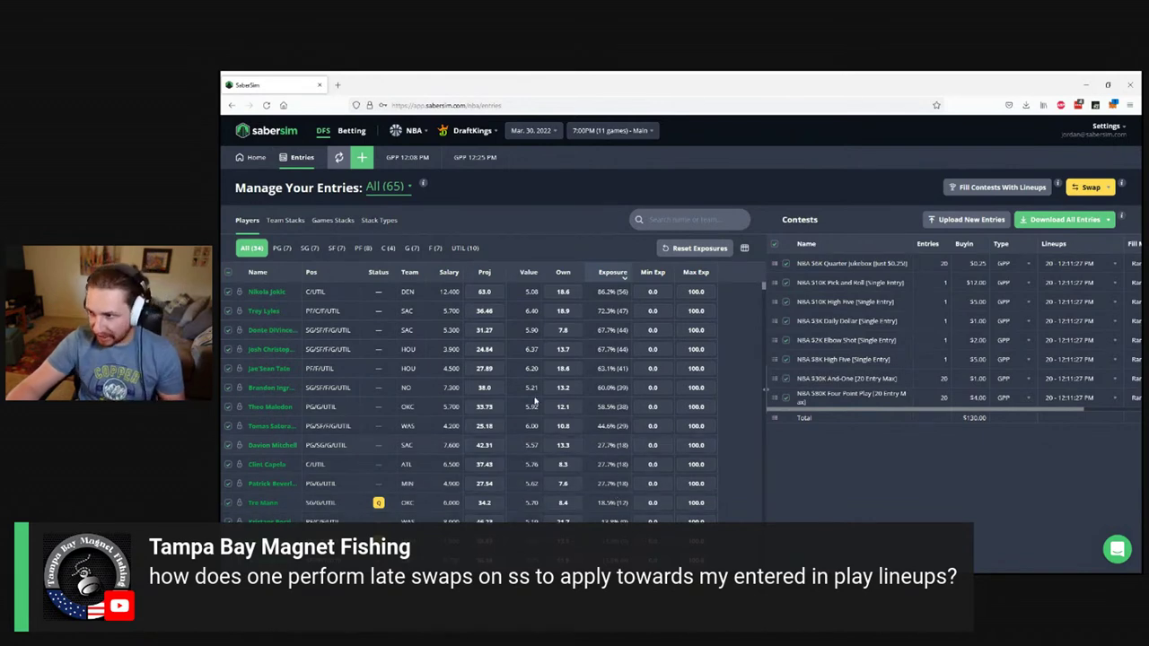
- Quick-swap all "Out" players with the best available, download the updated entries, and close Quick Swap
click(1083, 189)
click(1090, 210)
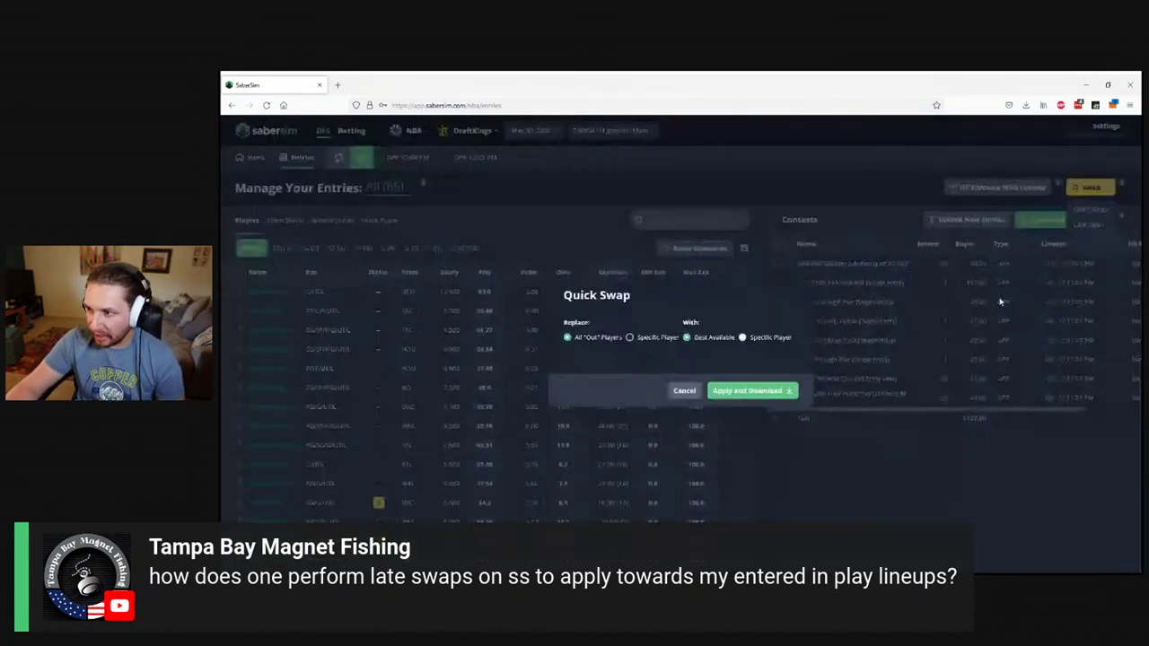
click(741, 393)
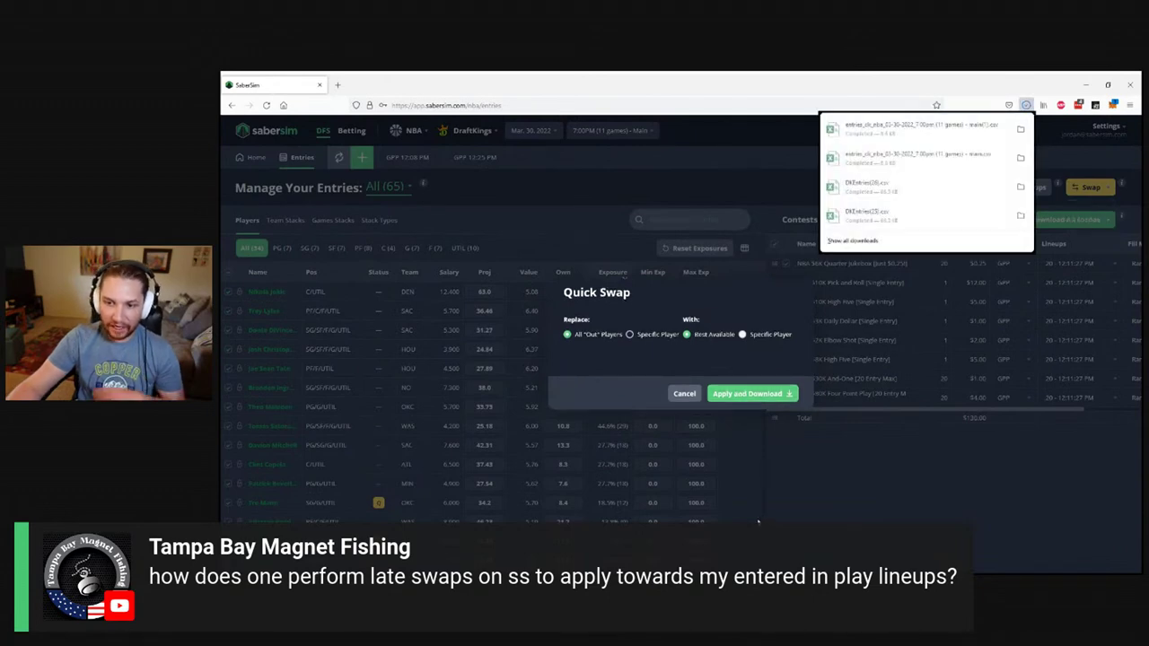
click(596, 359)
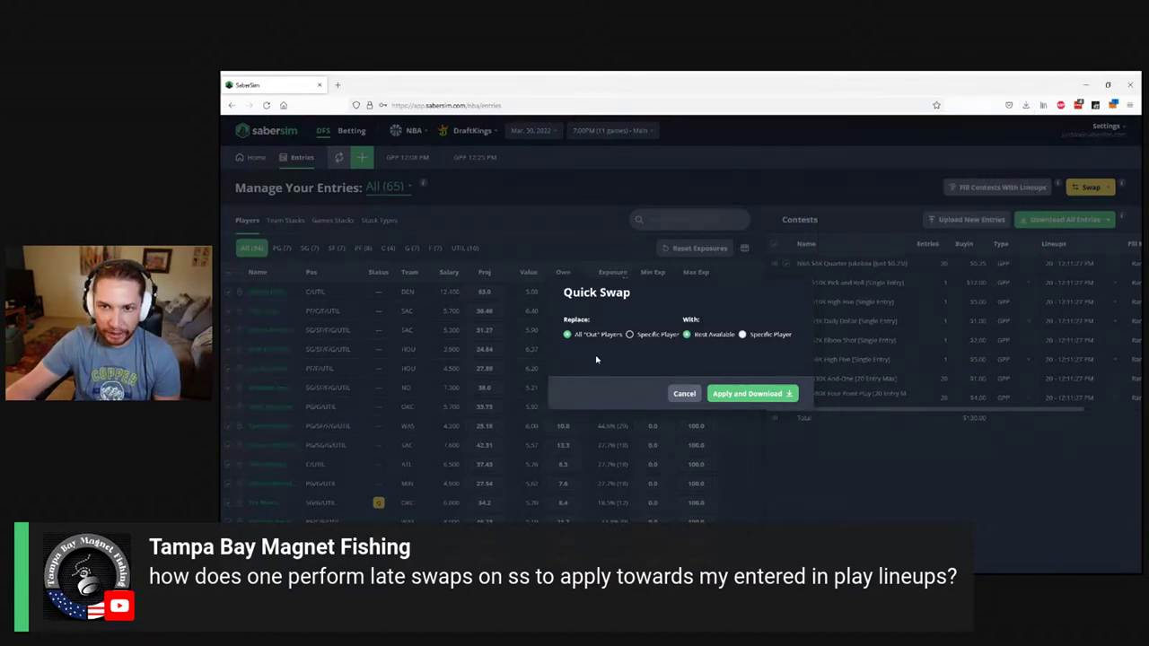
click(685, 393)
- Run a Late Swap of the 20 lineups with GPP style, a 20-max entry limit and 10,001 - 50,000 entrants
click(1088, 187)
click(1097, 224)
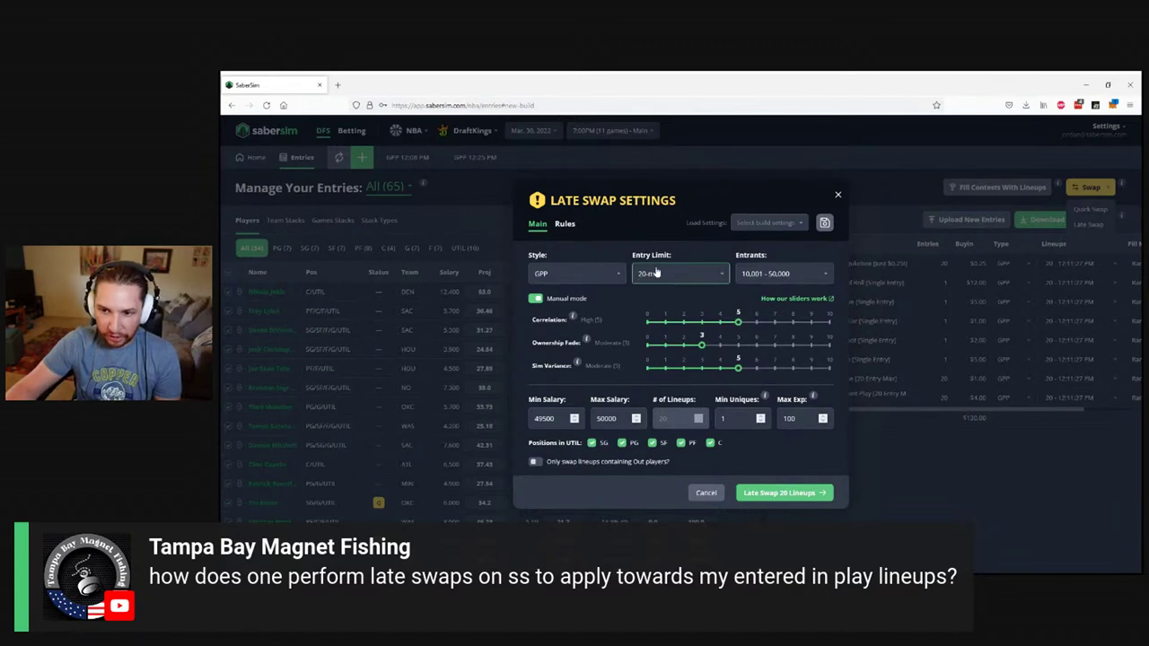
click(656, 273)
click(661, 357)
click(685, 274)
click(685, 274)
click(665, 333)
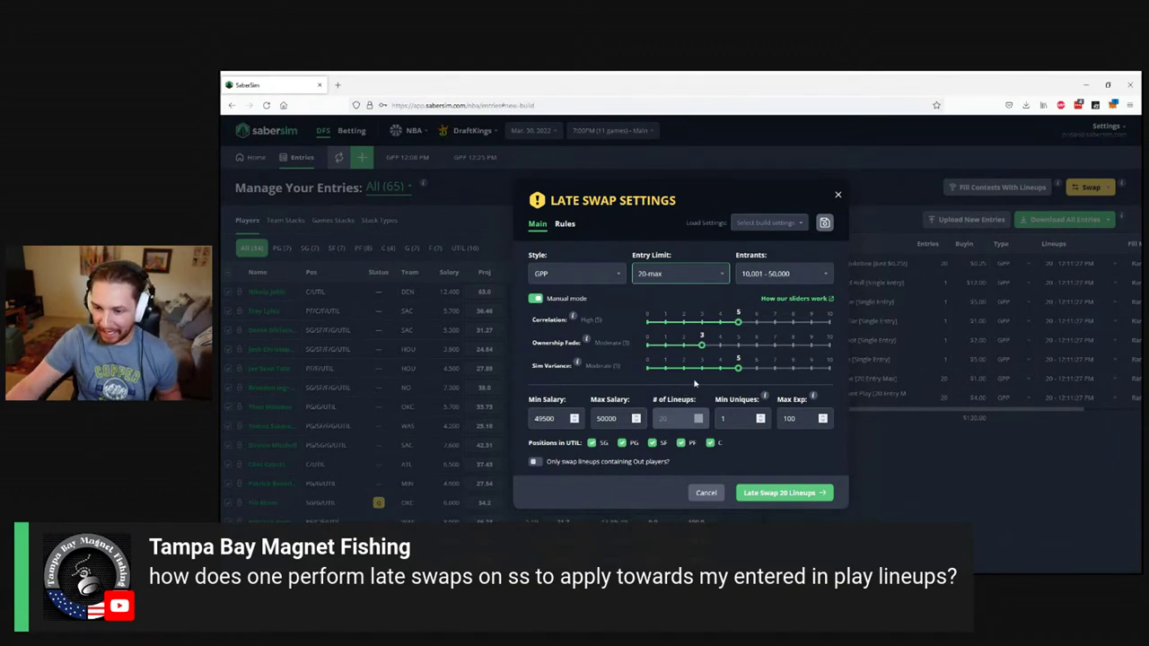
click(786, 494)
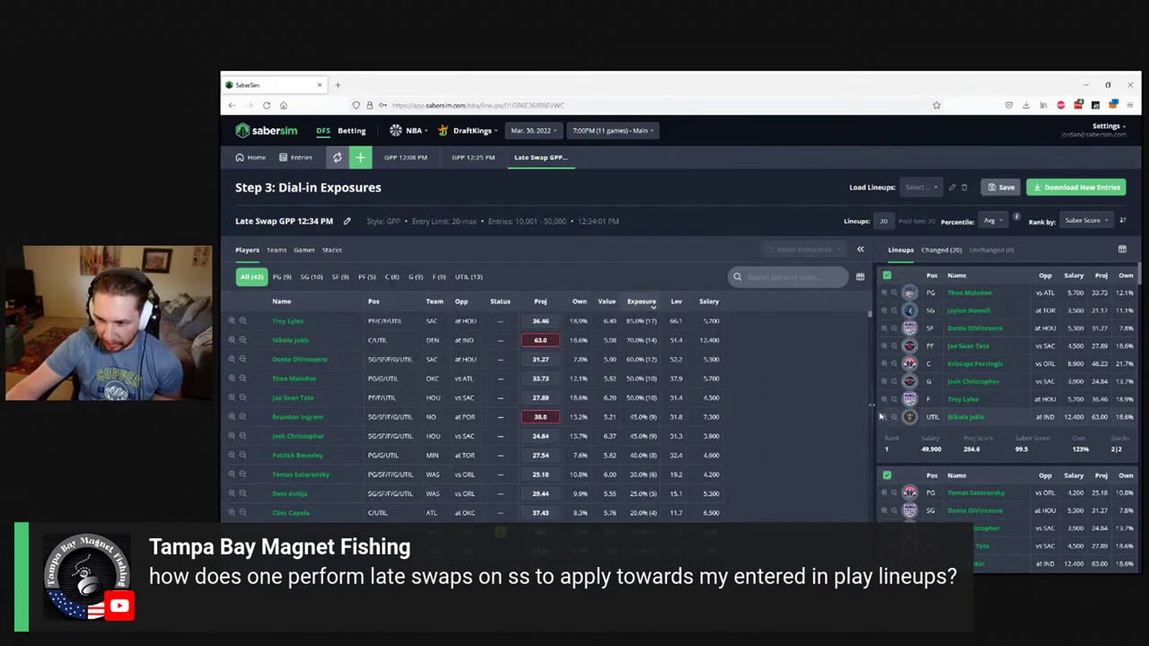
- Widen the lineups list to show only the changed lineups, and download the new entries
drag(871, 406, 796, 411)
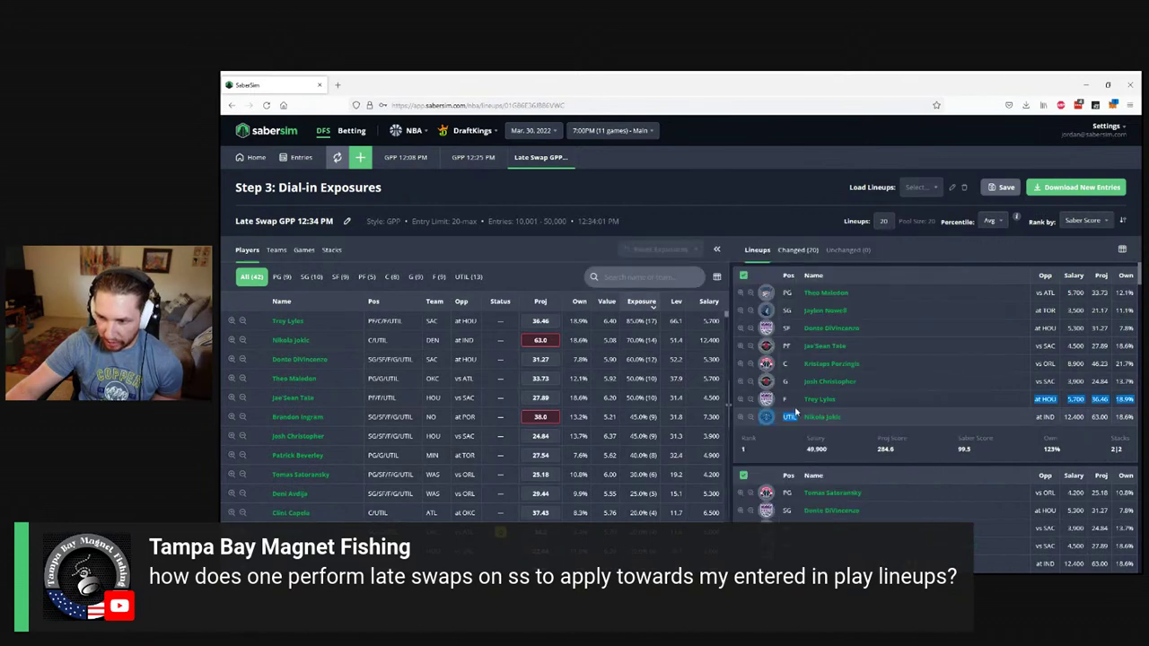
click(798, 250)
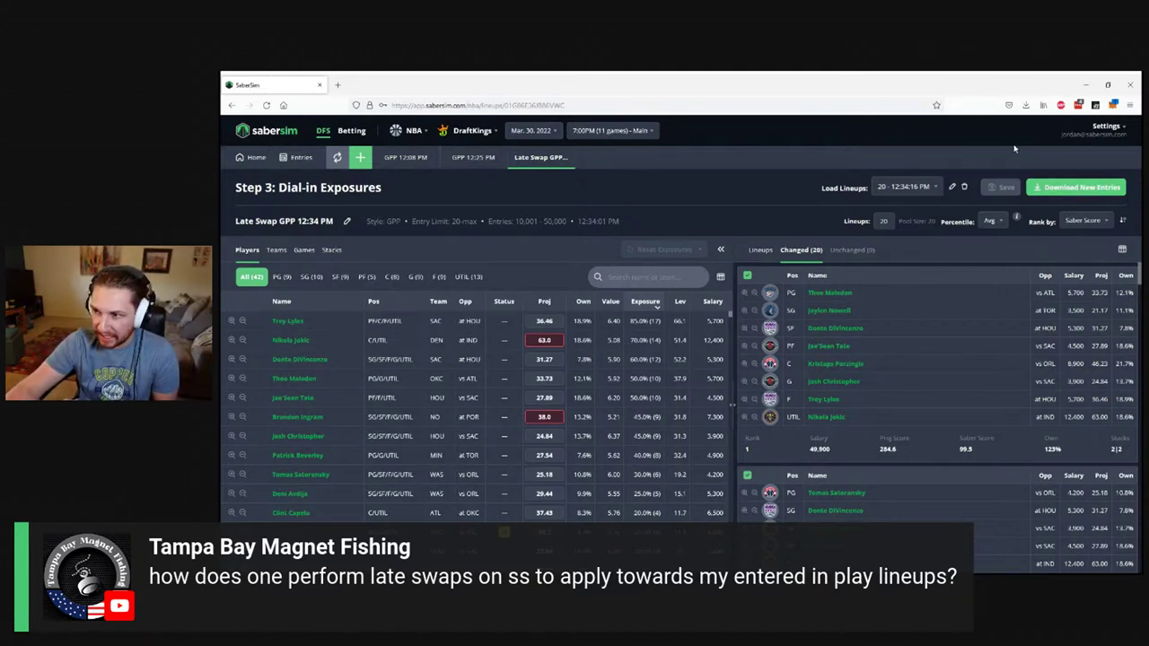
click(1075, 187)
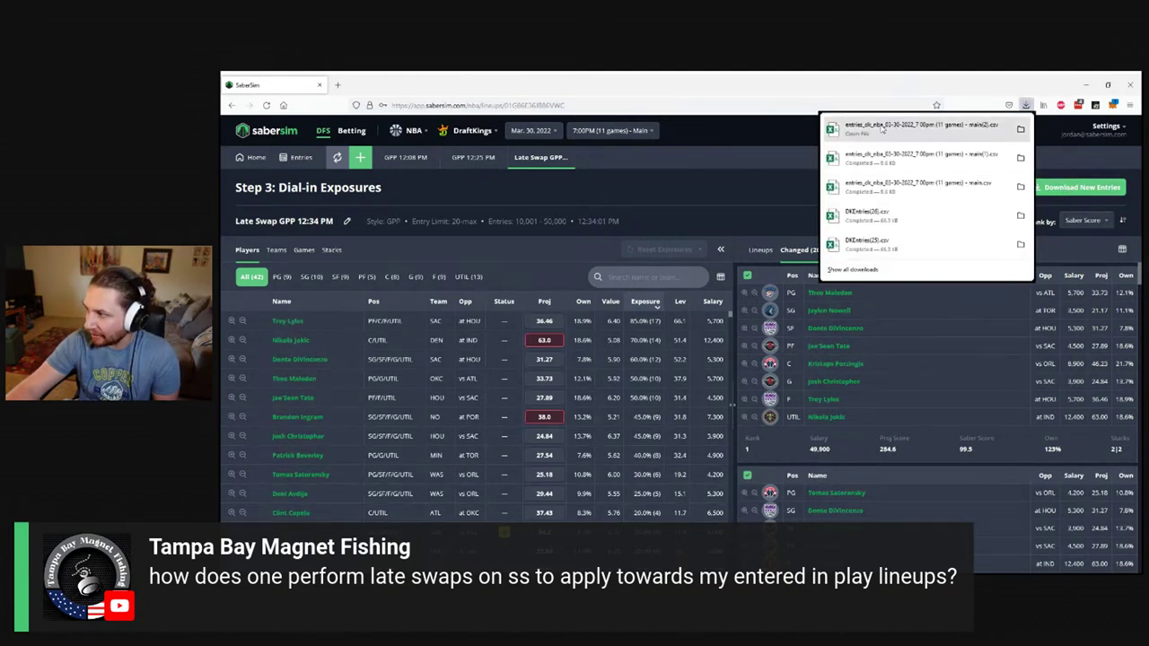
click(738, 196)
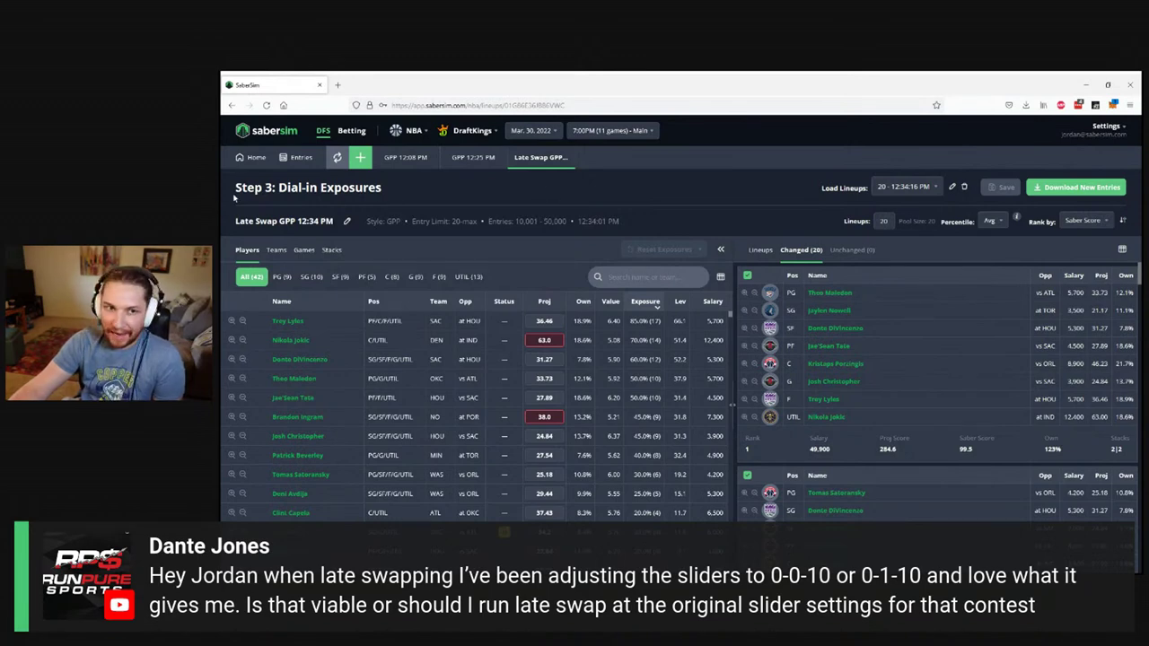
- Return to the entries and examine Trey Lyles' fantasy point distribution and player correlations
click(296, 160)
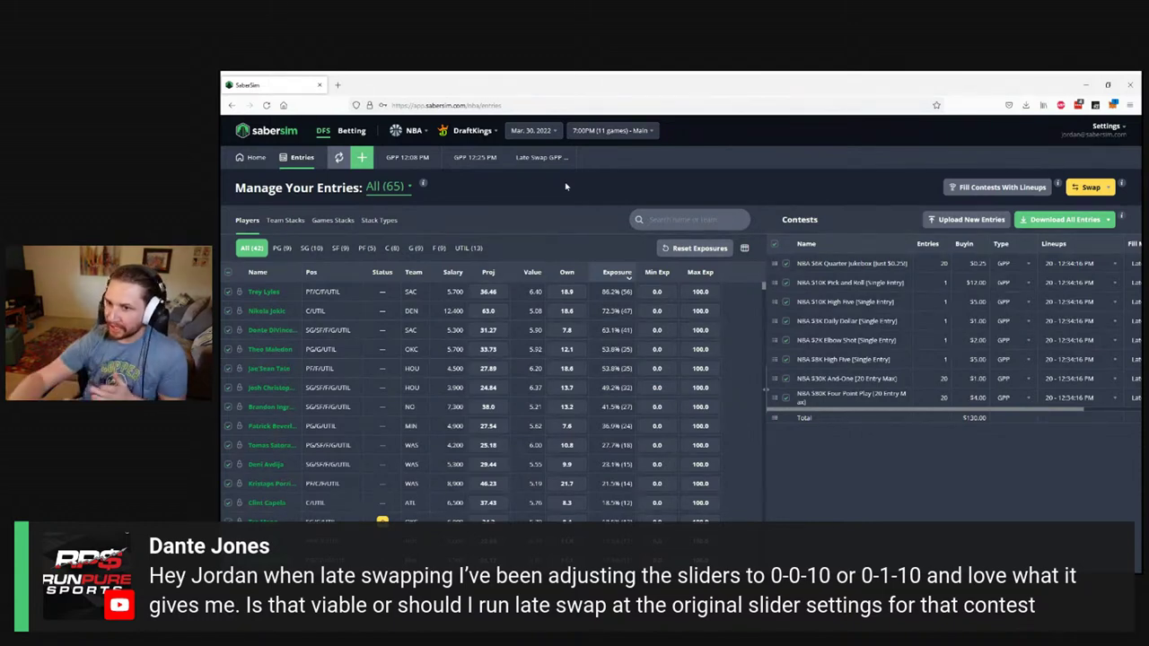
click(1089, 187)
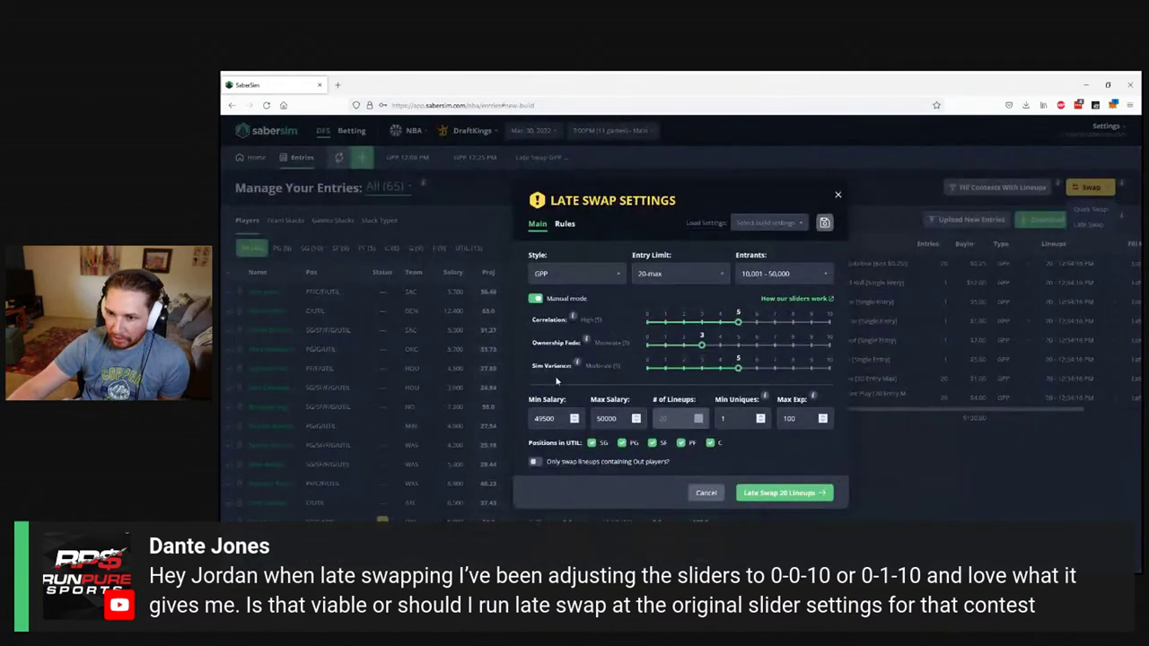
click(260, 297)
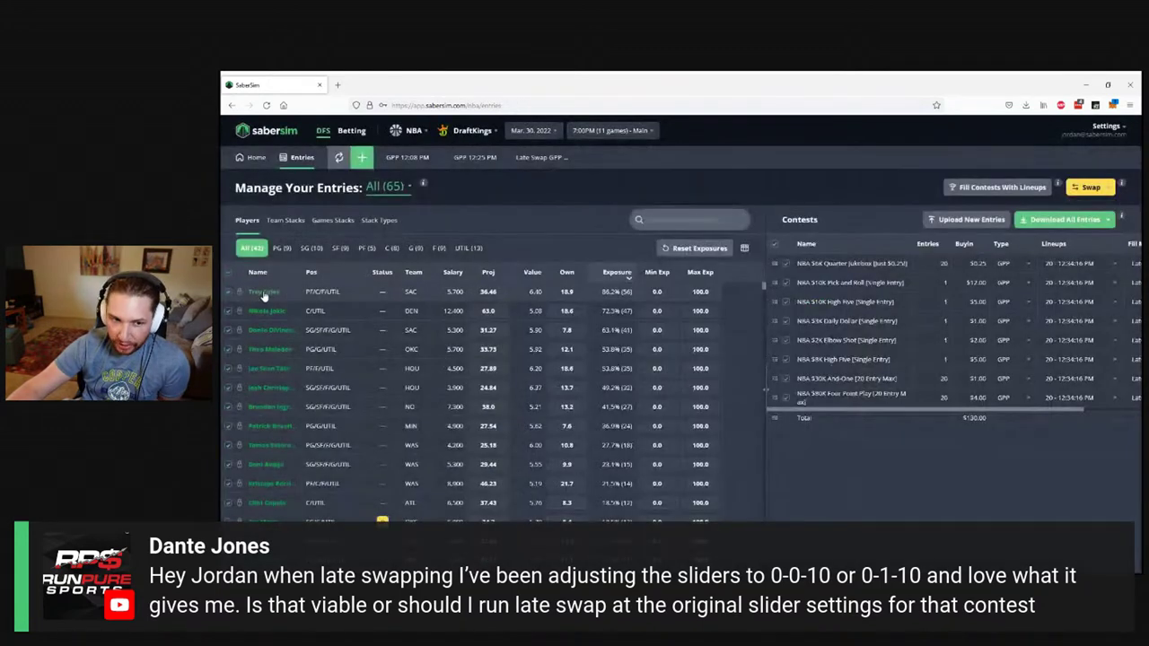
click(264, 294)
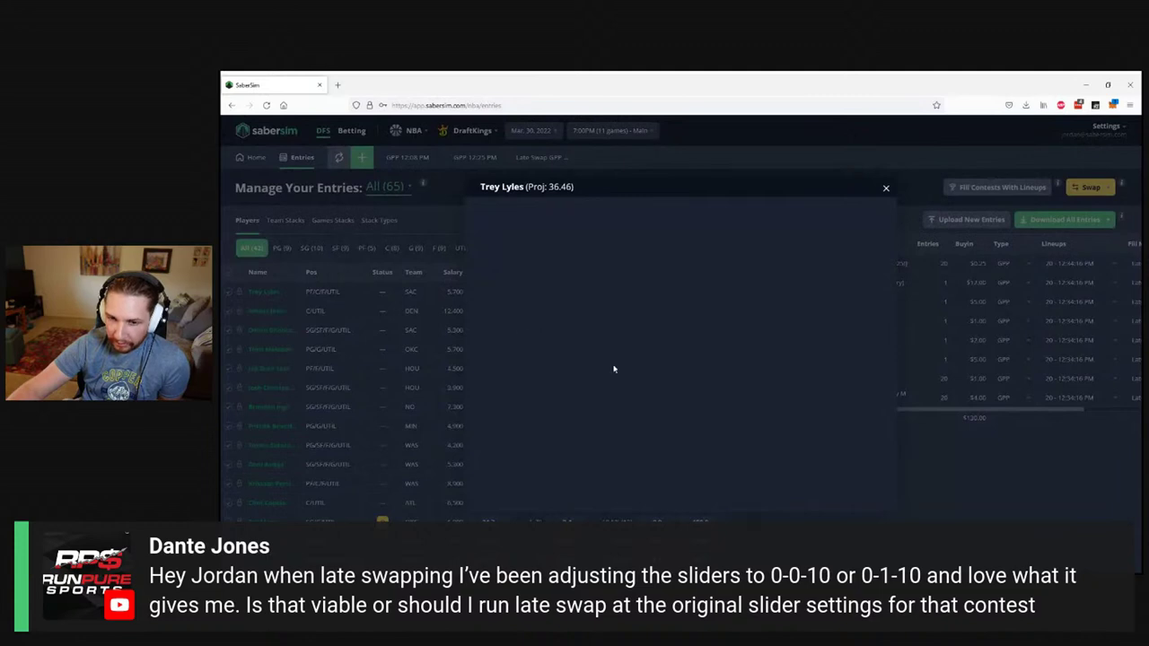
scroll(668, 405, down, 10)
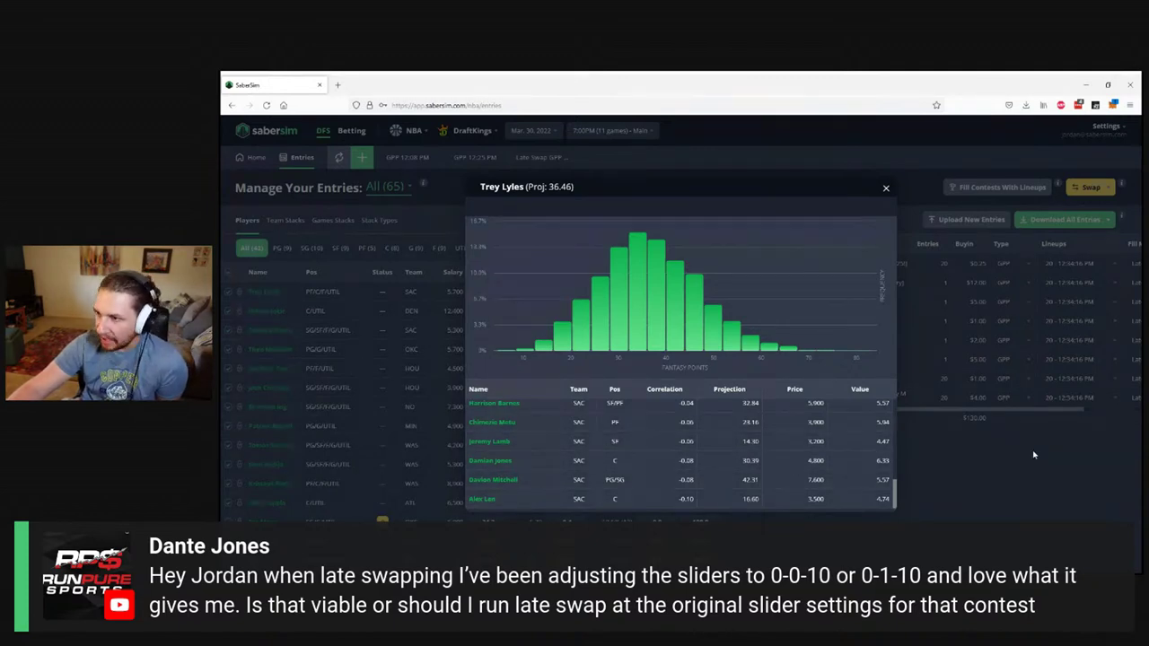
click(1100, 205)
- Set the Late Swap sliders to Correlation 0, Ownership Fade 1 and Sim Variance 10, and close the settings without swapping
click(1091, 187)
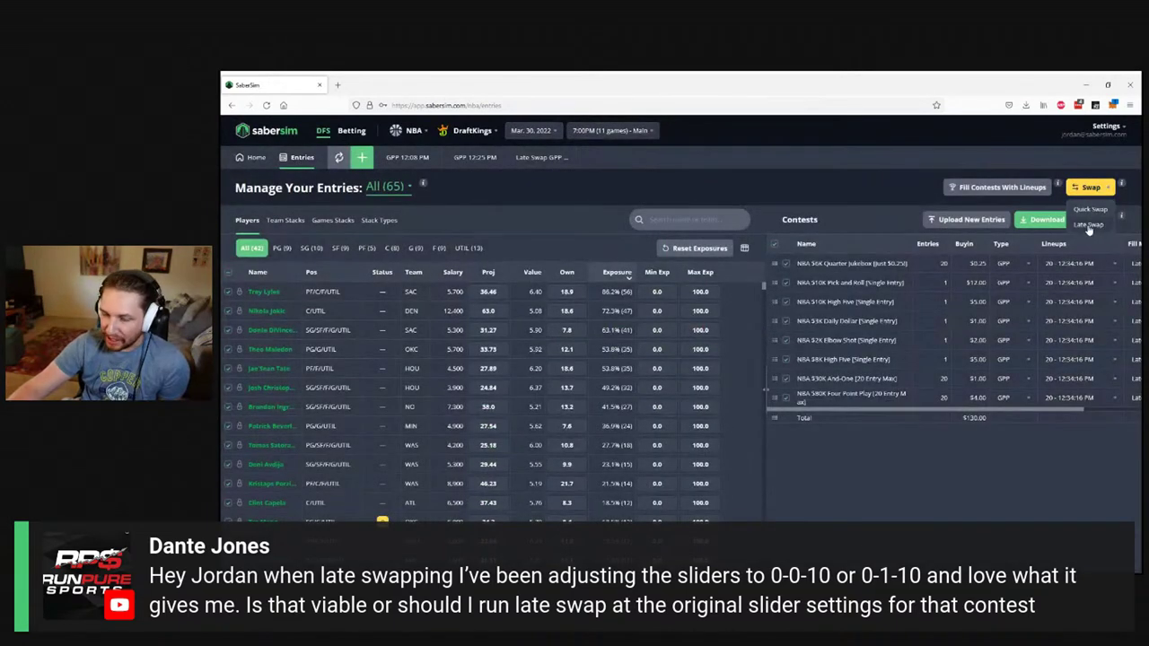
click(1089, 225)
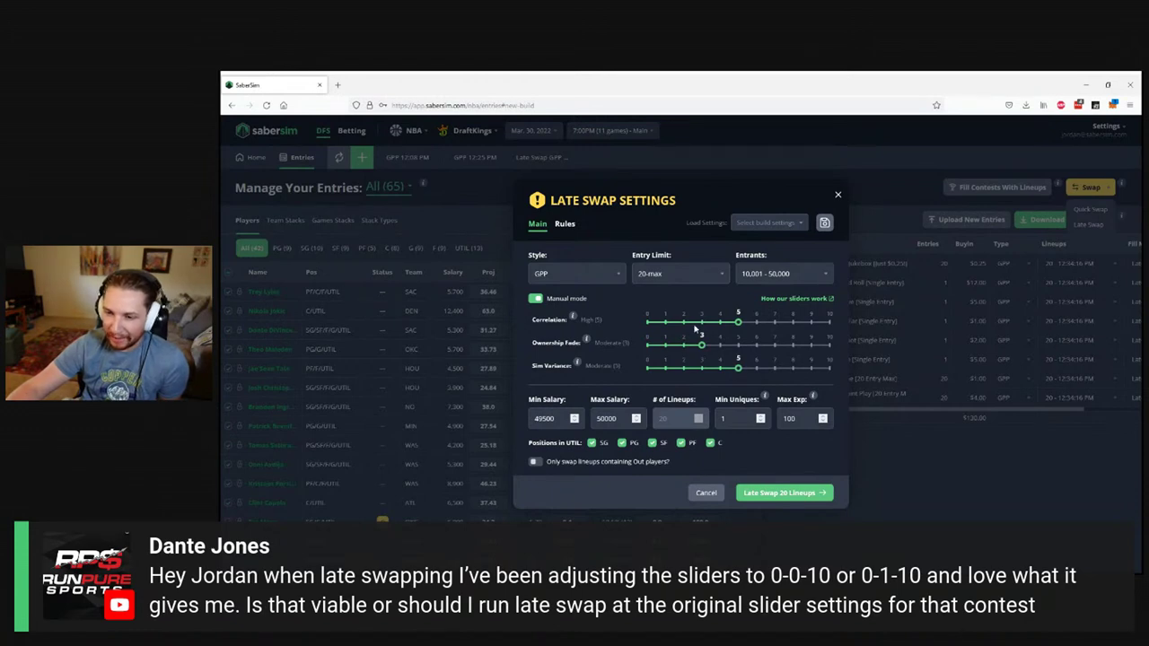
click(647, 322)
click(665, 344)
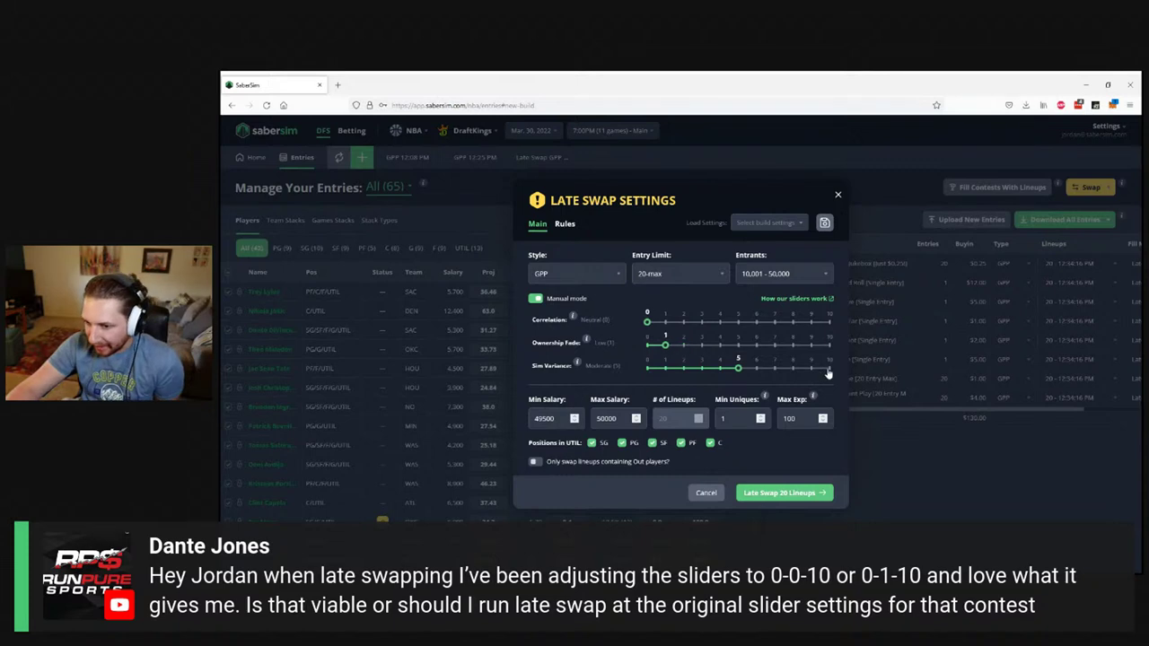
click(829, 368)
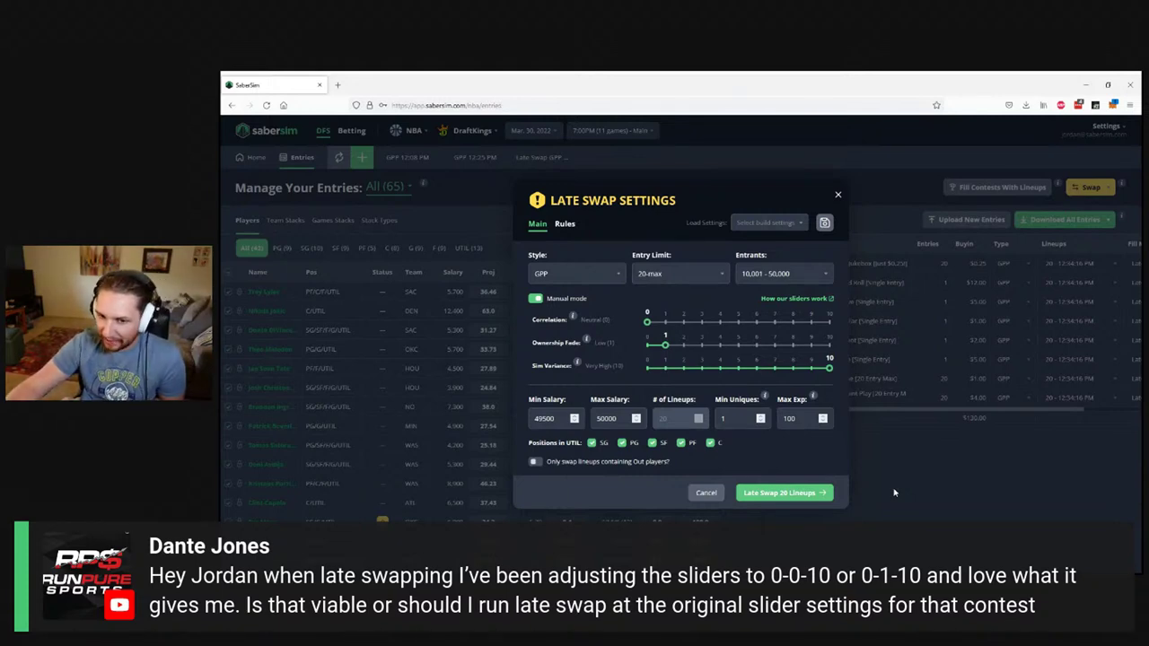
click(894, 492)
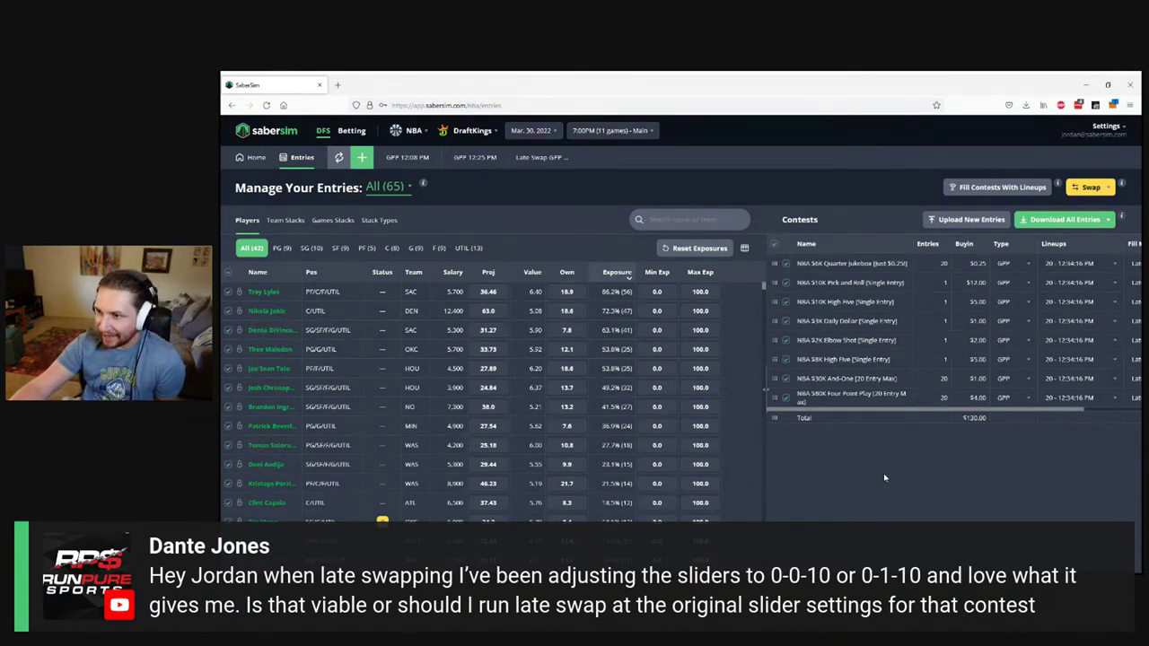
- Change the Late Swap entry limit to 3-max and close the settings without swapping
click(1091, 187)
click(1097, 230)
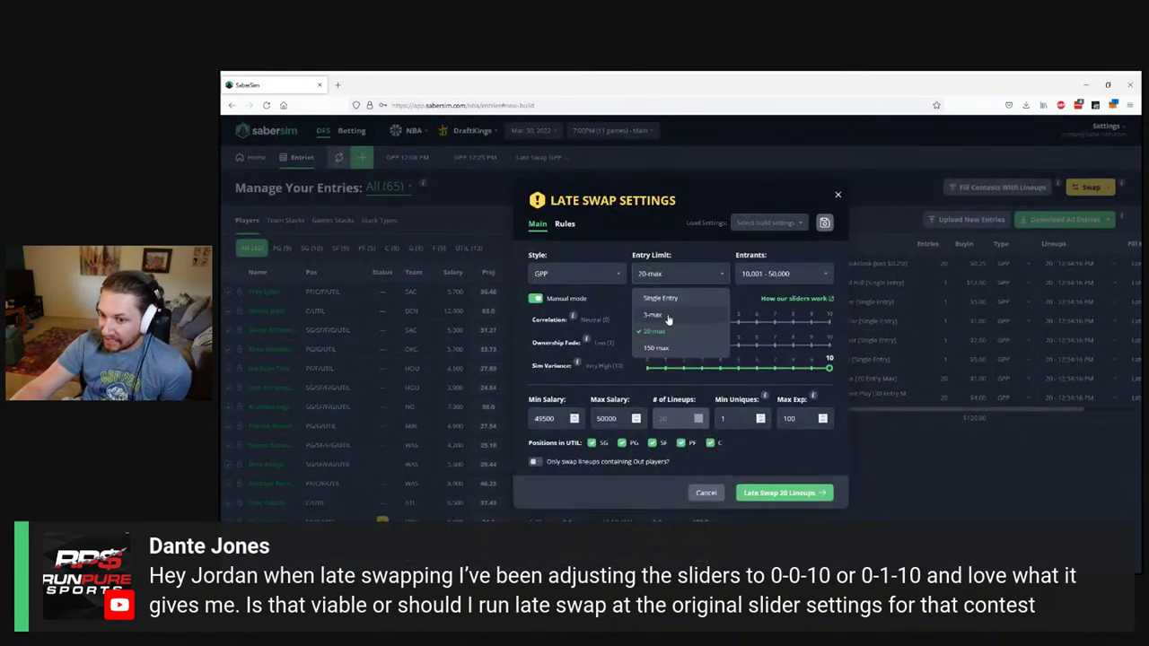
click(662, 315)
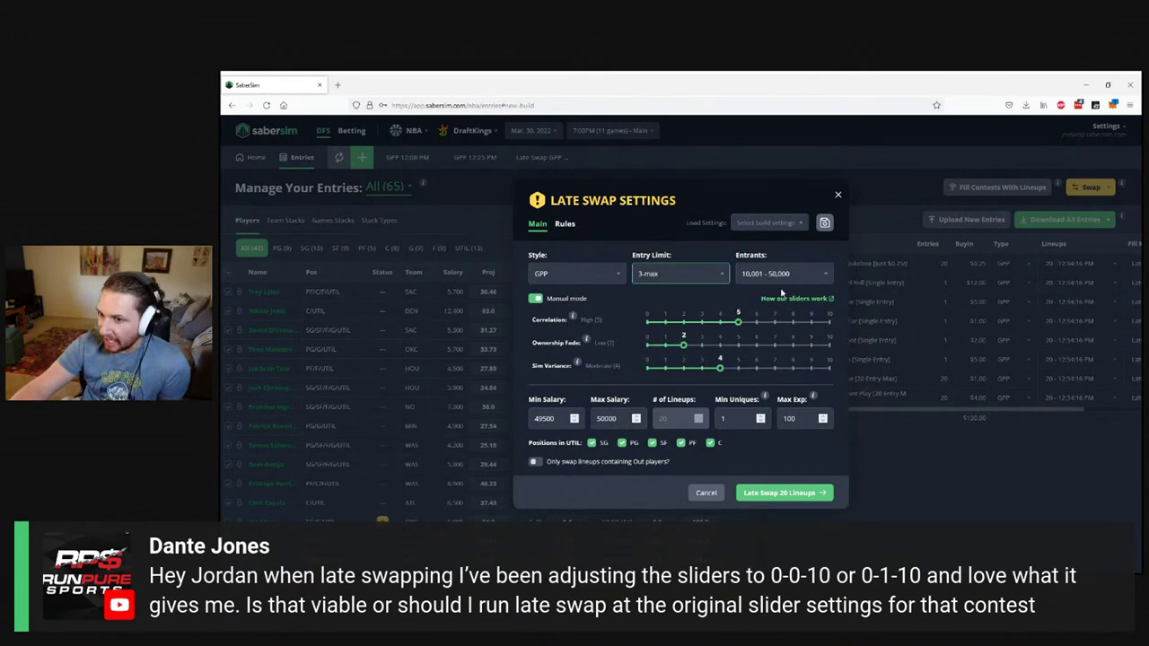
click(836, 195)
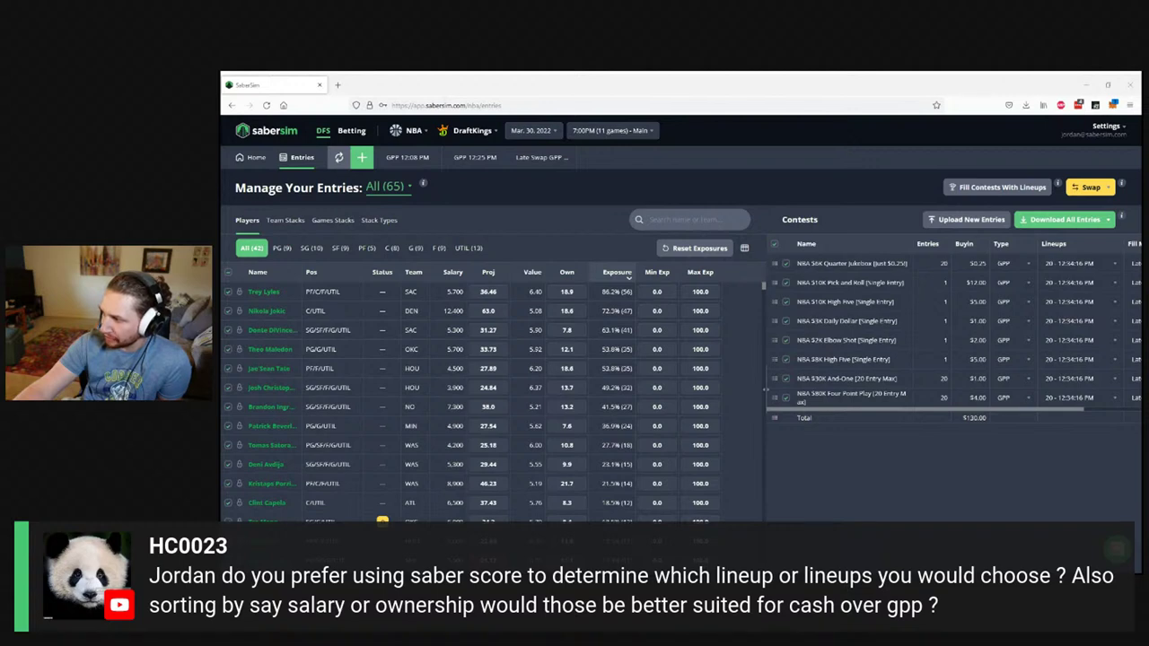
- In the GPP 12:25 PM build, set the number of lineups to 20 and Trey Lyles' maximum exposure to 40
click(475, 157)
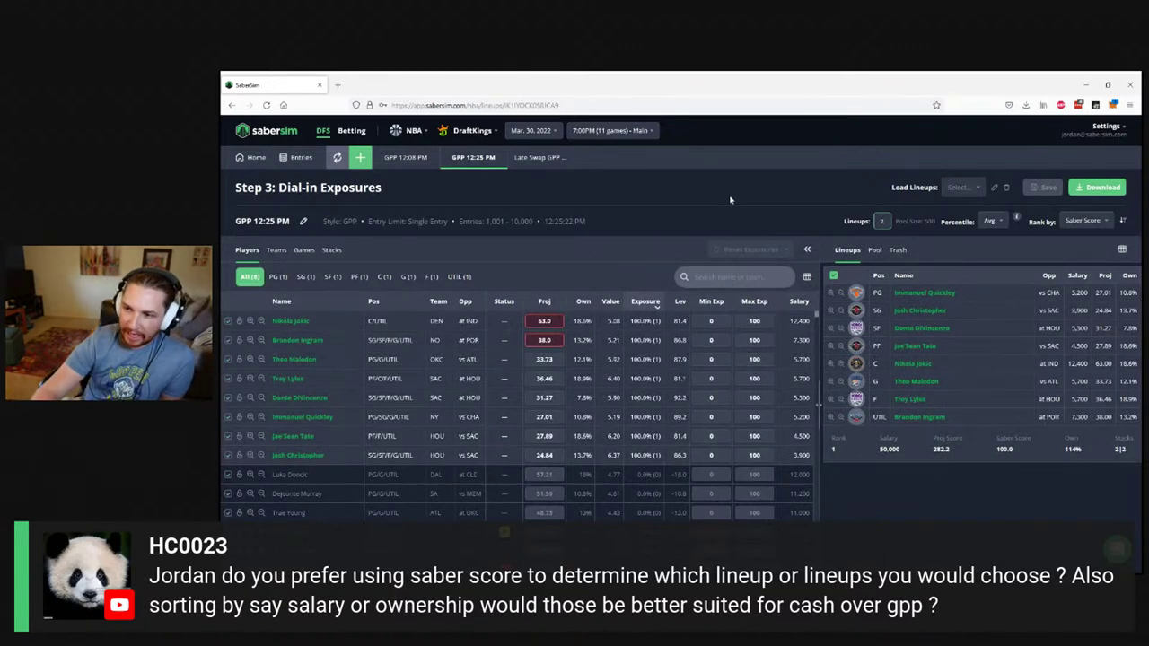
text(0)
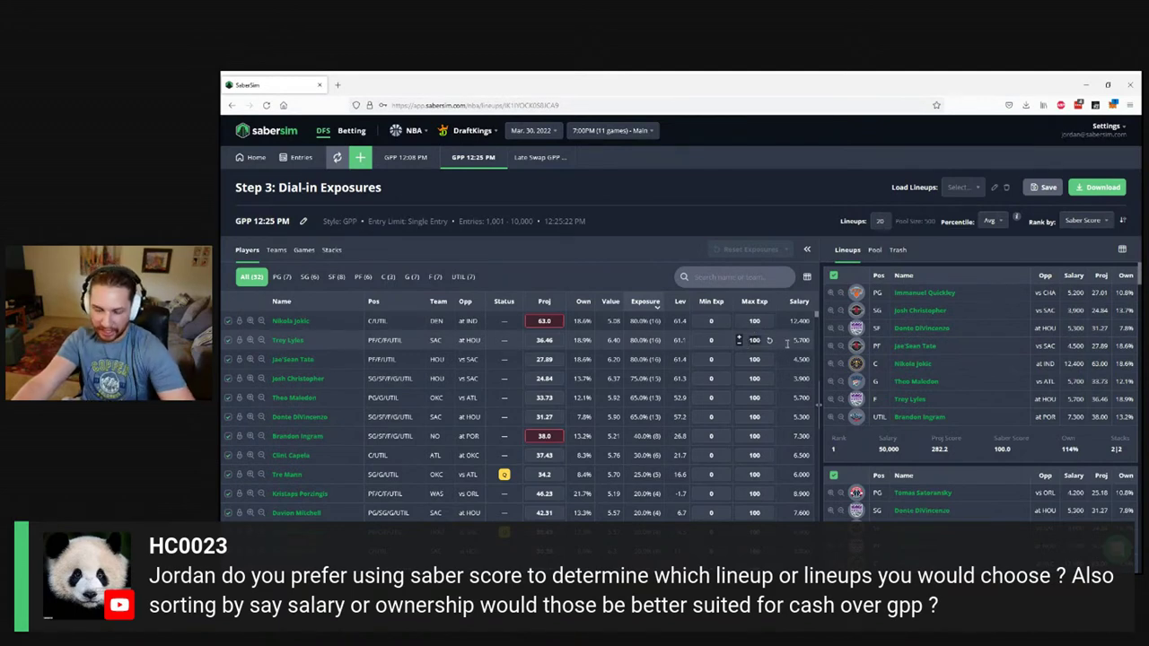
text(40)
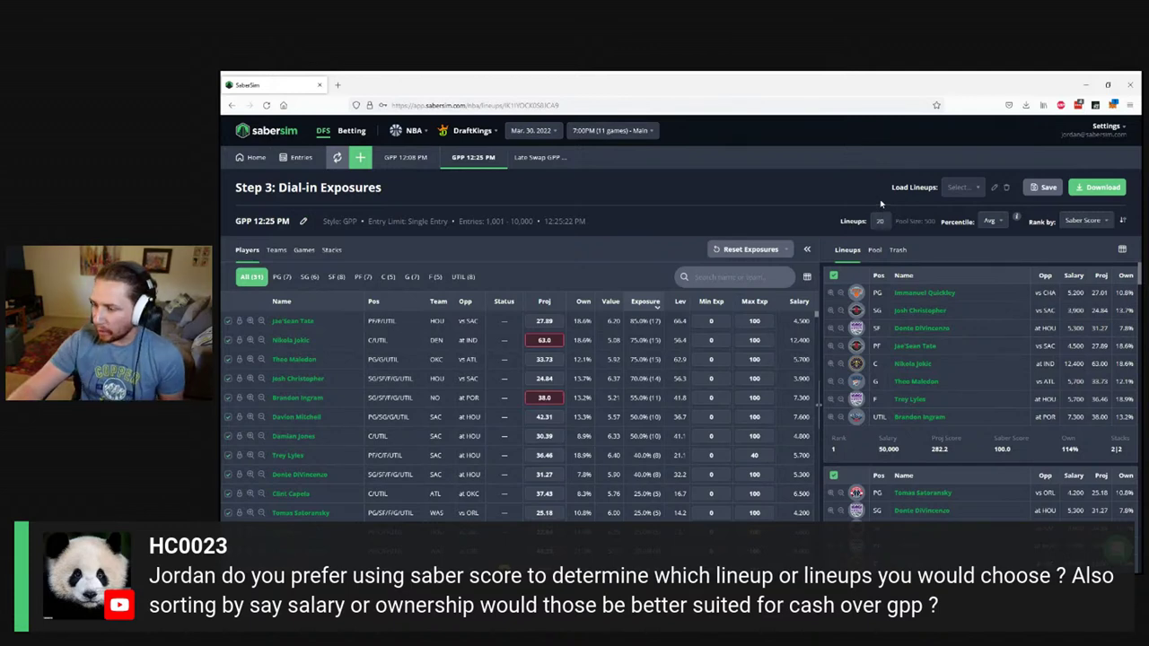
- Review the available ranking criteria for the lineups, leaving Saber Score selected
click(1089, 222)
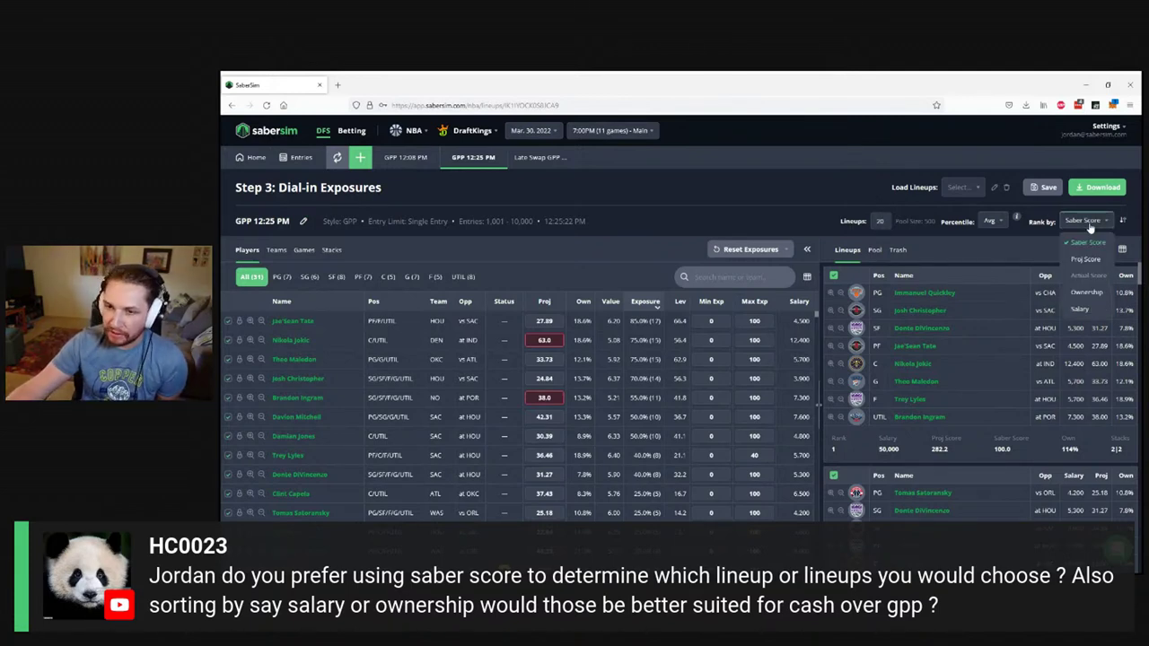
click(1078, 221)
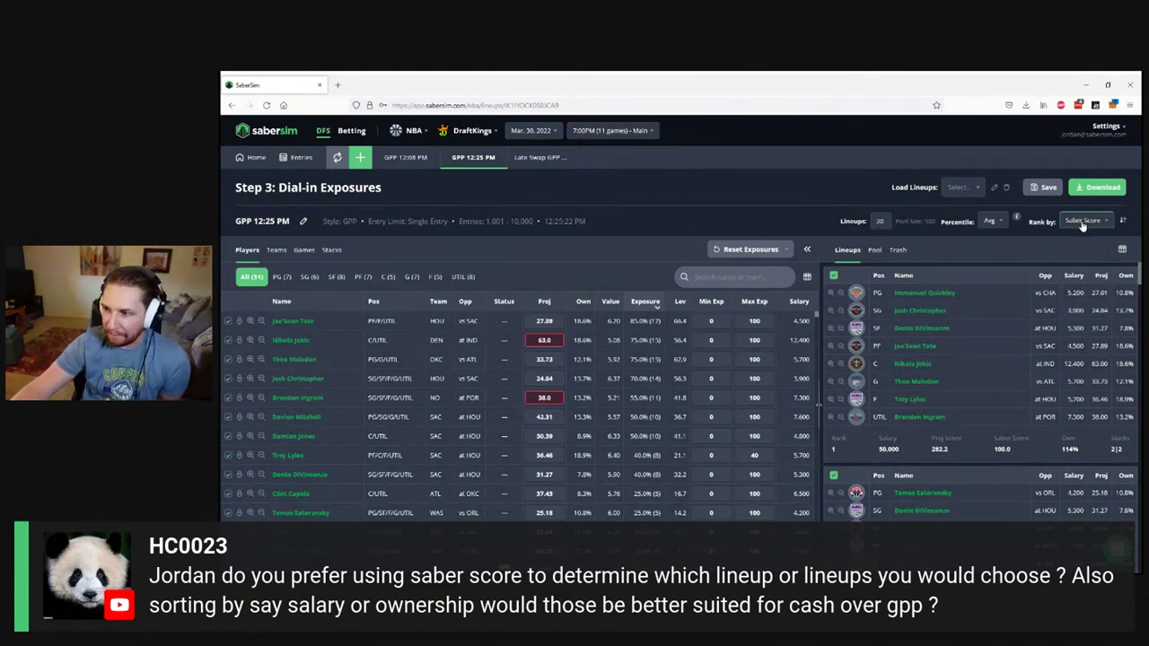
click(1082, 225)
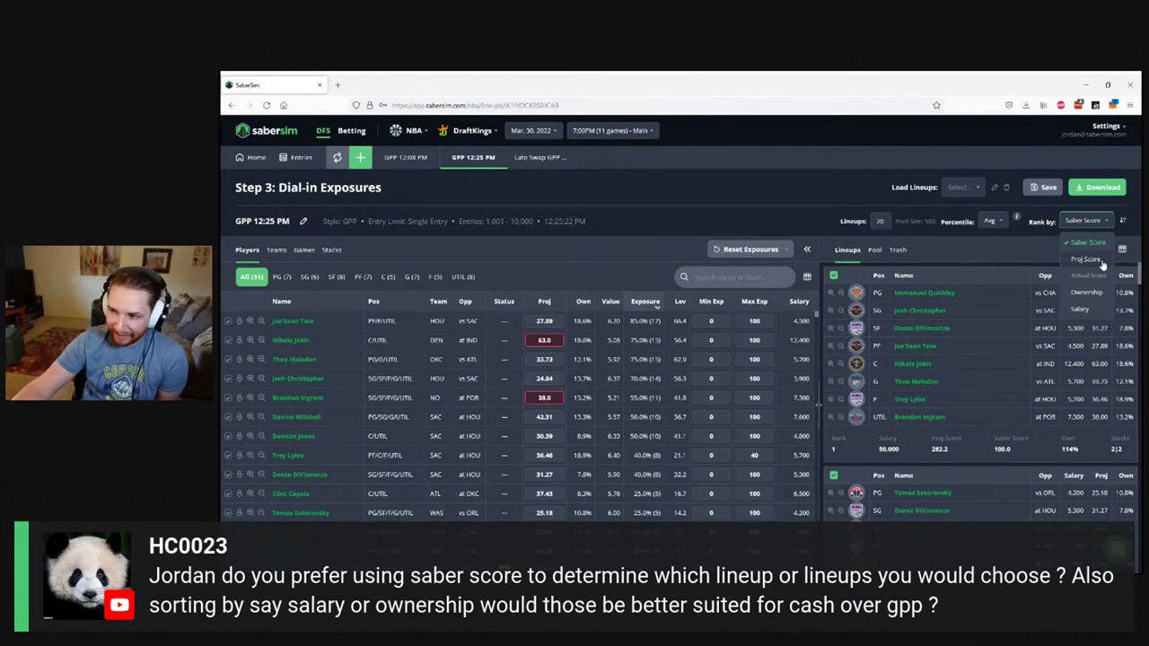
click(816, 202)
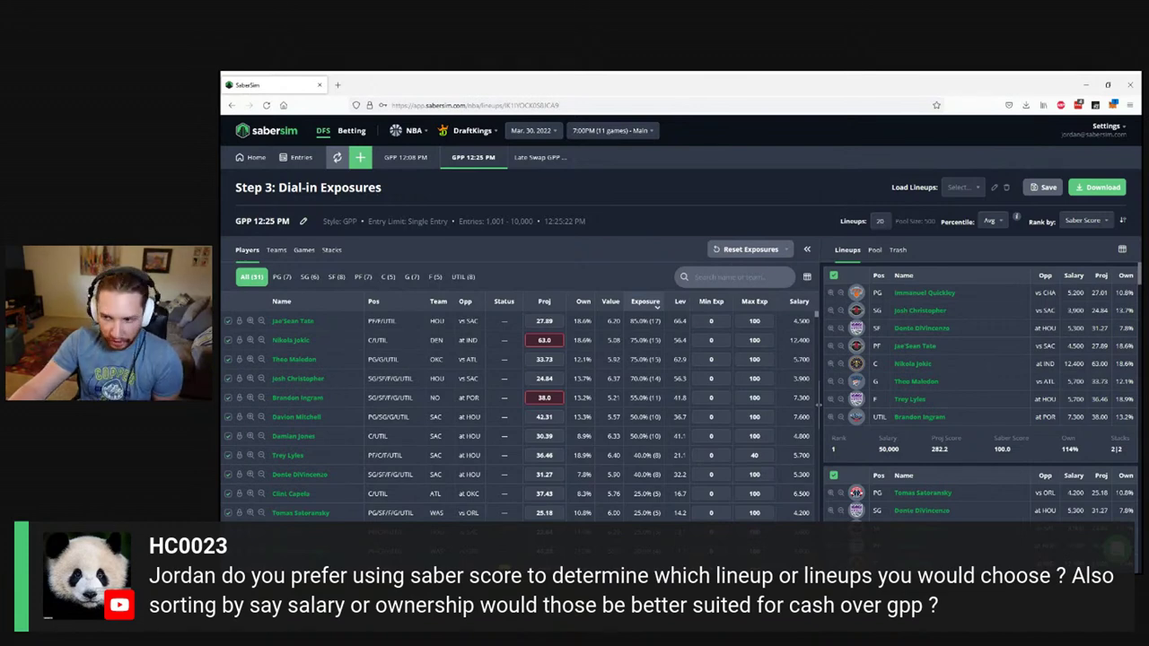
click(1074, 226)
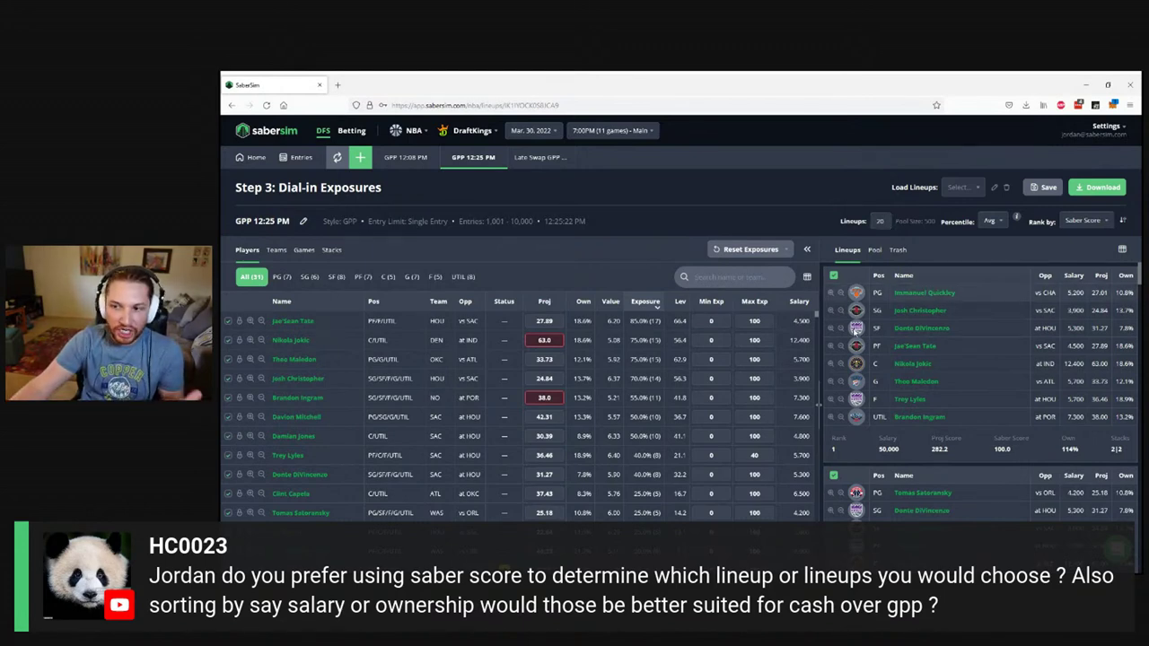
- Compare the ranking options offered for the GPP 12:25 PM lineups without changing the current ranking
mouse_move(939, 452)
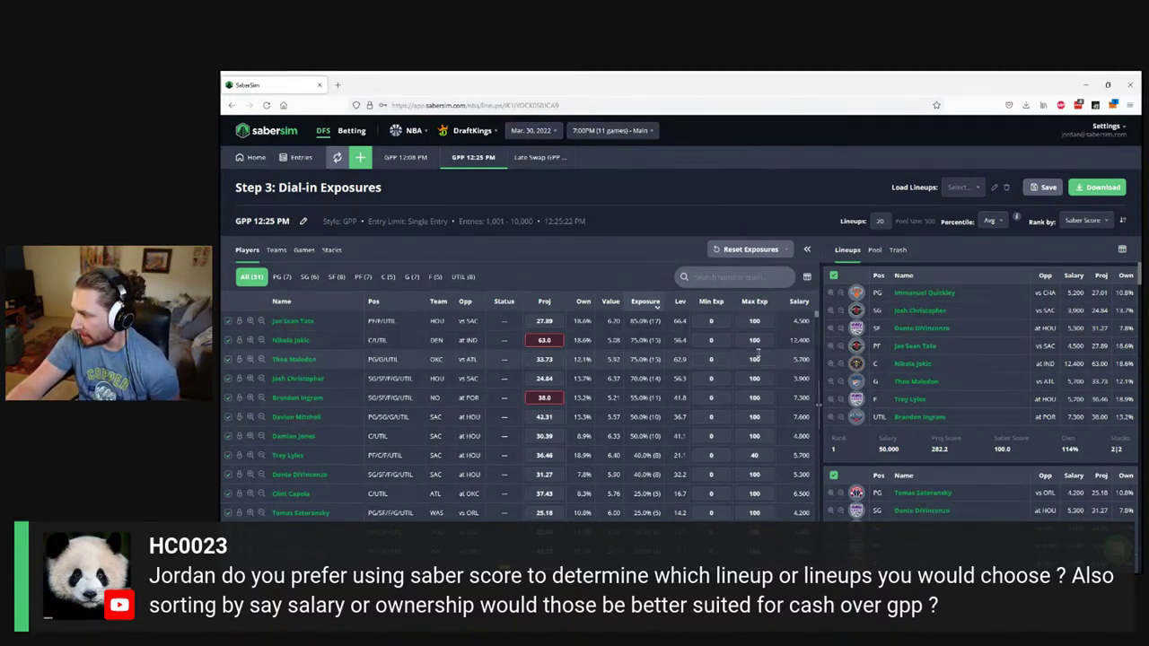
click(1088, 221)
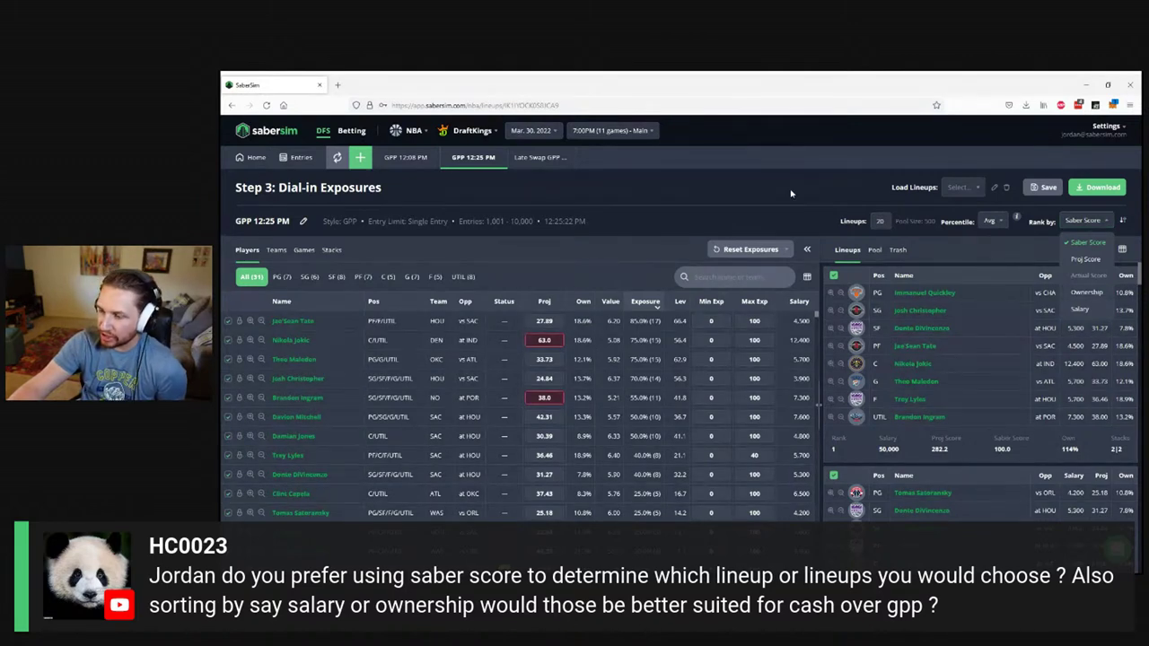
click(1087, 220)
click(1083, 220)
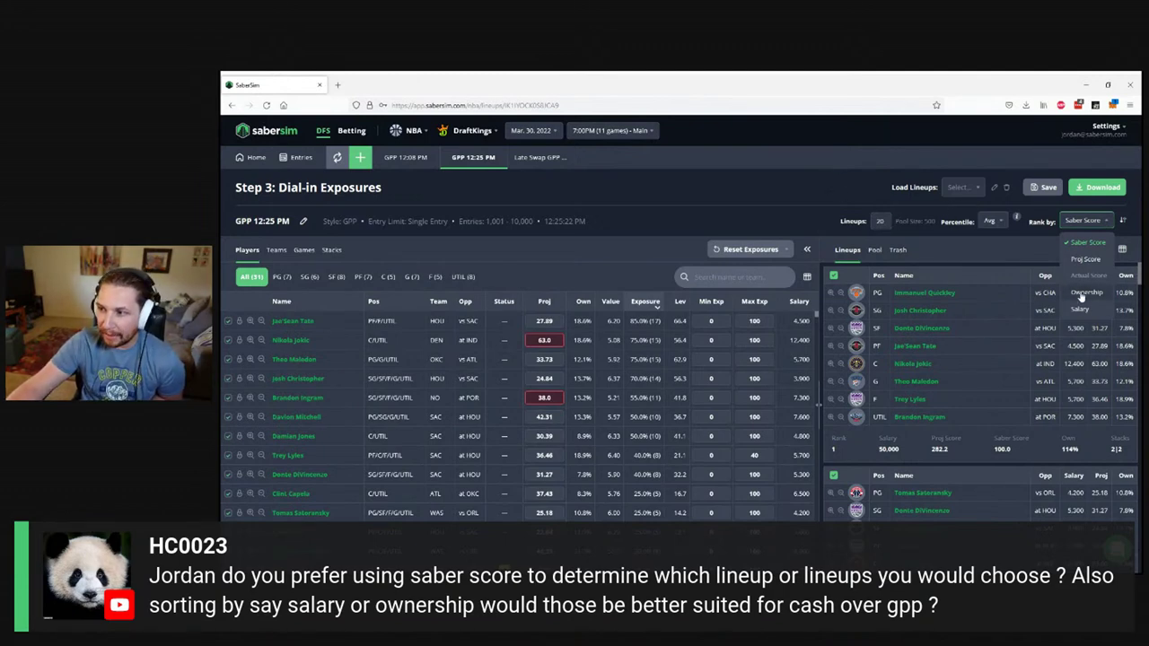
click(730, 200)
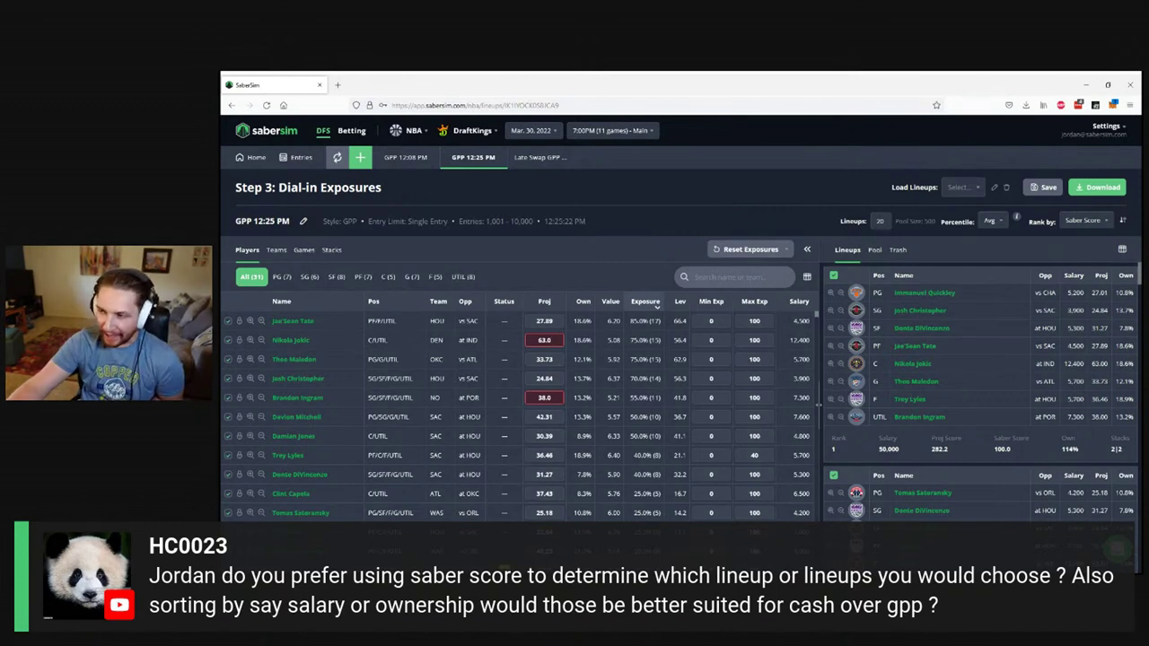
click(1084, 220)
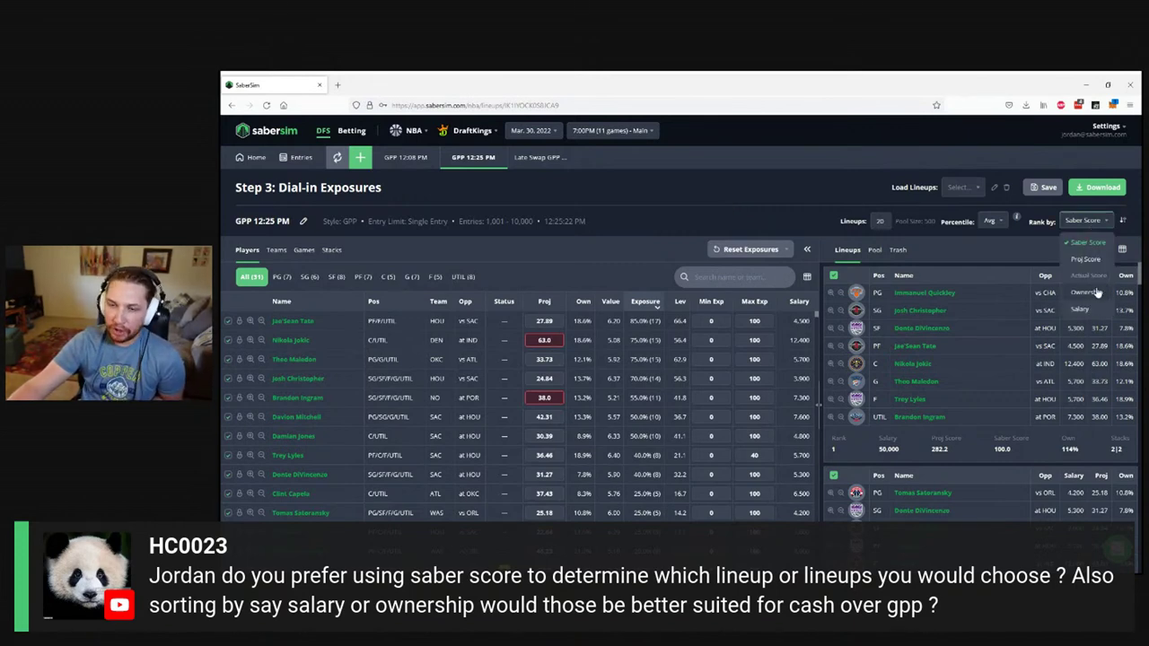
click(818, 189)
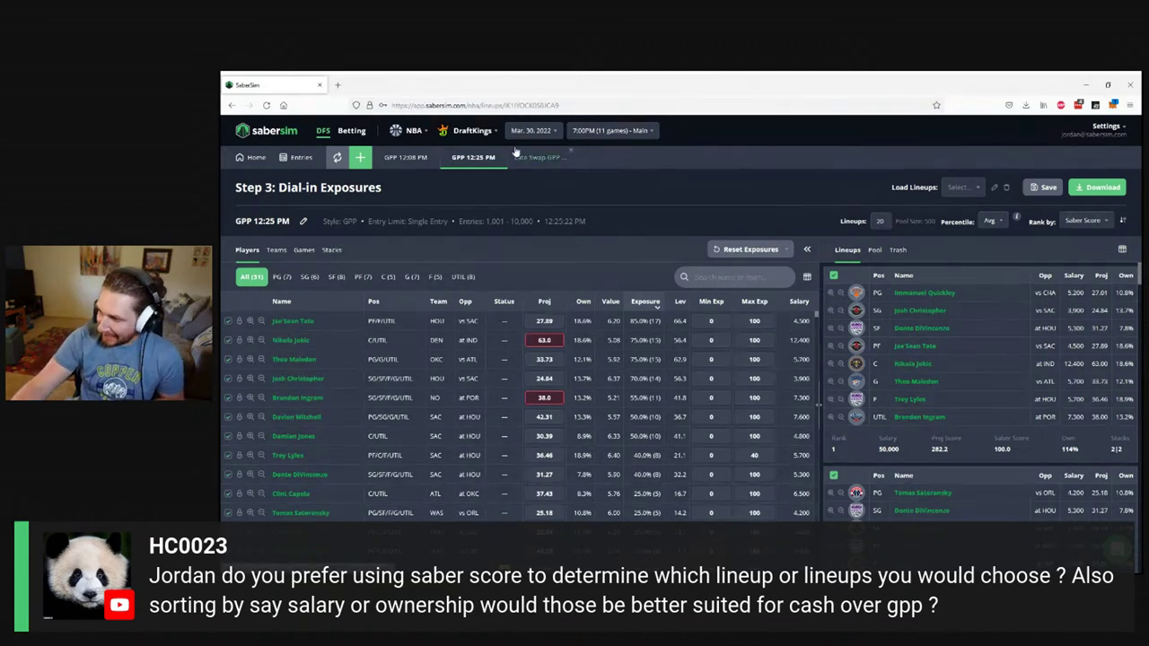
click(1087, 221)
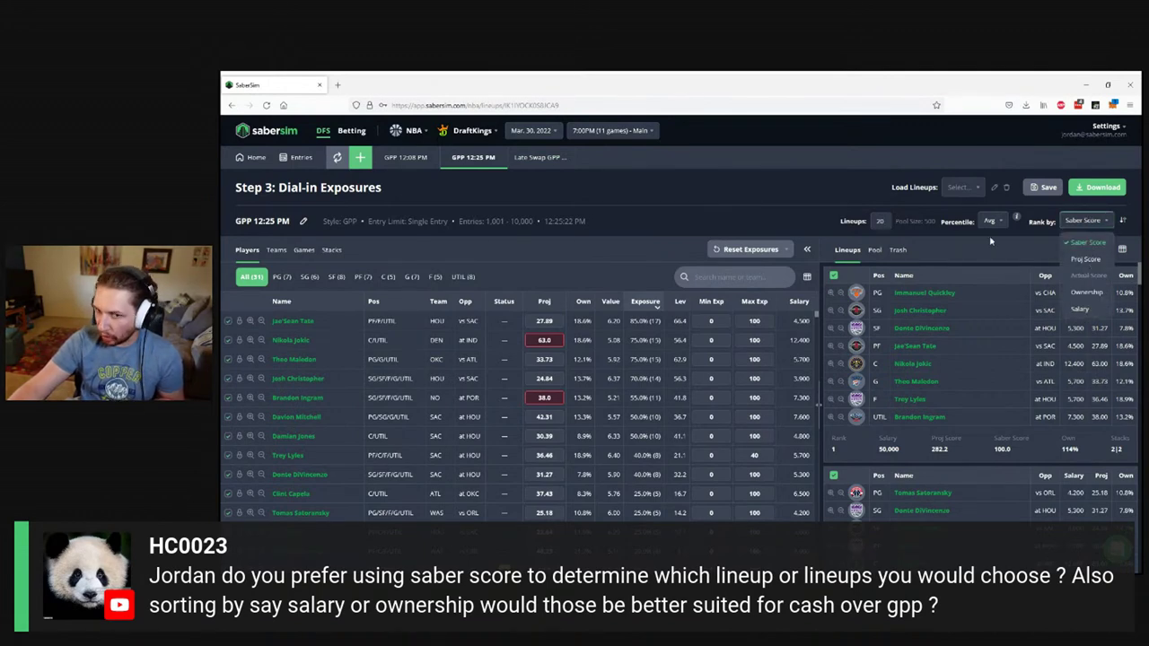
- Start a new lineup build with the Cash contest style and stop it before the full pool is built
click(360, 157)
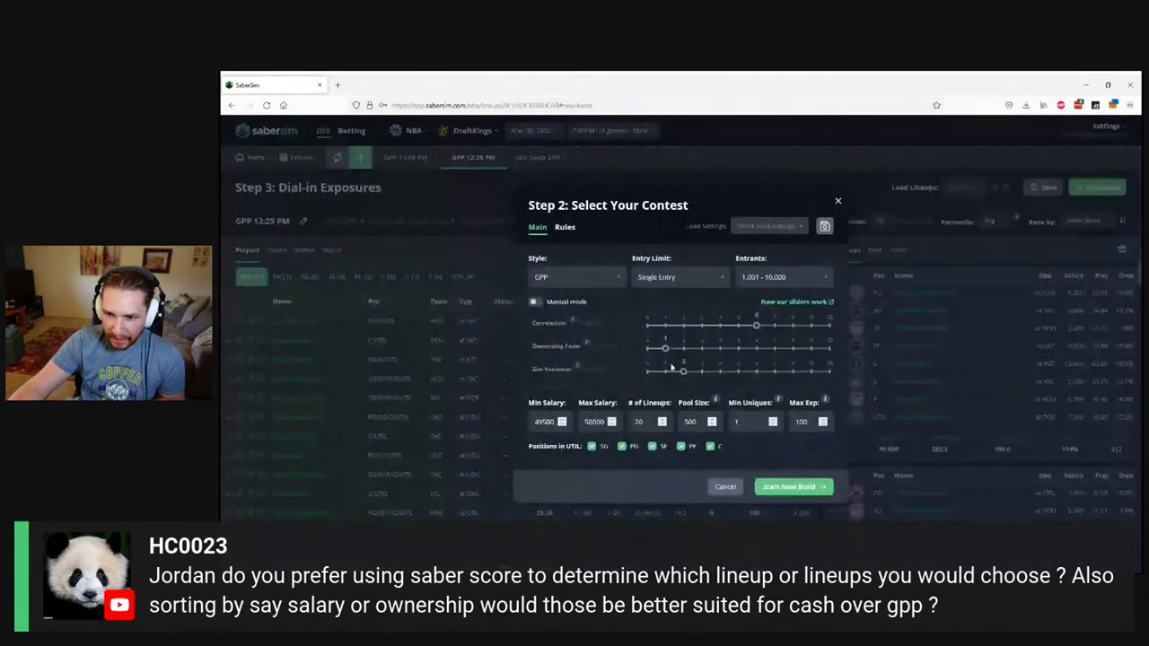
click(552, 280)
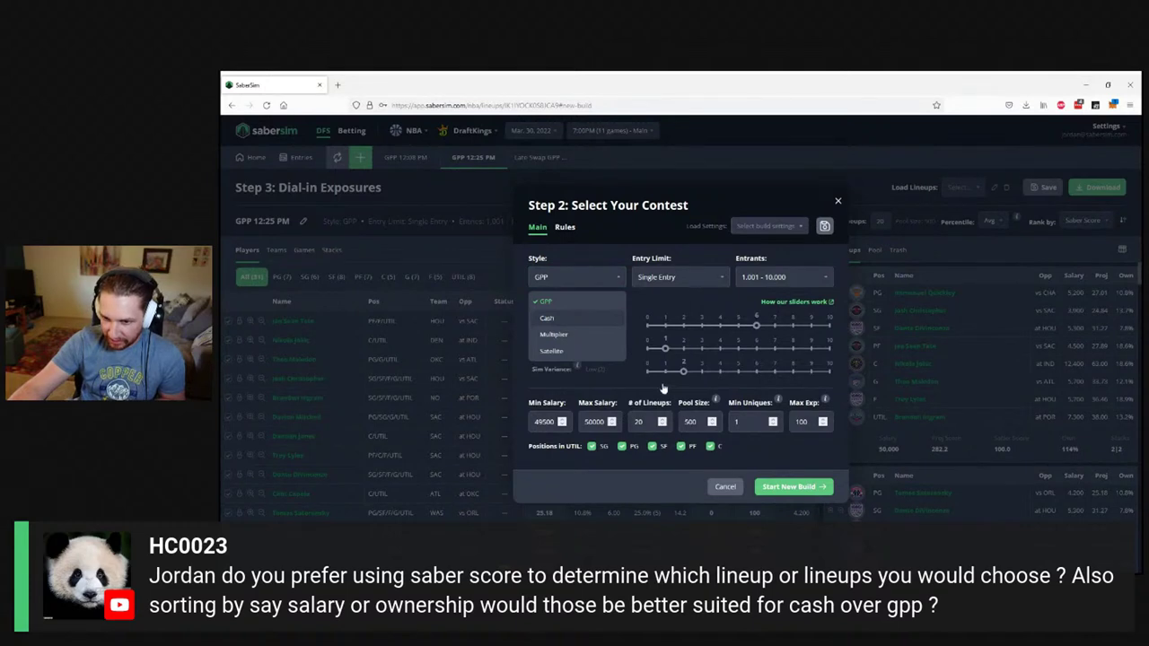
click(558, 319)
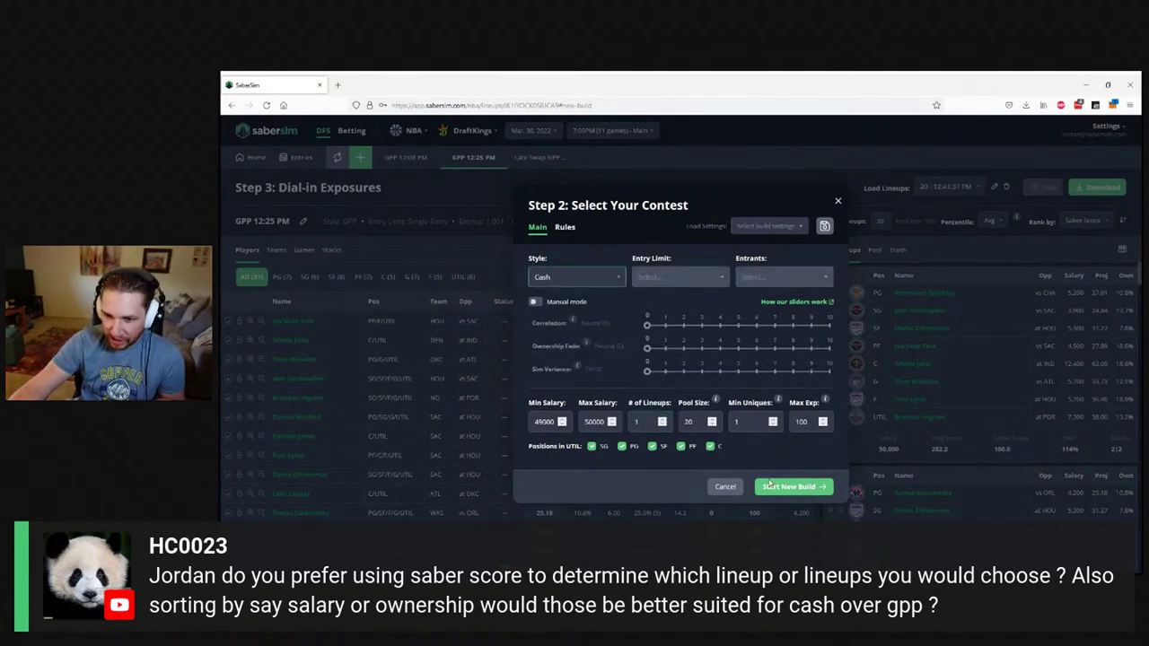
click(795, 489)
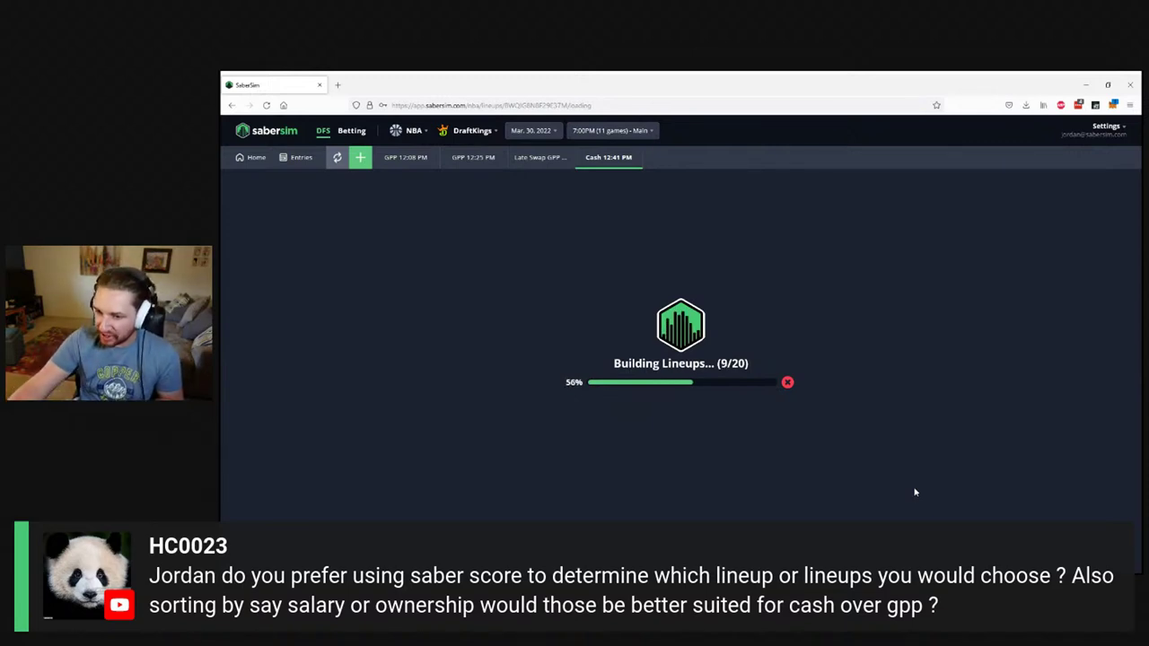
click(787, 384)
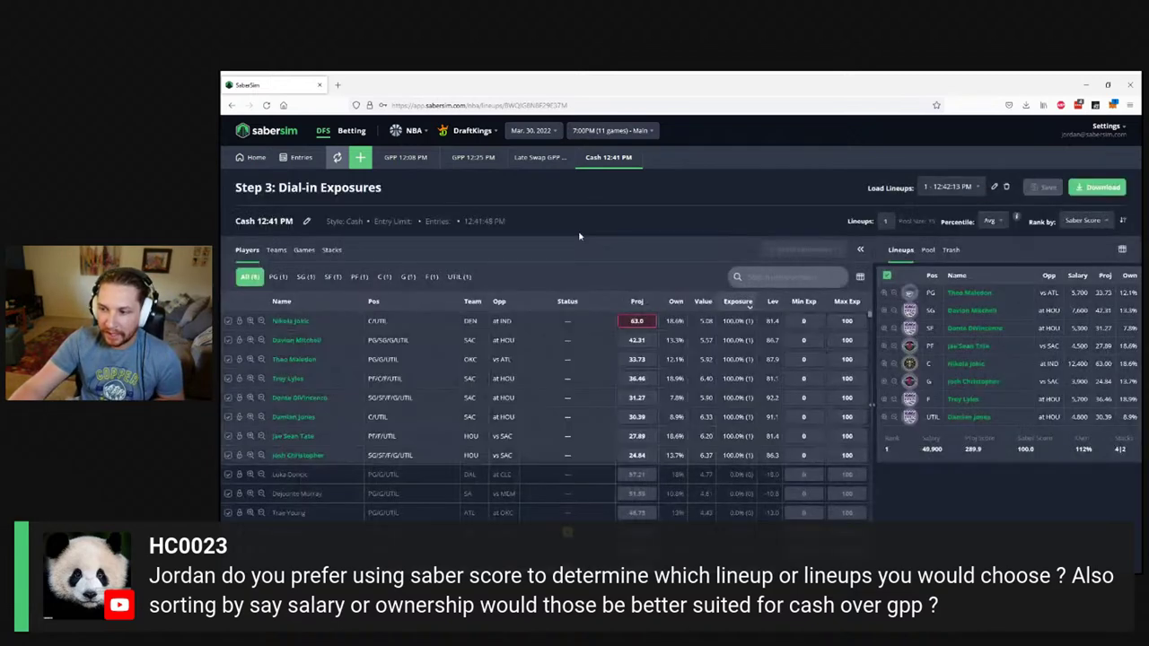
- Rank the Cash build's lineup by Proj Score, and switch the ranking back to Saber Score
click(1087, 220)
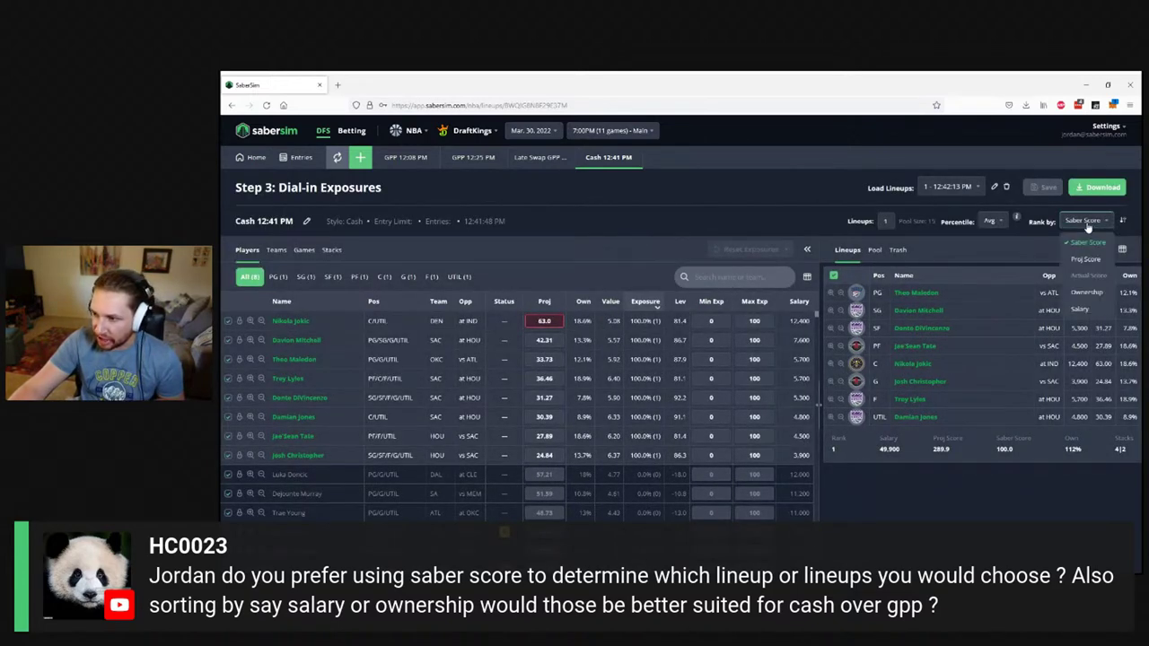
click(1085, 259)
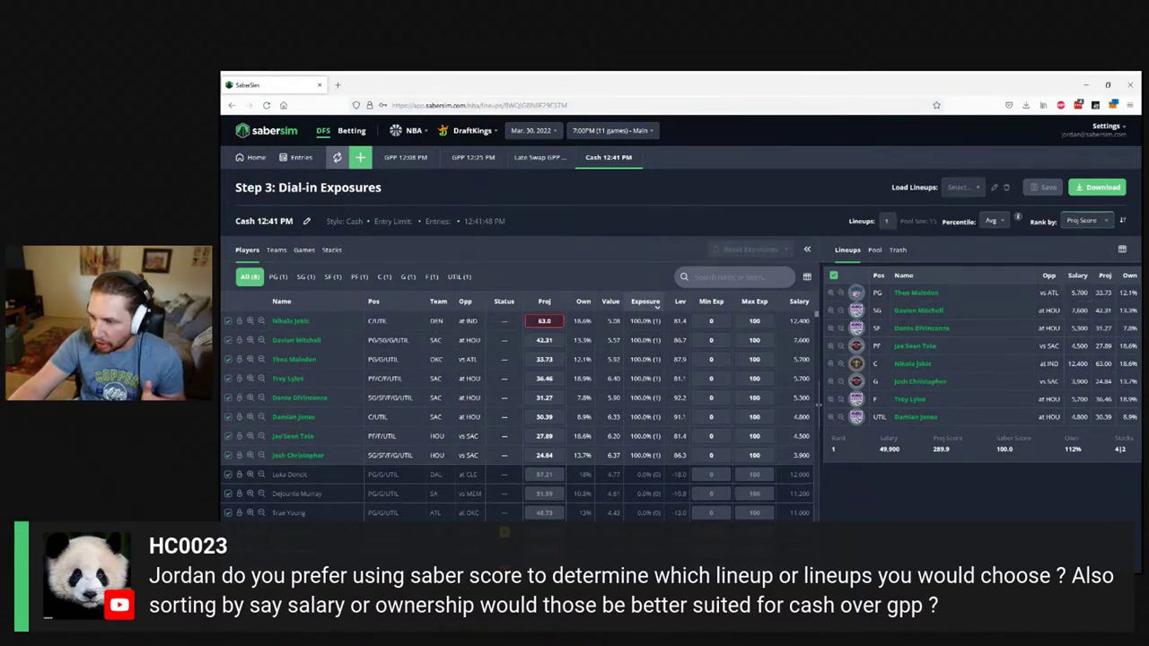
click(1084, 221)
click(1084, 243)
- Rank the Cash build's lineup by Ownership and reverse the sort order
click(1088, 227)
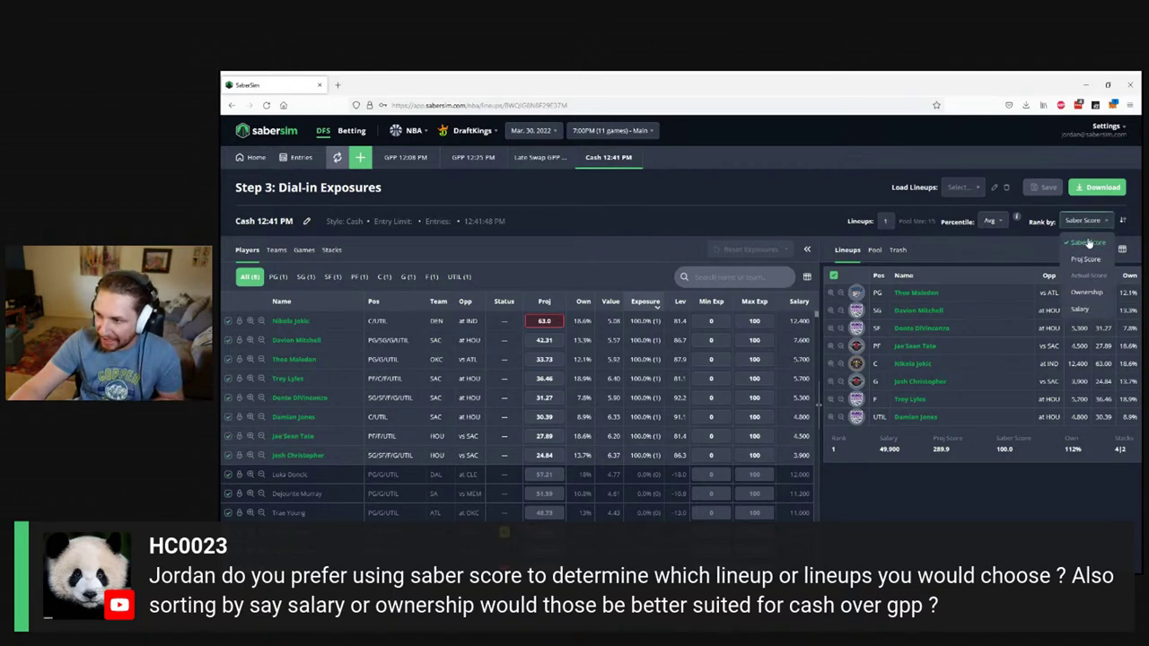
click(1088, 292)
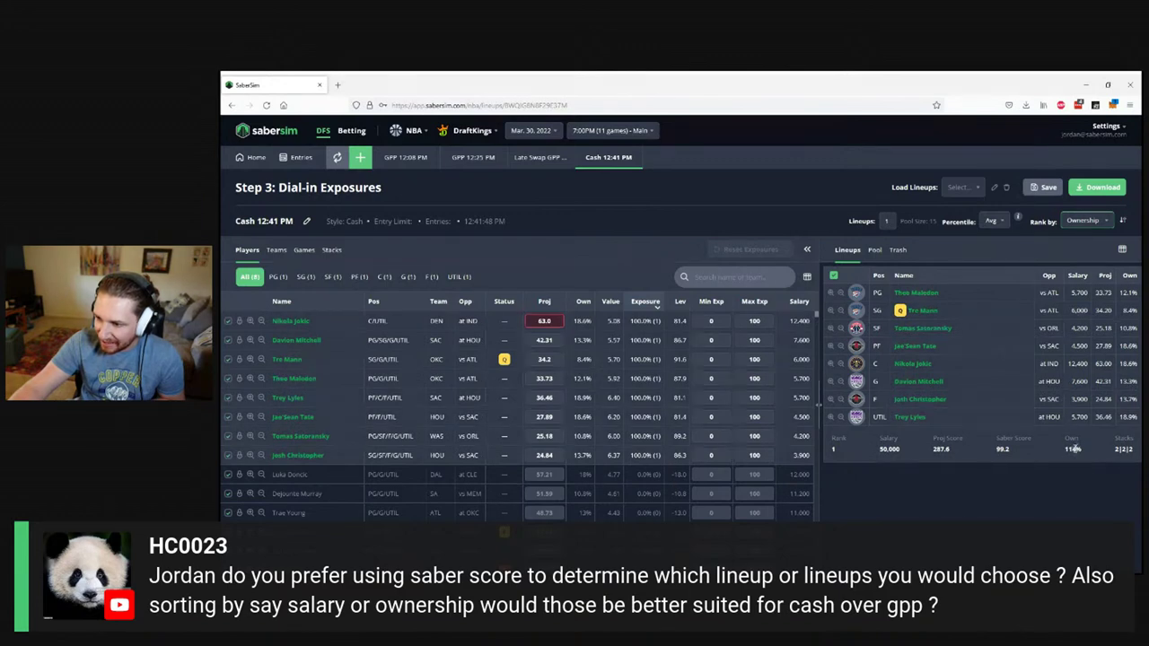
click(1125, 223)
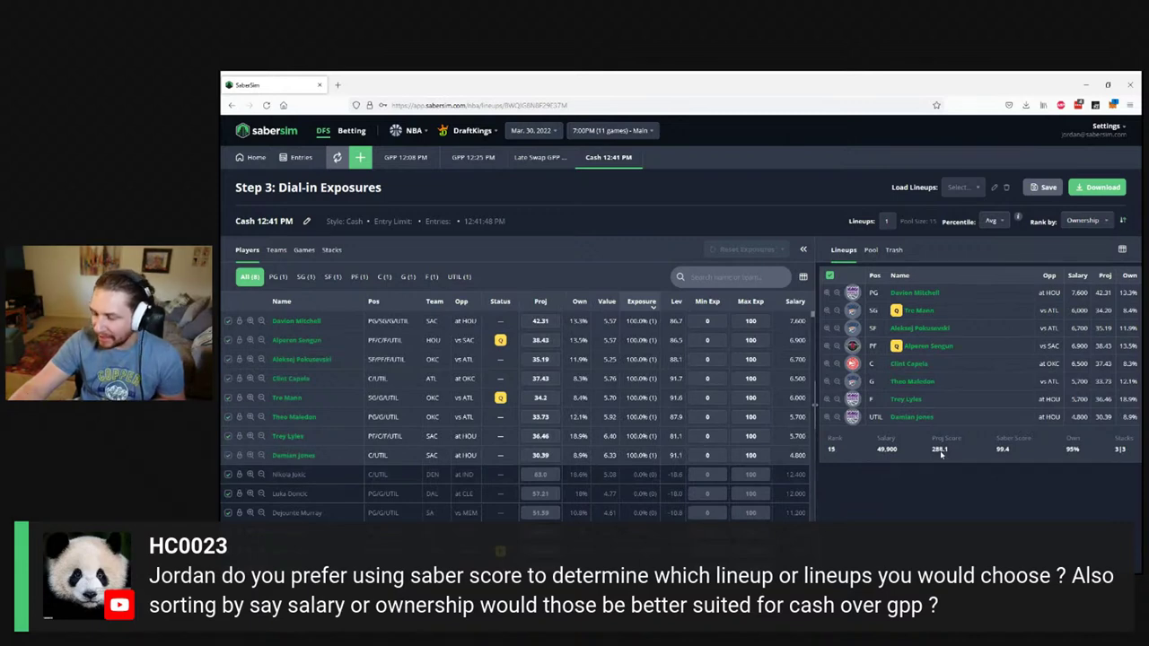
- Rank the Cash build by Proj Score in the original sort order and set the number of lineups to 15
click(1090, 222)
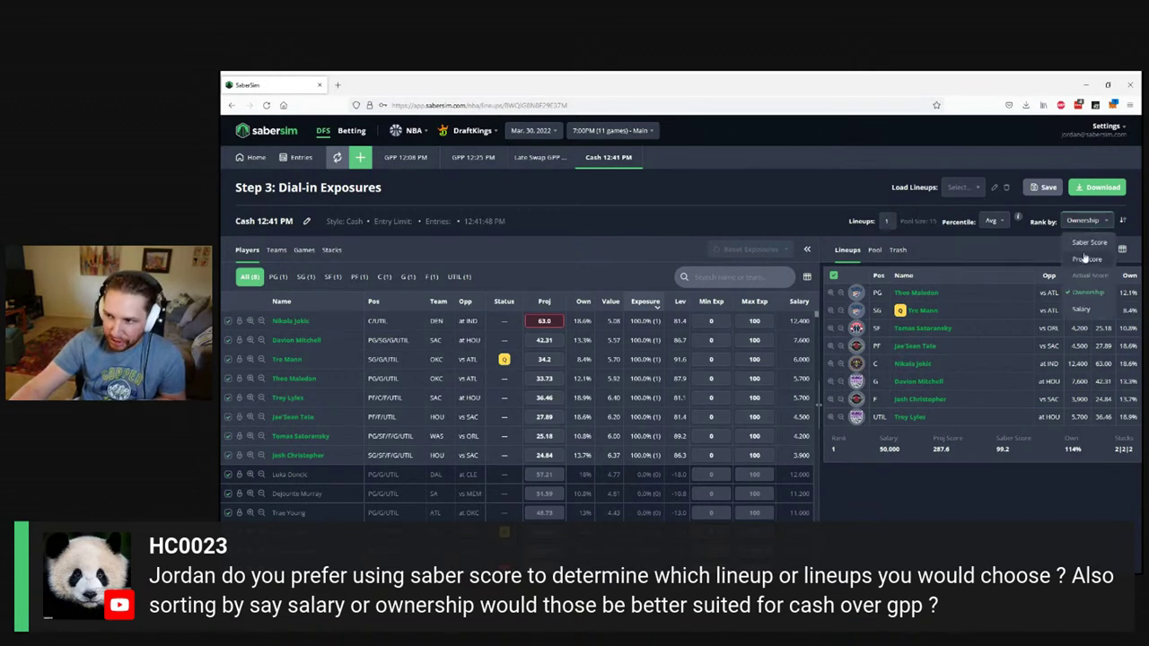
click(1086, 259)
mouse_move(952, 452)
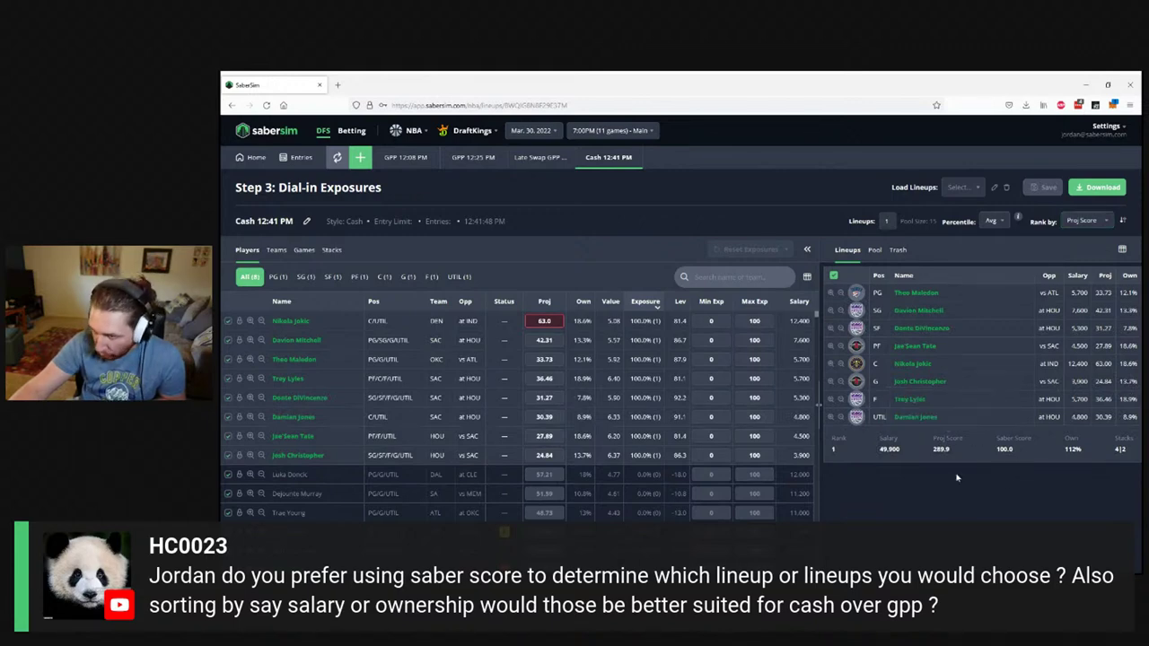
text(5)
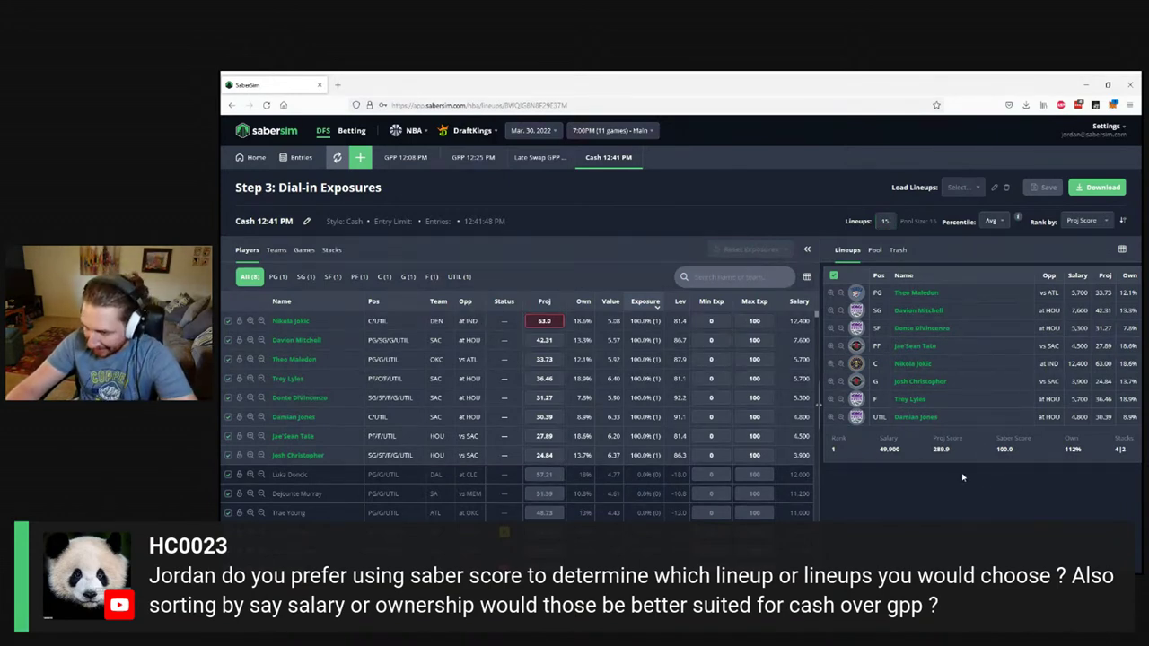
- Rank the 15 cash lineups by Ownership, and return the ranking to Proj Score
click(1097, 222)
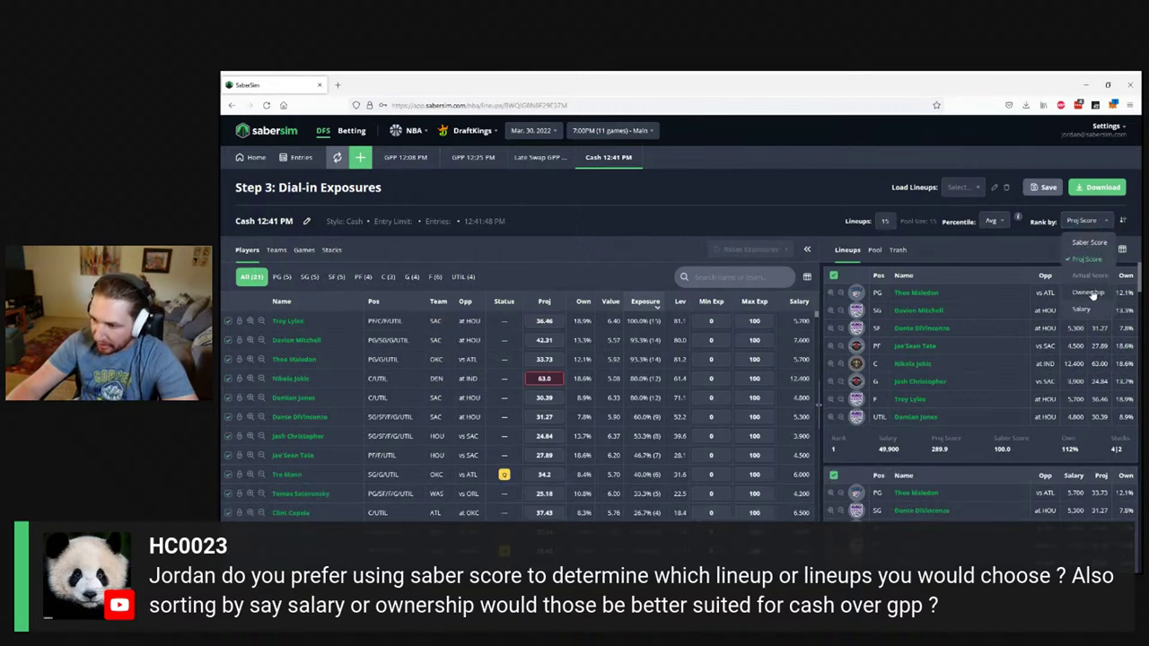
click(1090, 294)
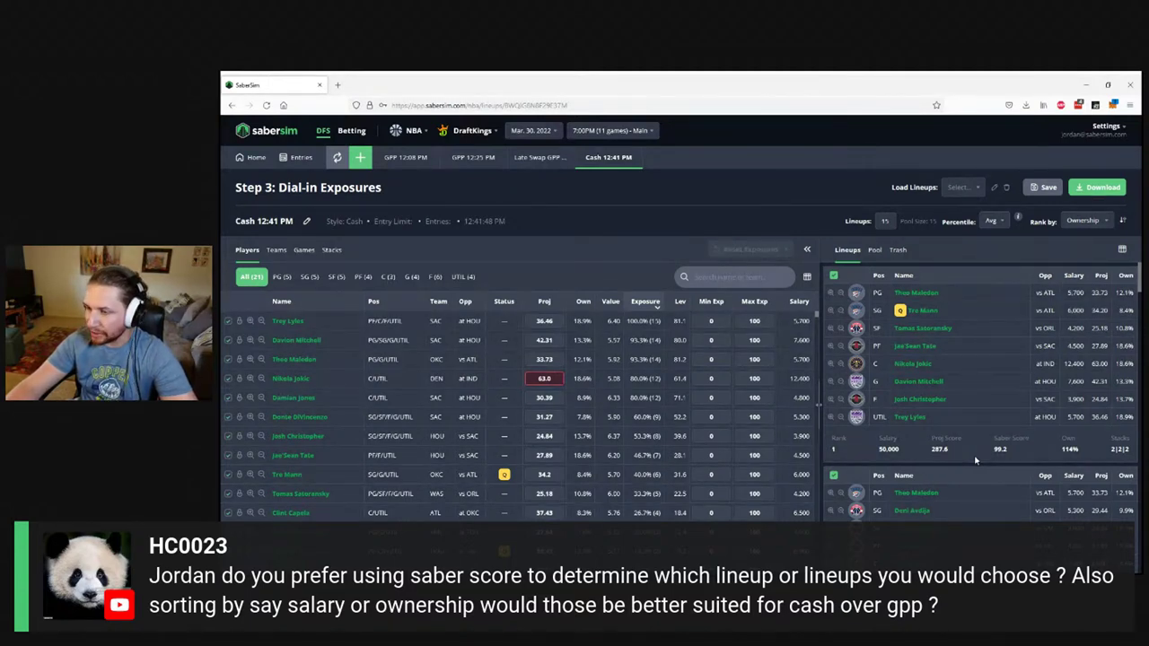
click(1089, 223)
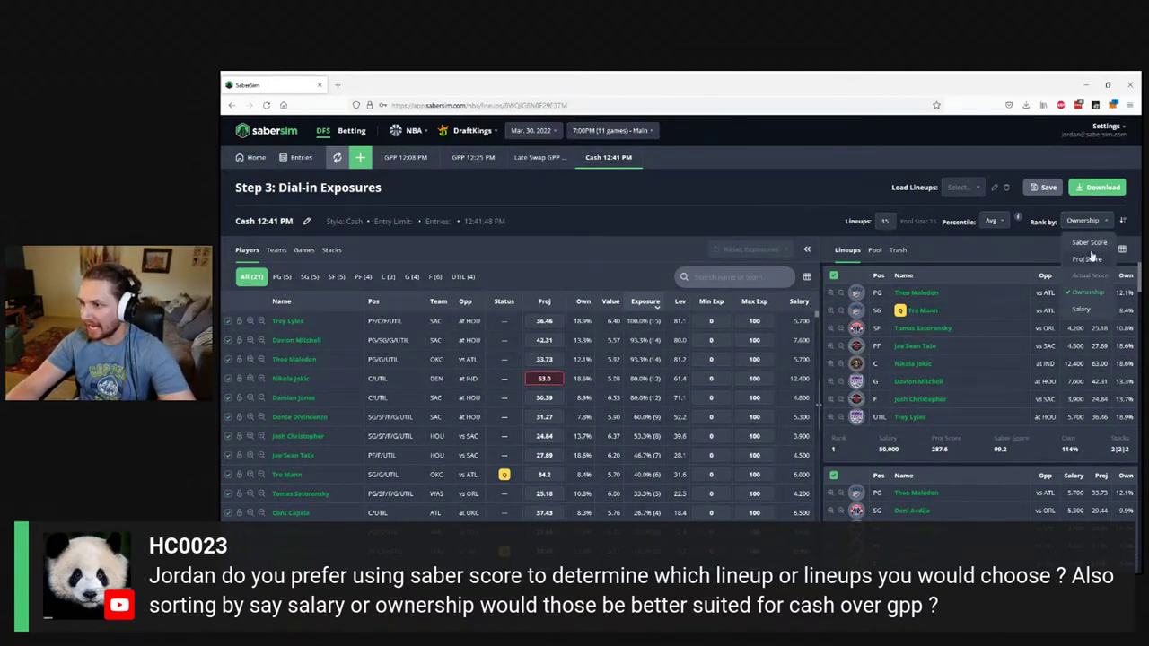
key(Return)
- Examine the projected scores, Saber Scores and ownership of the top cash lineups ranked by Proj Score
scroll(1040, 467, down, 1)
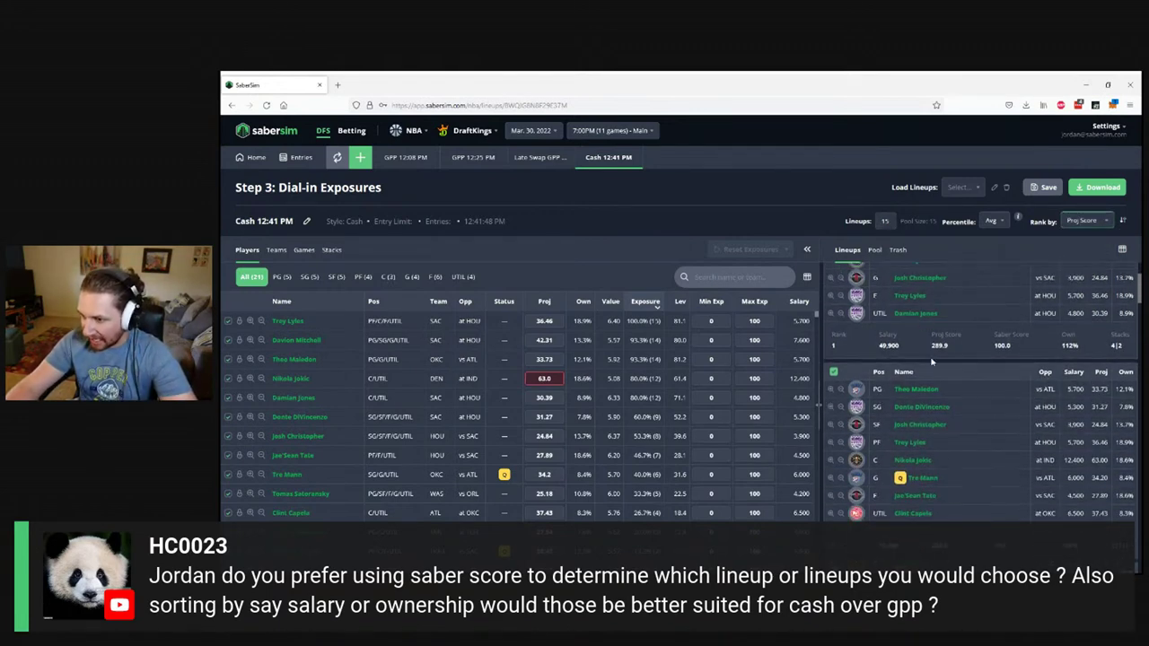
scroll(948, 357, down, 2)
scroll(962, 356, up, 3)
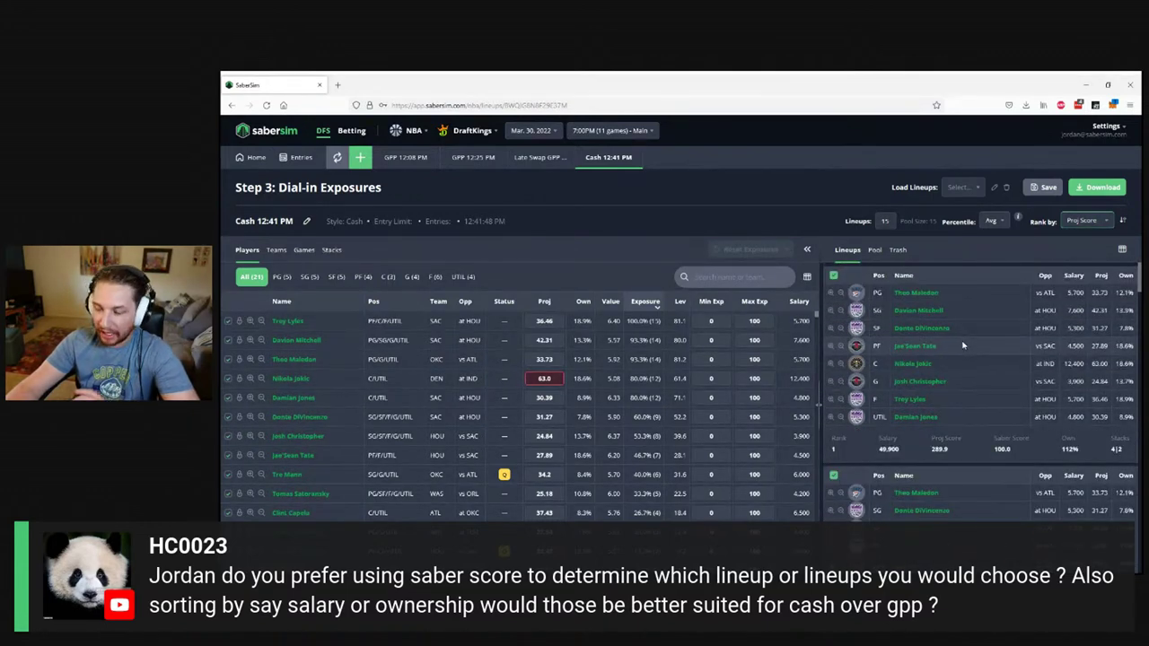
scroll(1023, 357, down, 1)
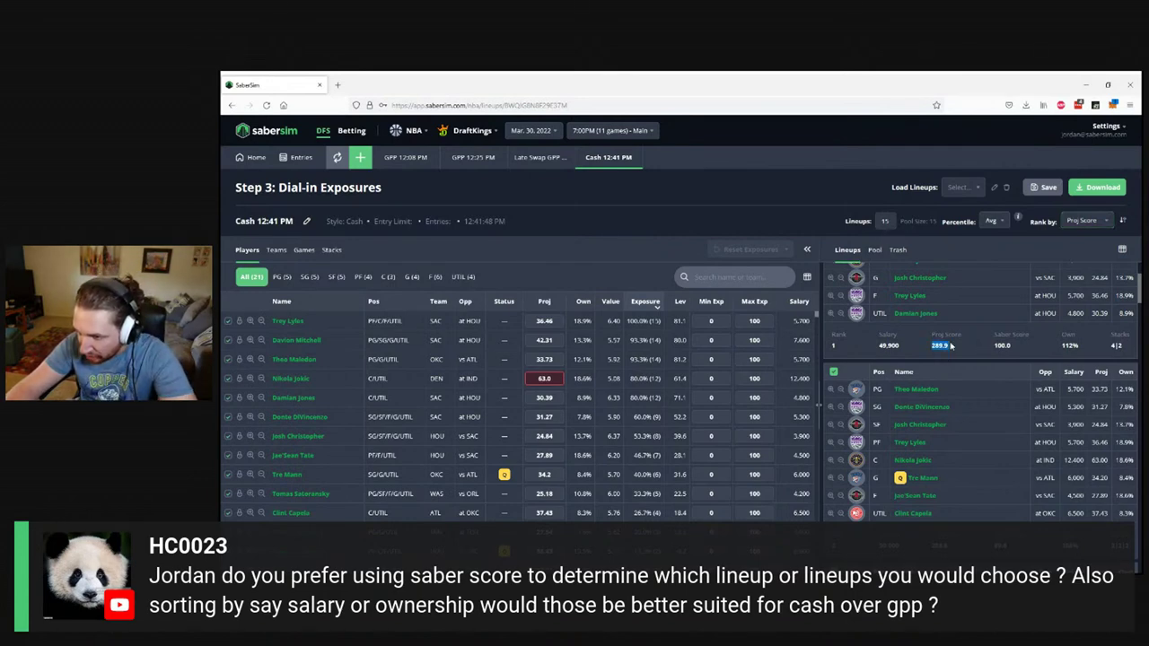
mouse_move(950, 346)
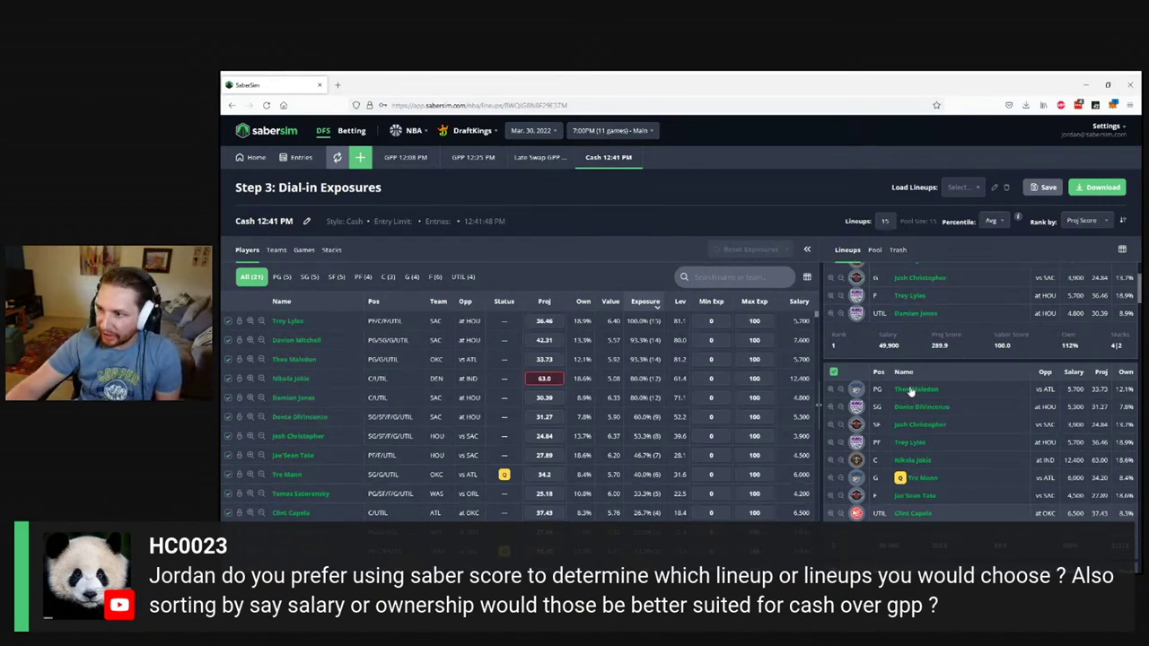
scroll(916, 390, up, 2)
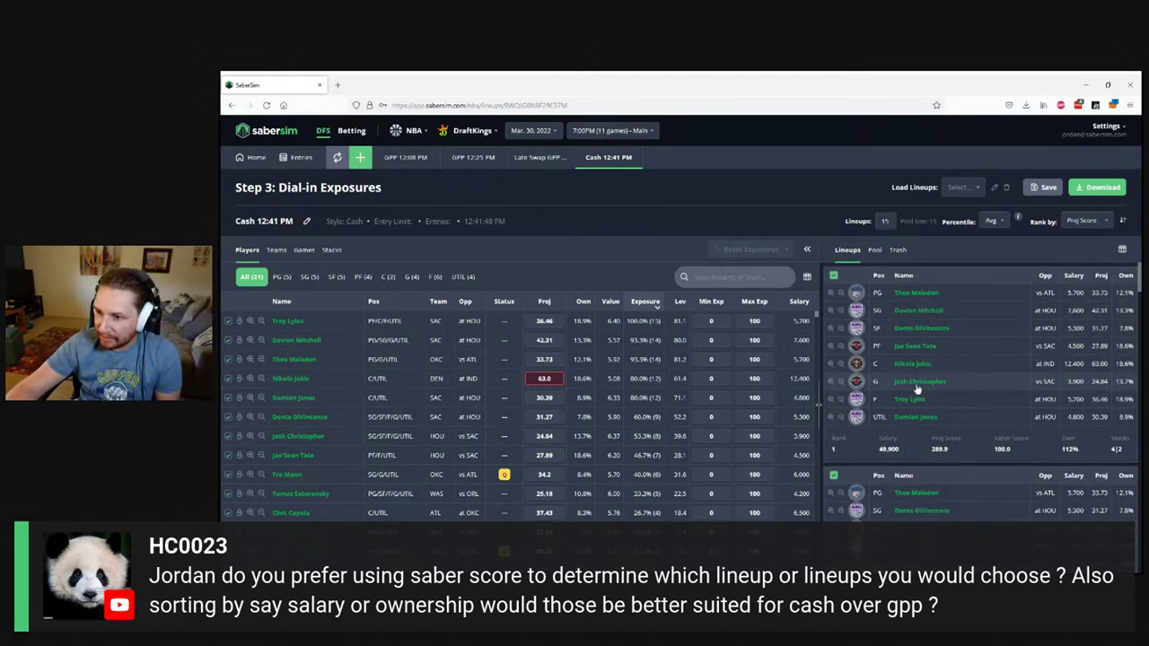
click(1082, 220)
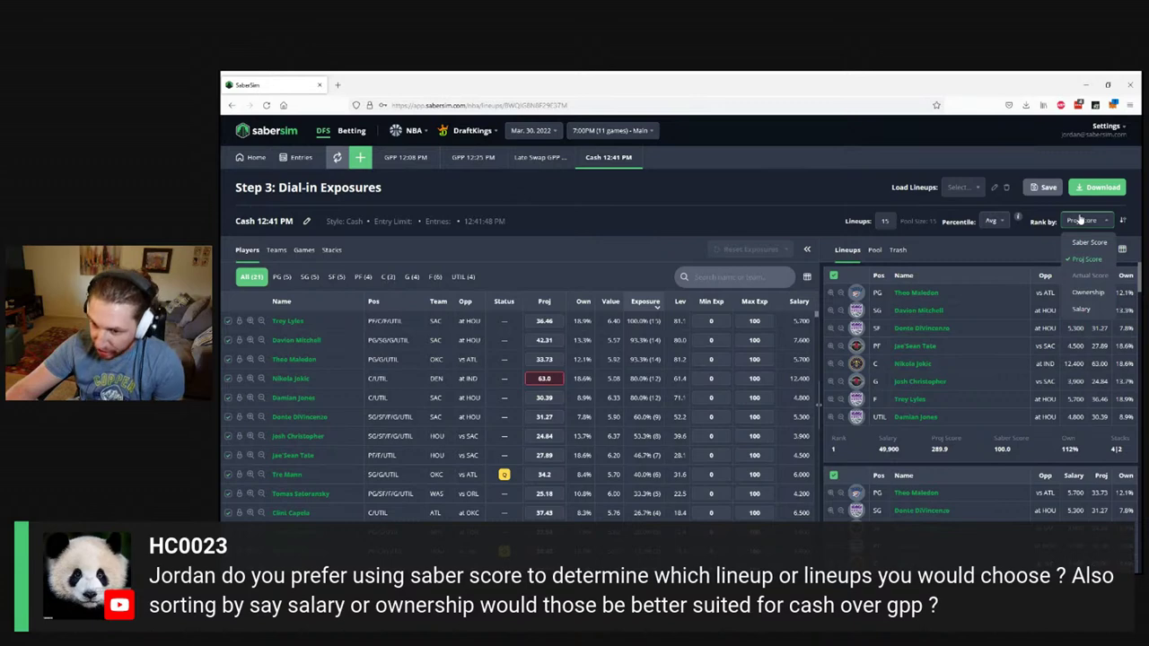
click(795, 191)
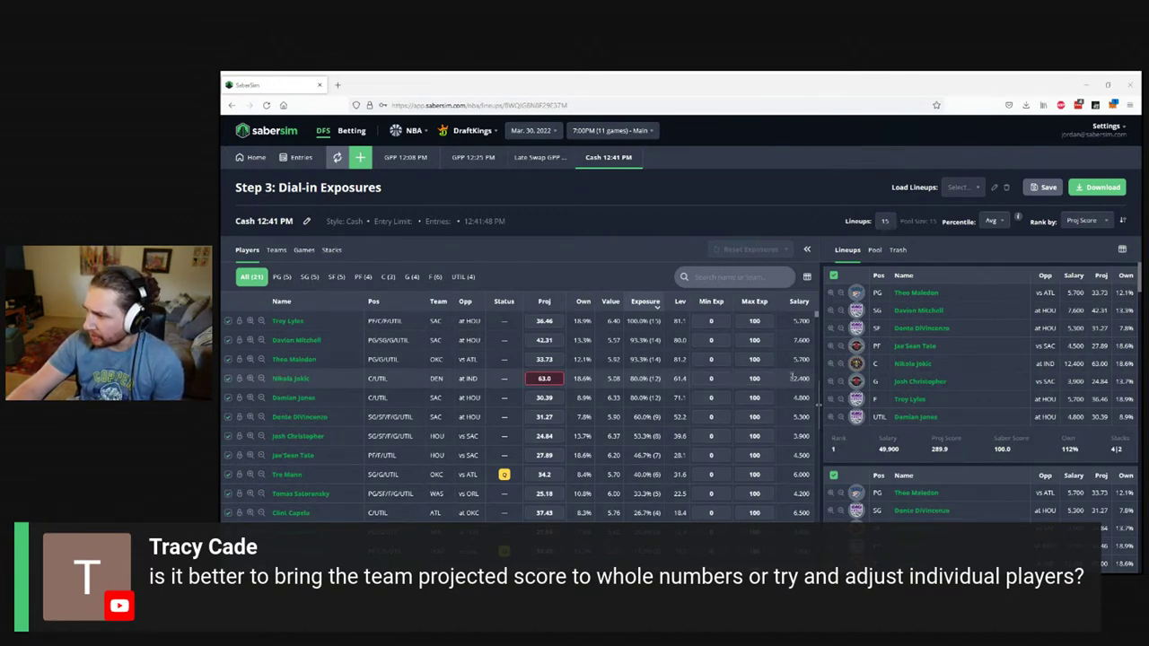
- In the player pool, set Miami's projected team score to 110 and apply the change to the games
click(258, 158)
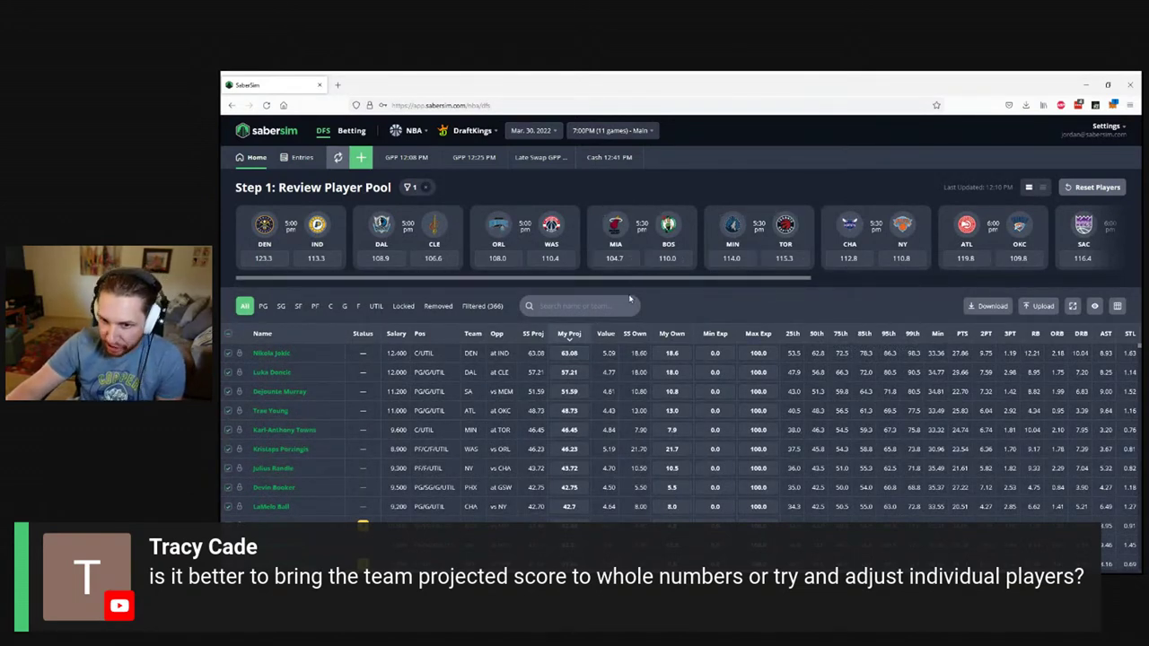
drag(632, 288, 599, 278)
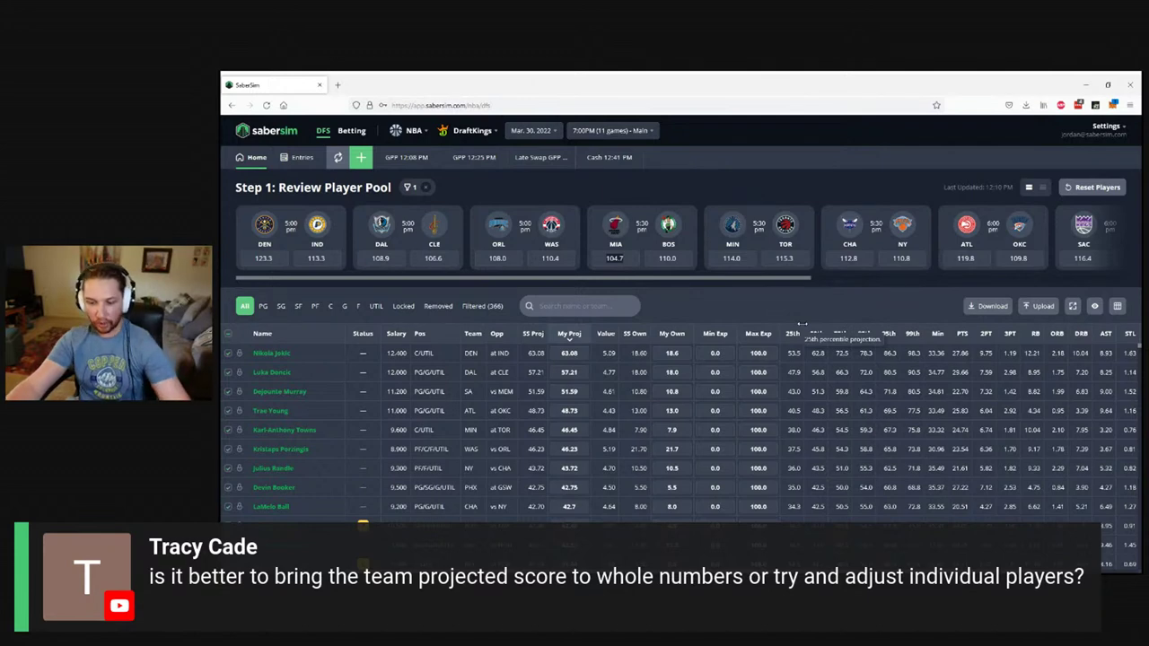
text(110)
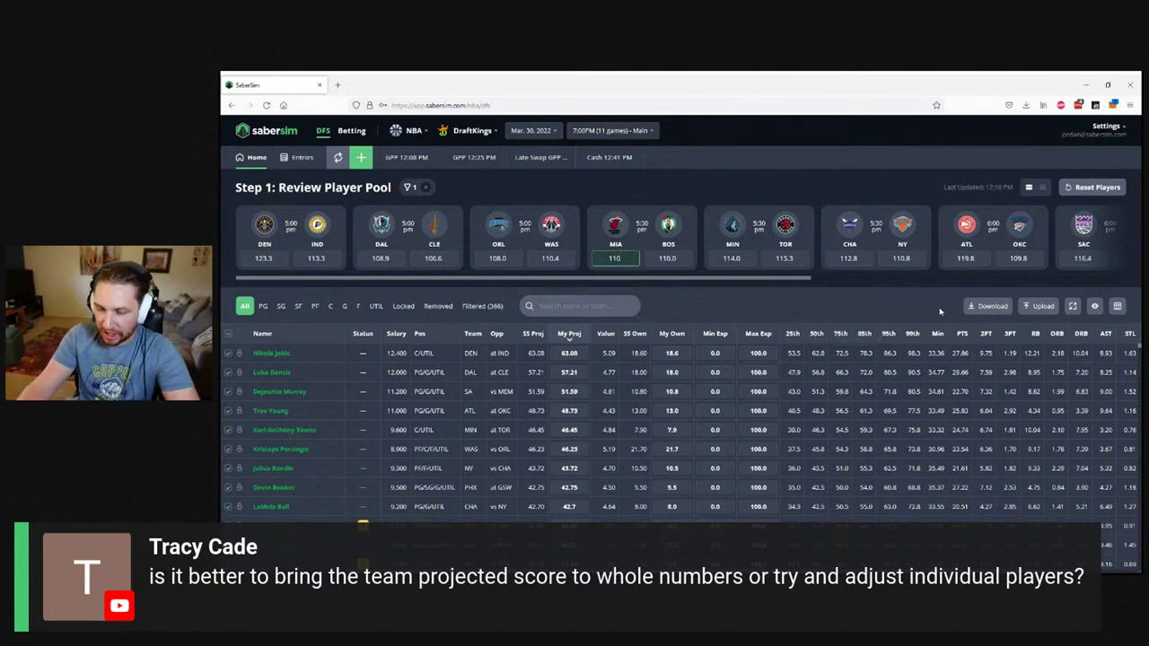
key(Return)
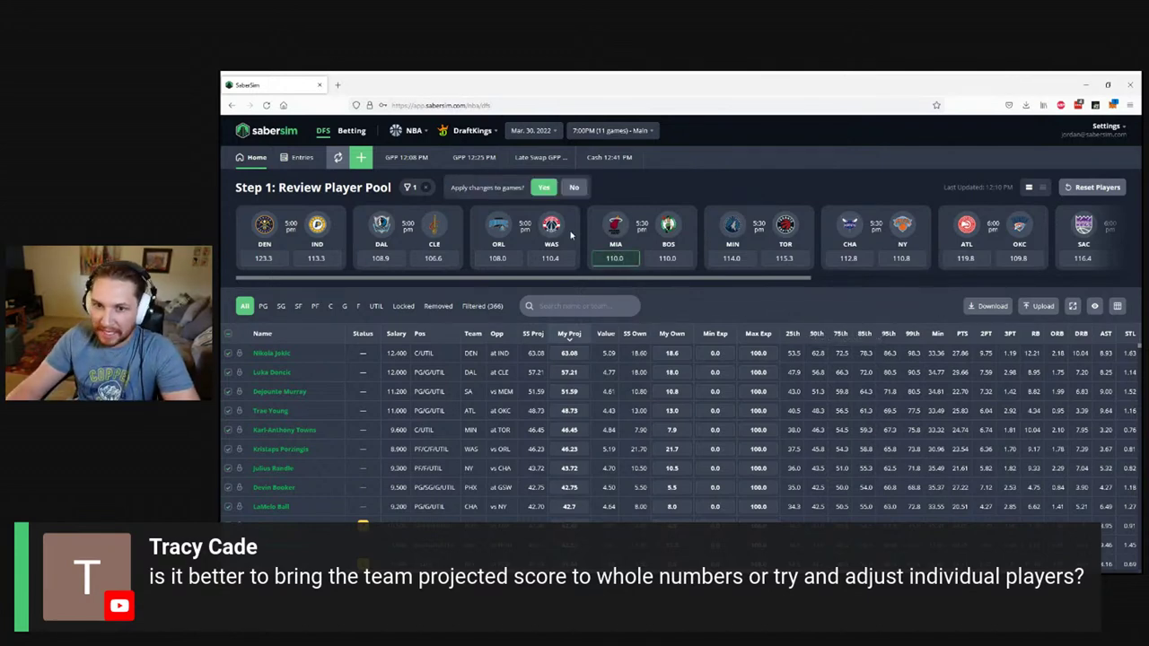
click(545, 187)
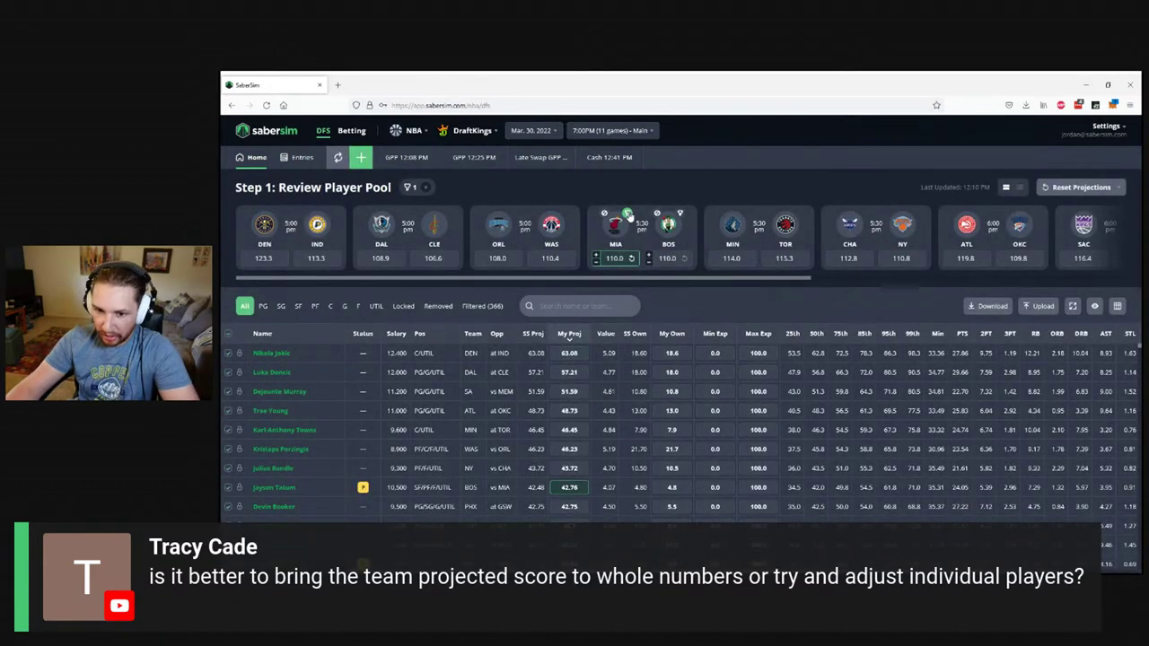
- Filter the player pool to Miami and Boston, compare both teams' players' My Proj with SS Proj, and clear the filters
click(627, 214)
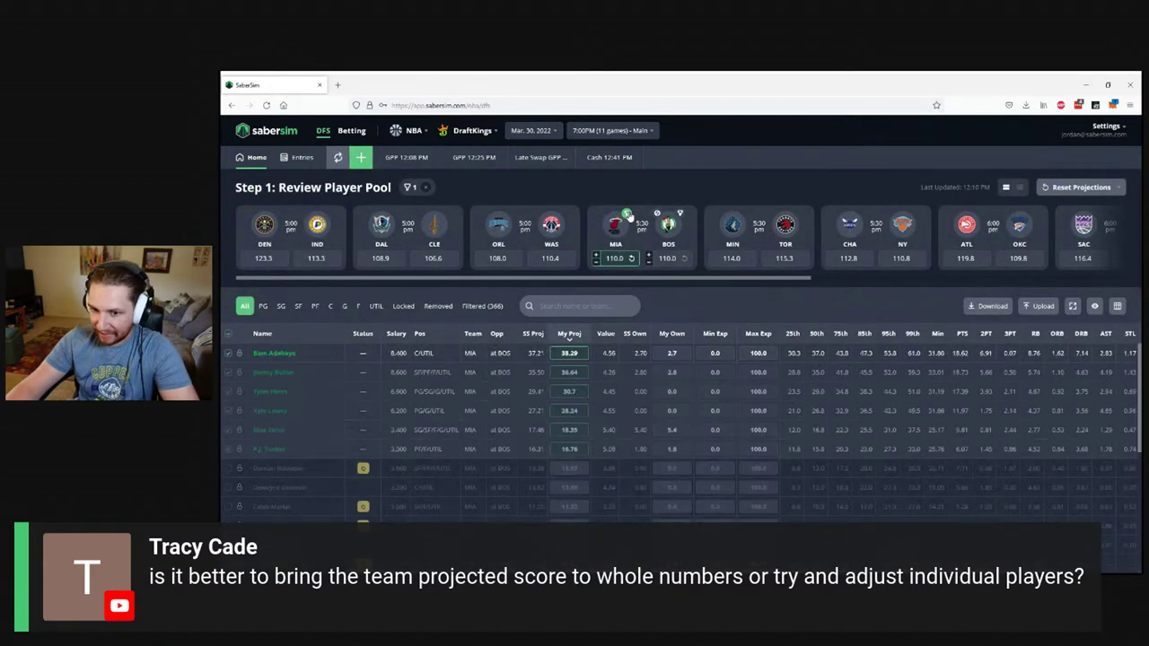
click(682, 216)
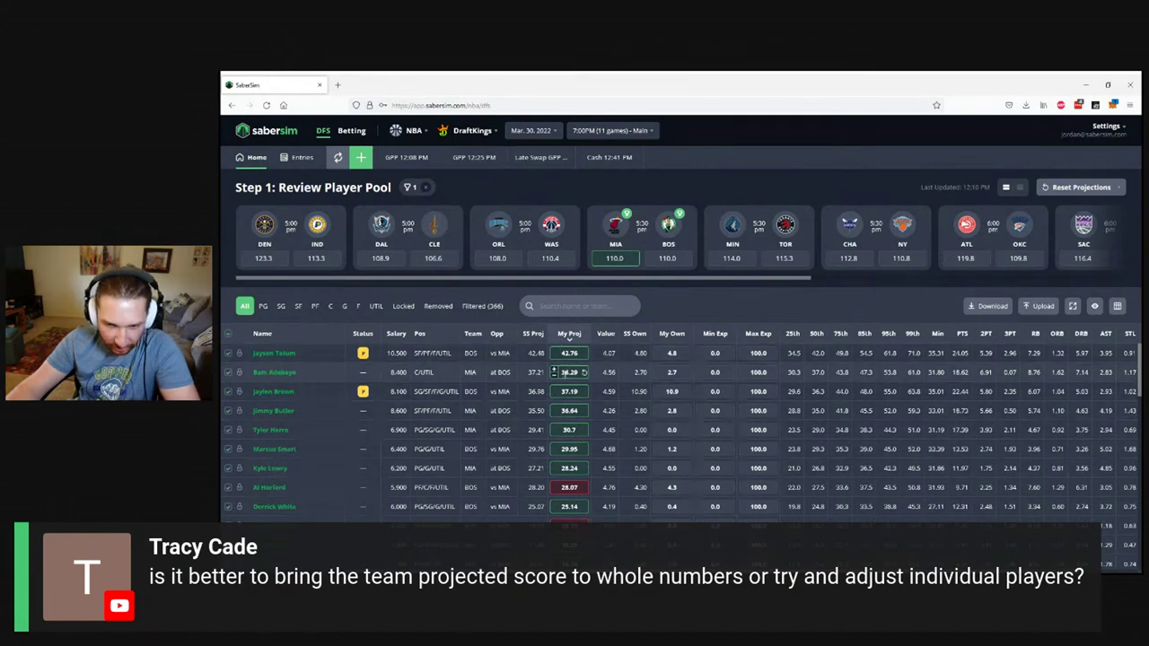
scroll(627, 487, down, 1)
scroll(627, 488, down, 3)
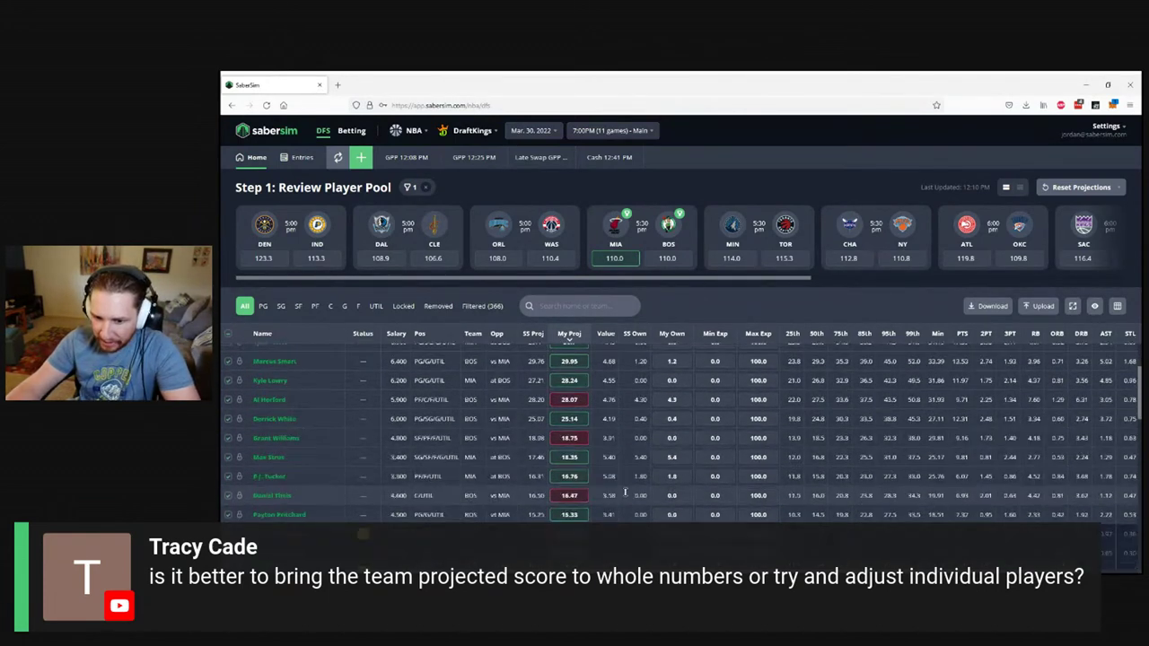
scroll(612, 488, up, 4)
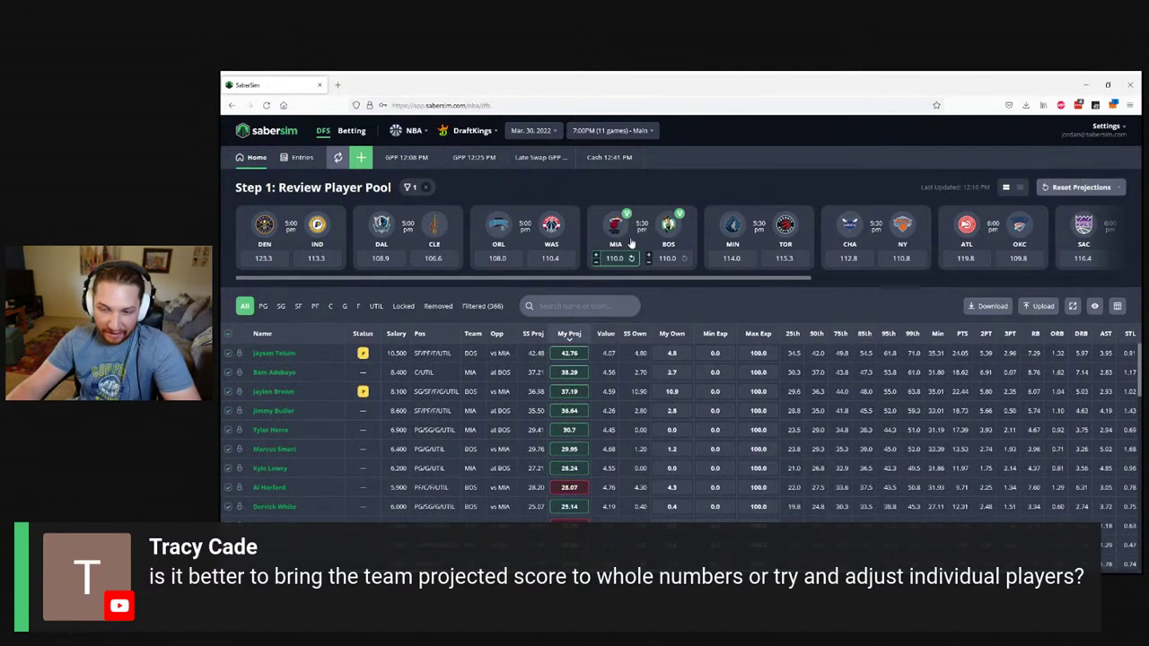
click(680, 214)
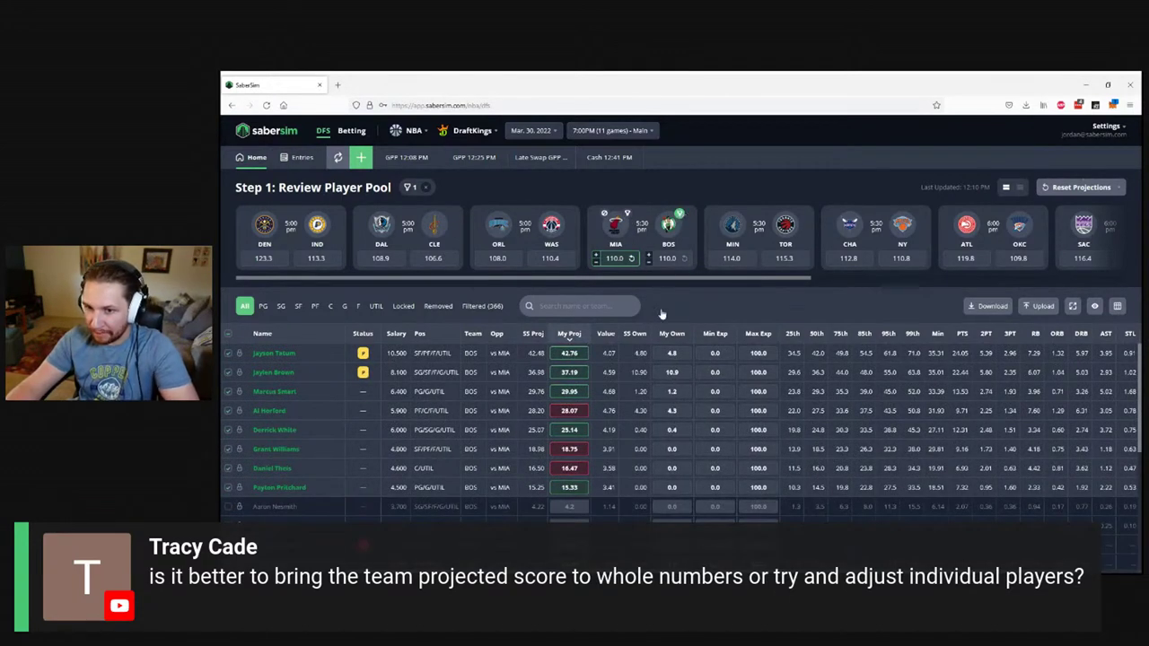
- Restore Miami's default projected team score and try adjusting individual Miami players' My Proj values
click(633, 259)
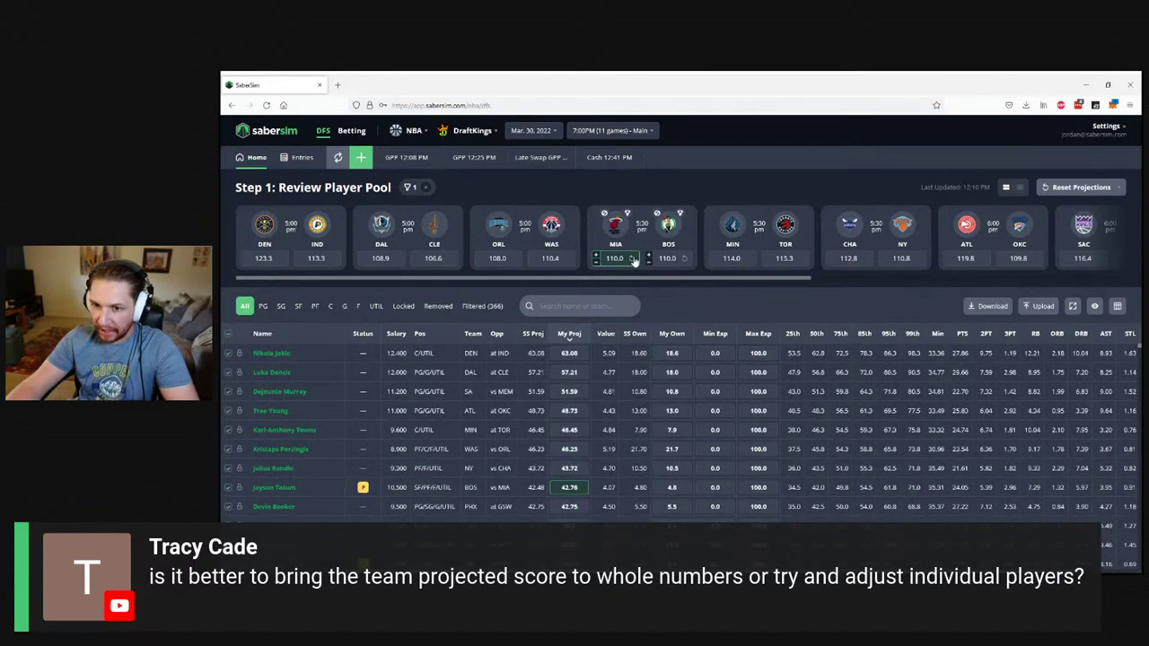
click(545, 187)
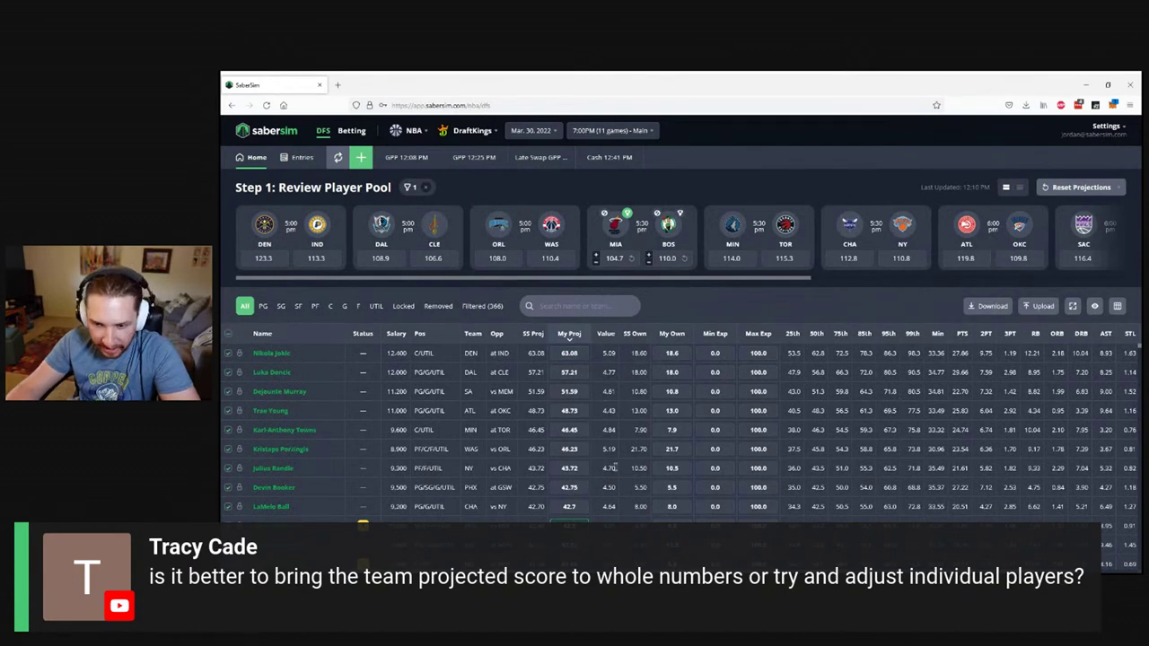
click(584, 376)
click(585, 396)
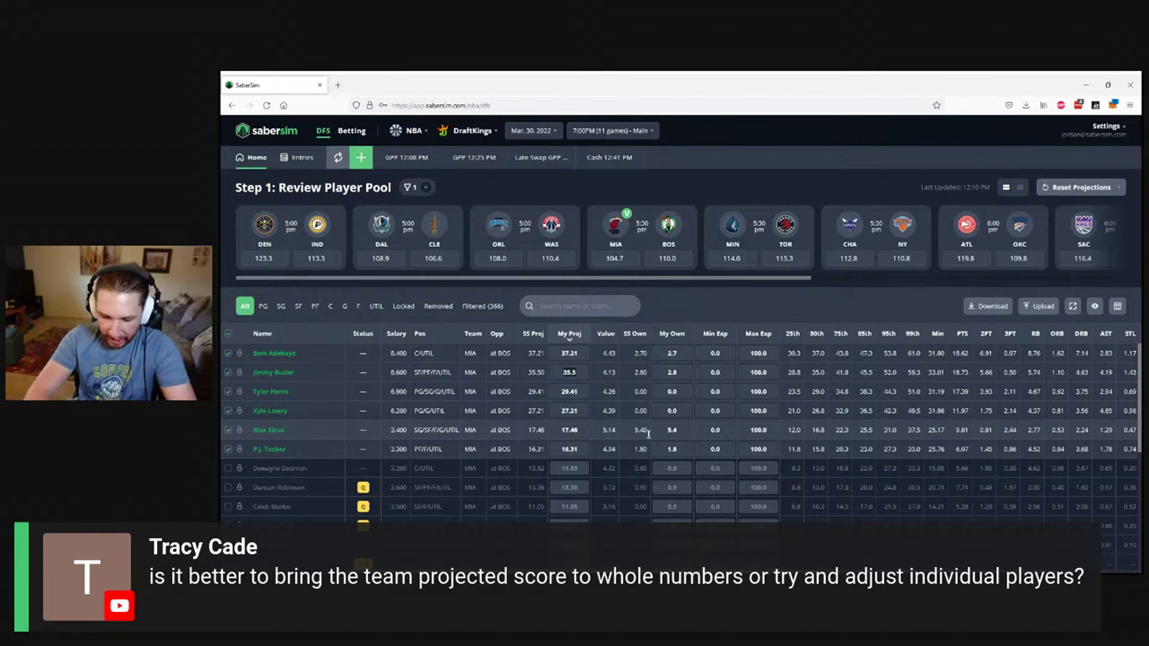
key(BackSpace)
key(BackSpace)
key(BackSpace)
text(6)
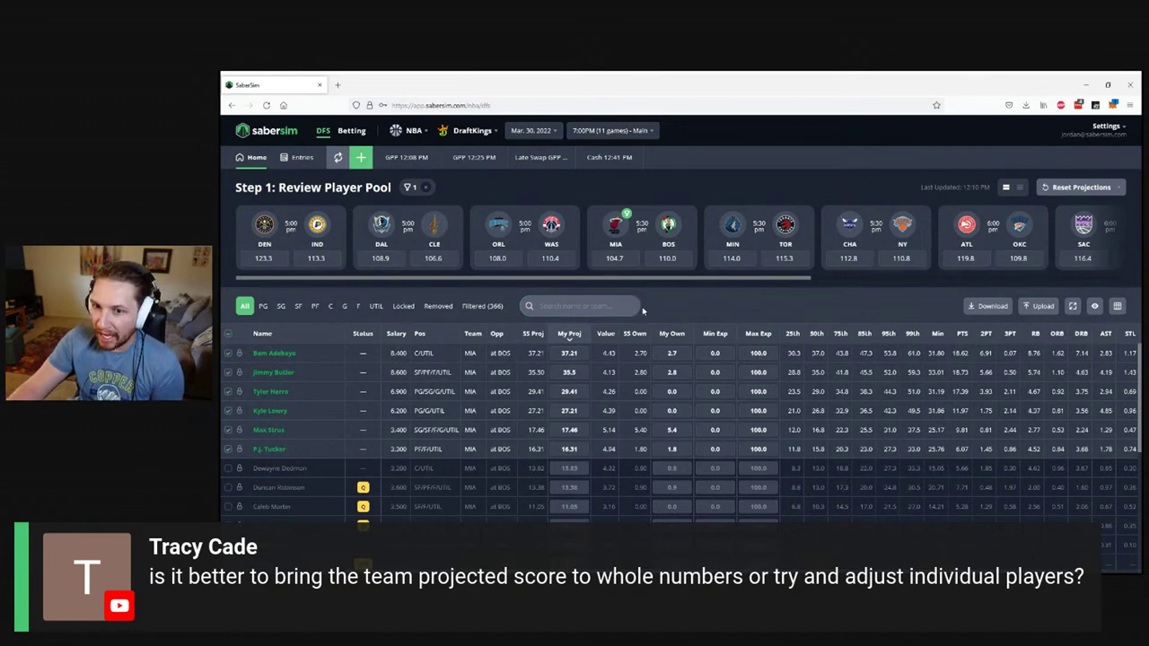
click(627, 214)
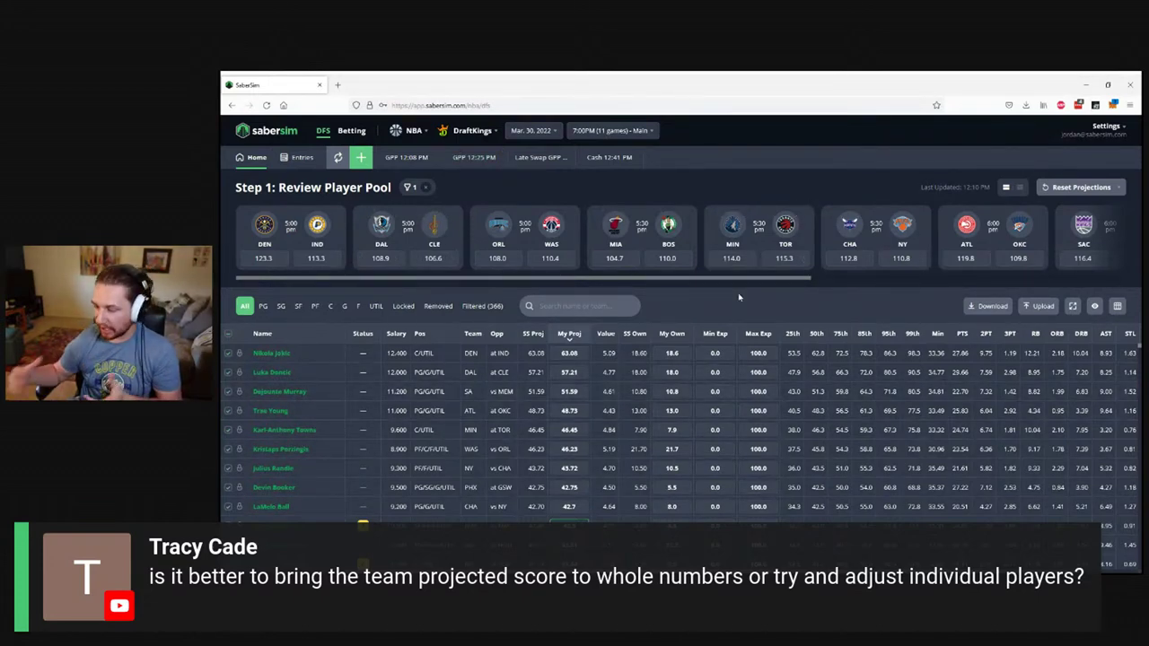
- Reset all projections in the NBA player pool
click(1081, 187)
click(1073, 240)
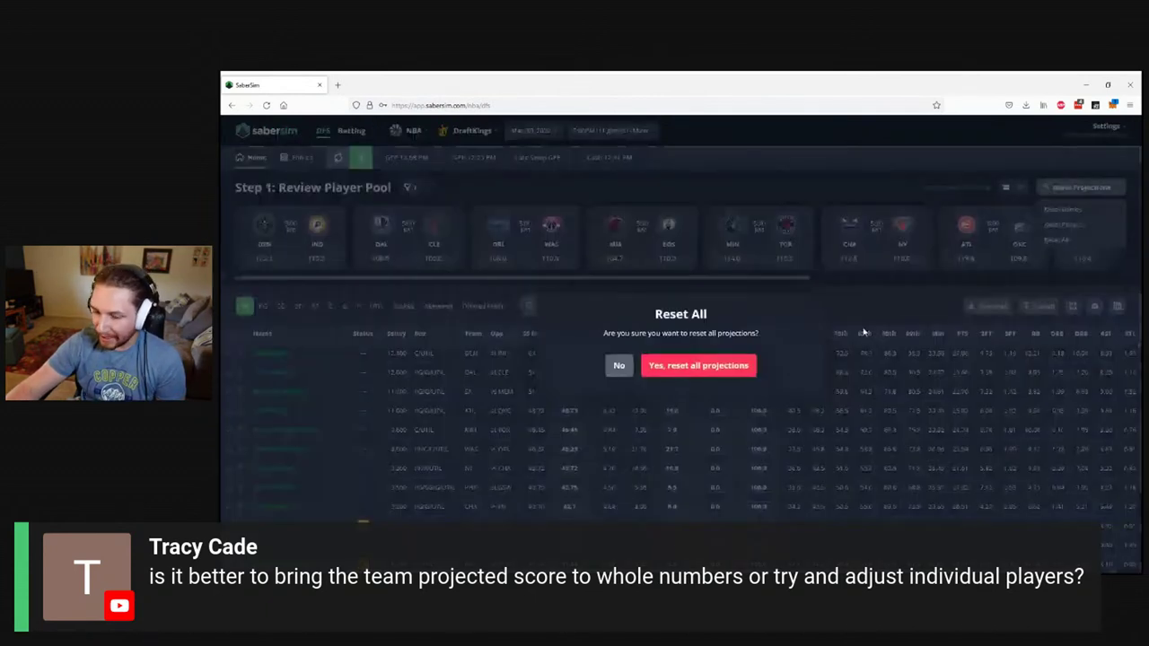
click(718, 365)
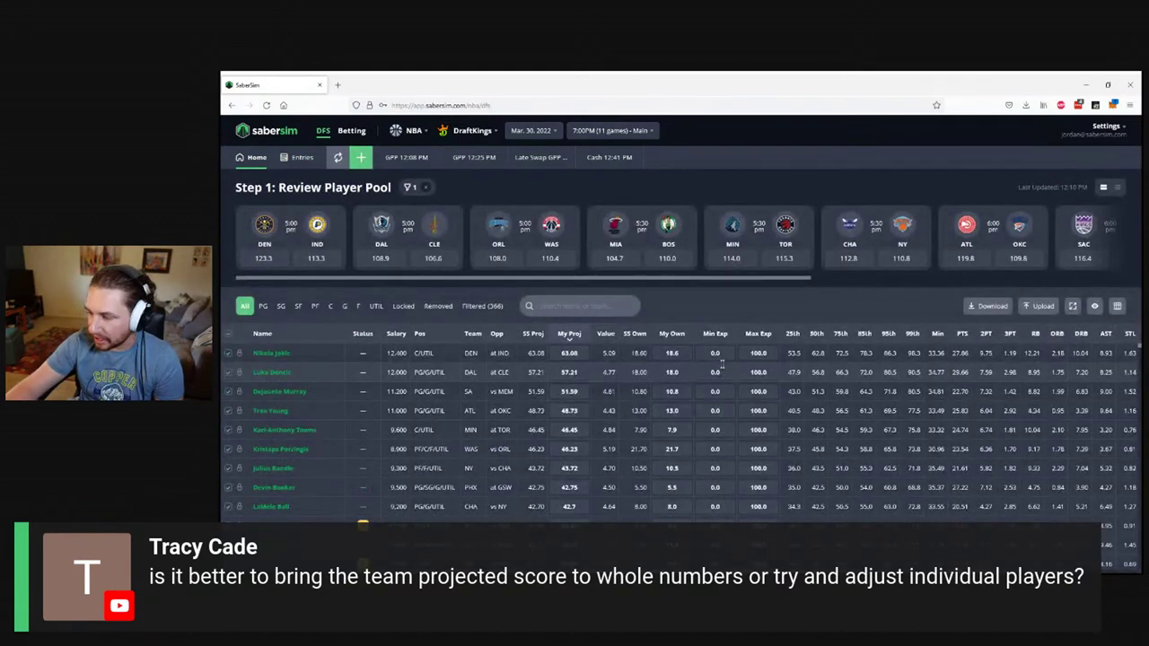
- Switch the sport from NBA to MLB
mouse_move(766, 379)
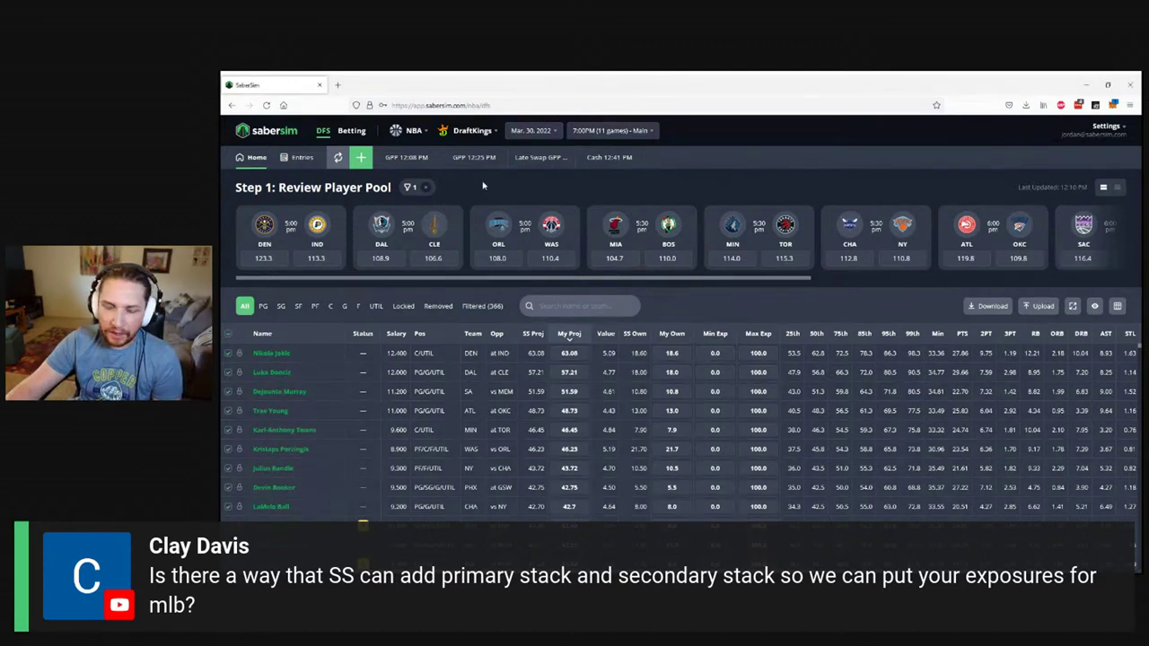
click(416, 133)
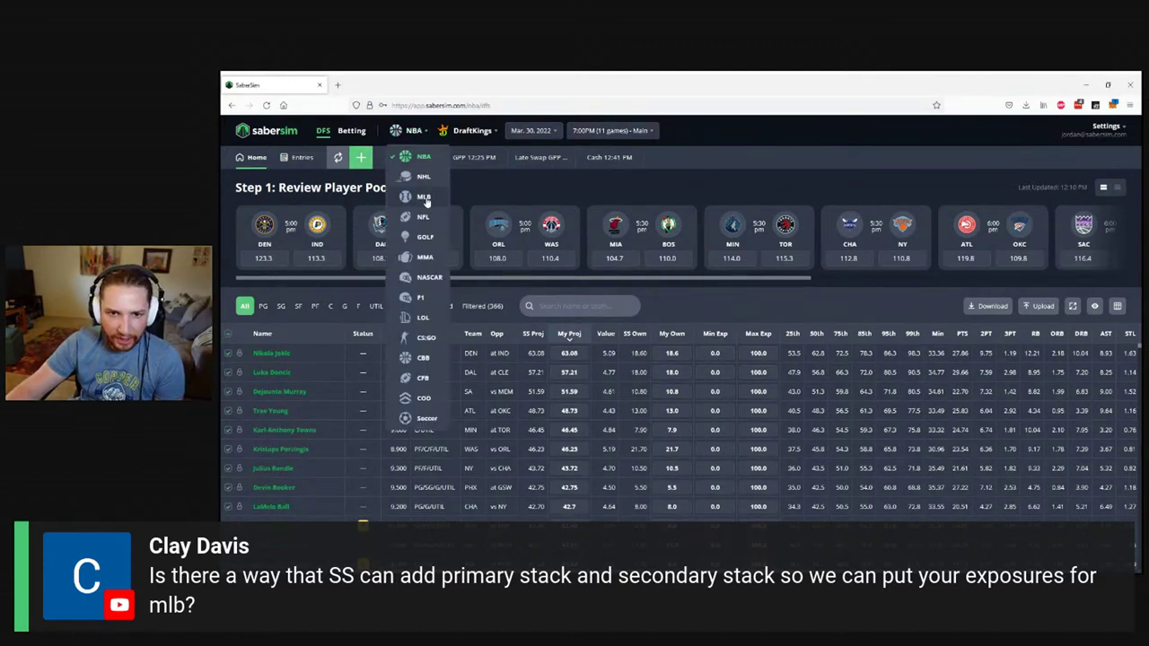
click(425, 201)
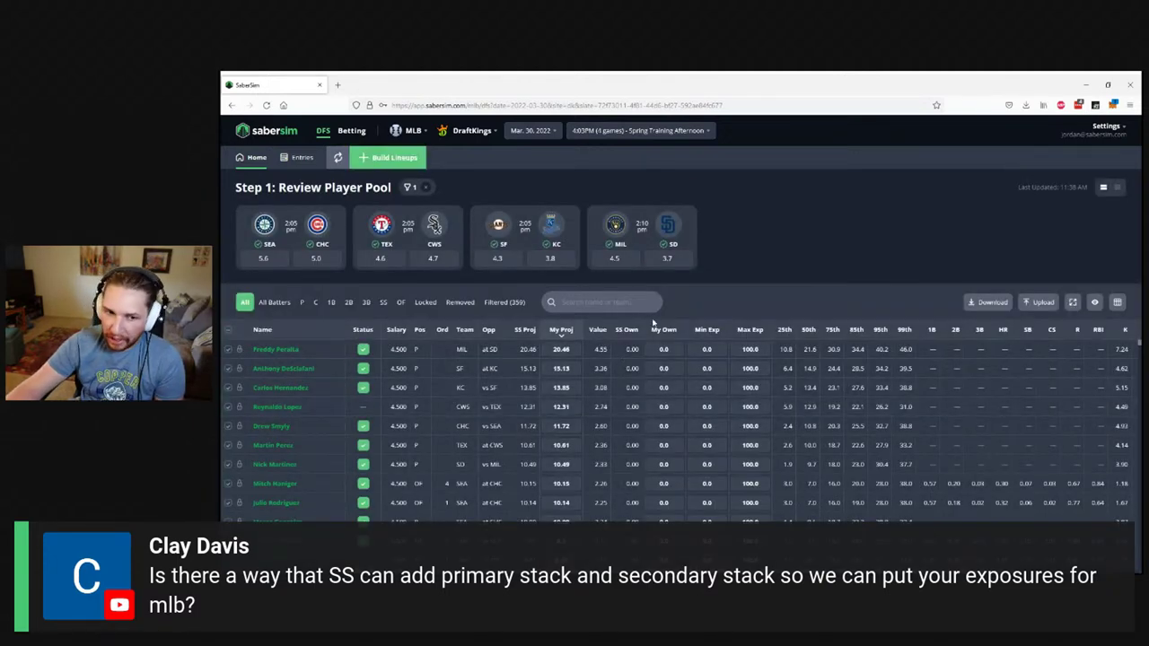
- Set up a new MLB lineup build and reselect the 20-max entry limit to refresh its sliders
mouse_move(503, 259)
click(393, 159)
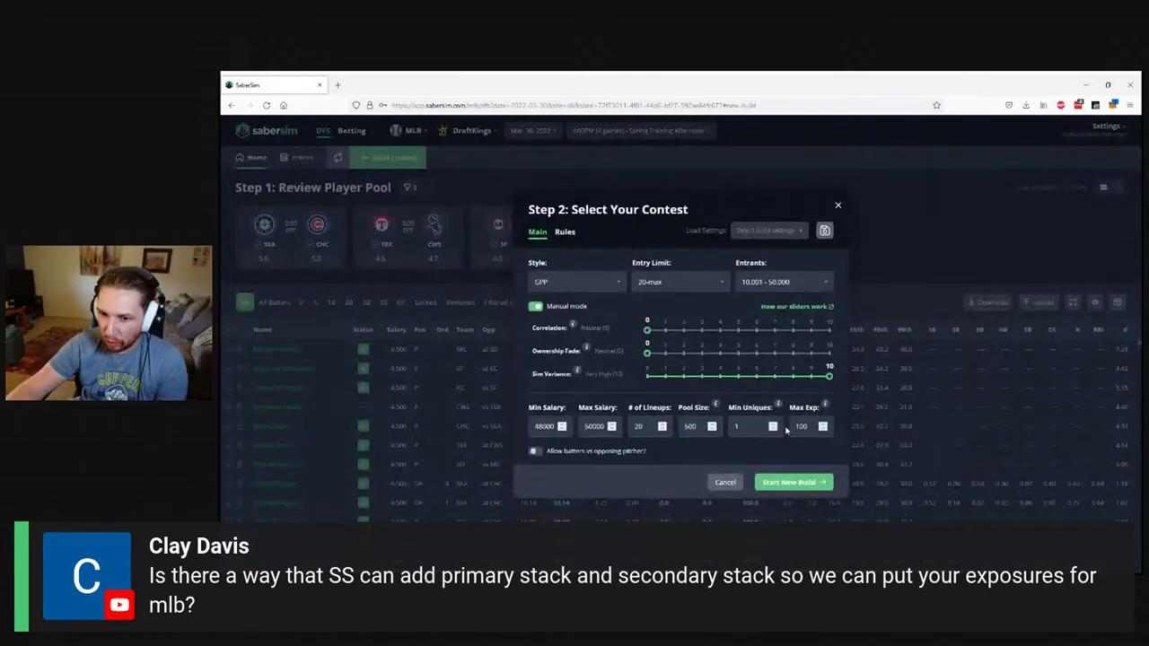
click(681, 284)
click(655, 305)
click(659, 284)
click(673, 338)
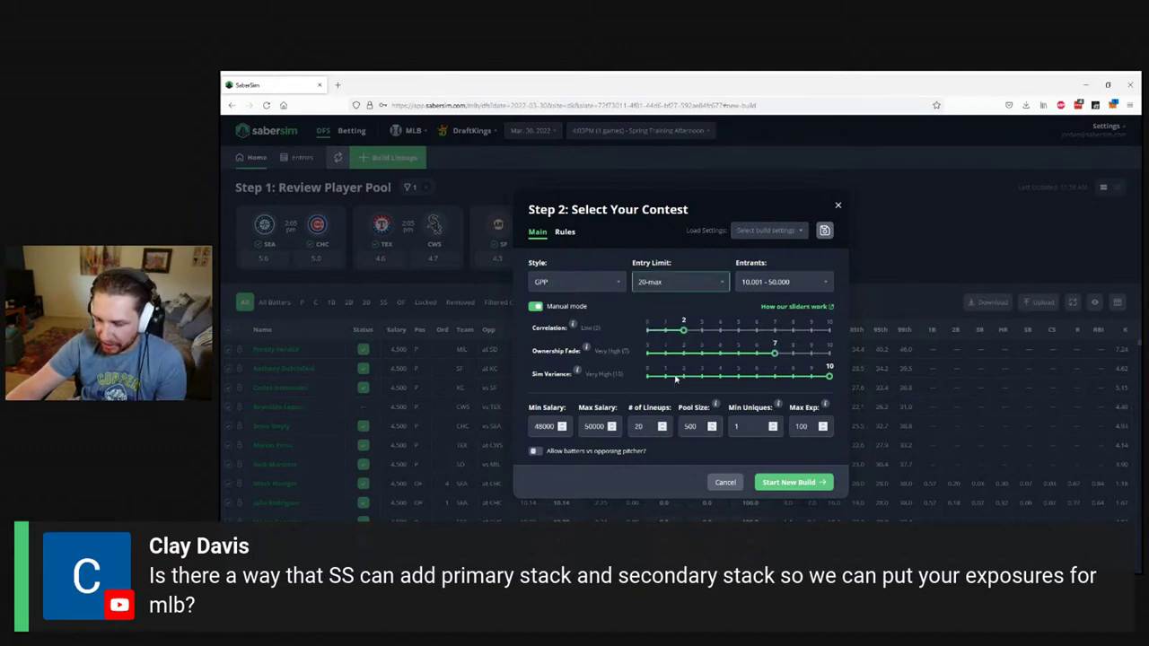
- Add stacking rules for at least 5 and at least 3 players from the same team, and try running the build
click(565, 231)
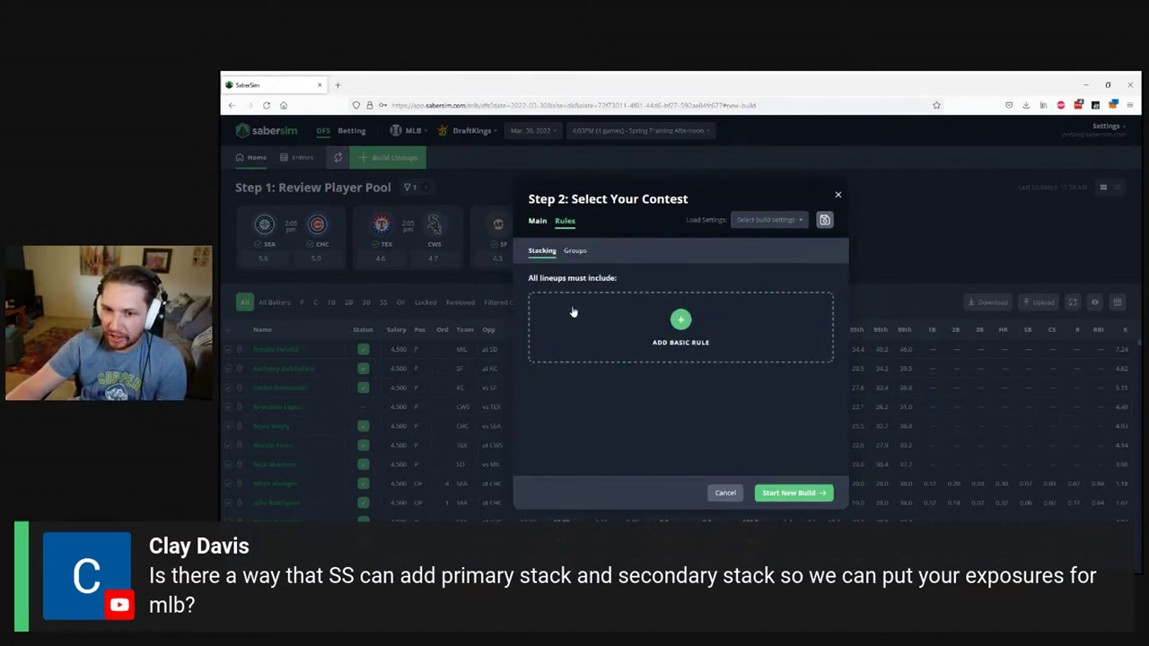
click(602, 333)
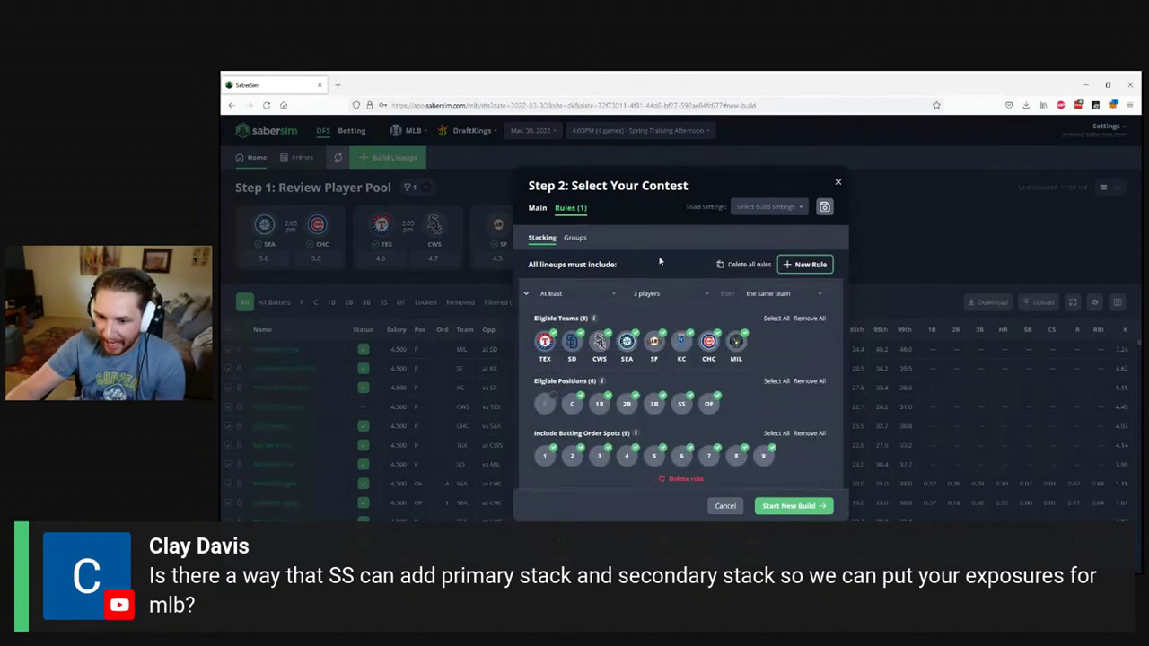
click(665, 294)
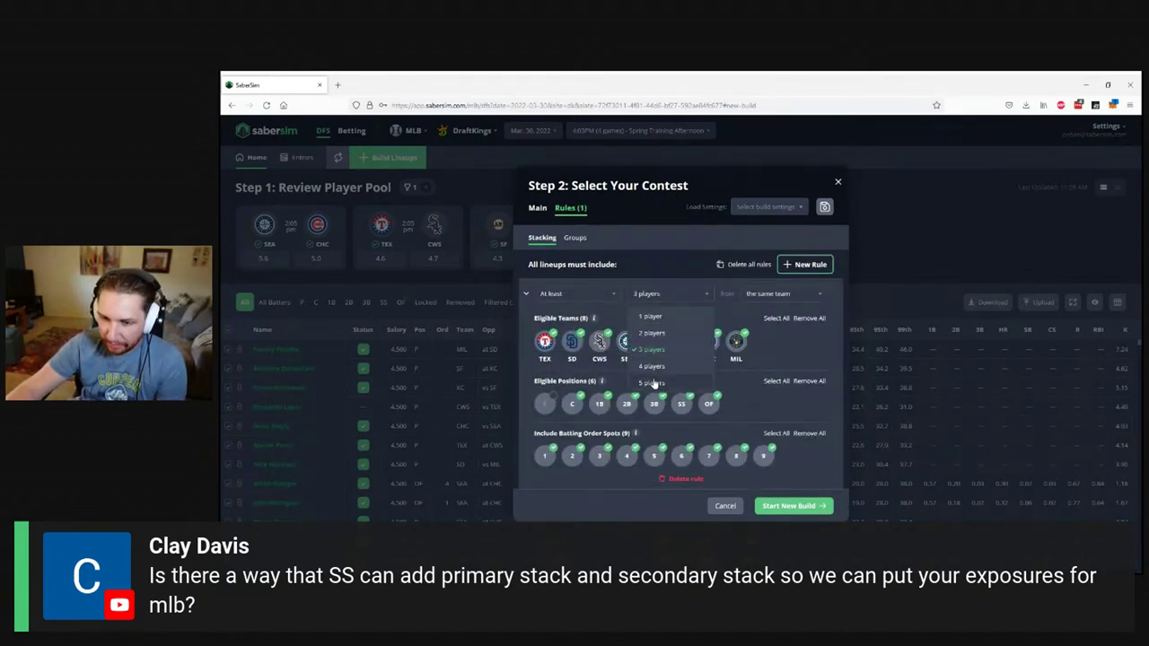
click(655, 384)
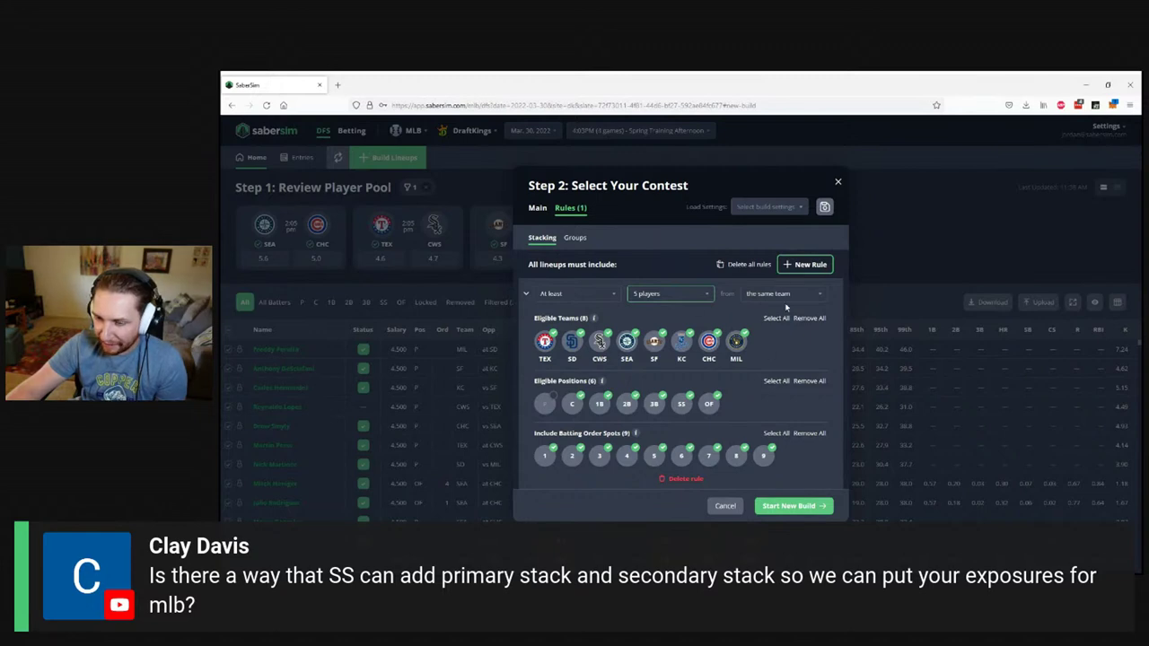
click(802, 266)
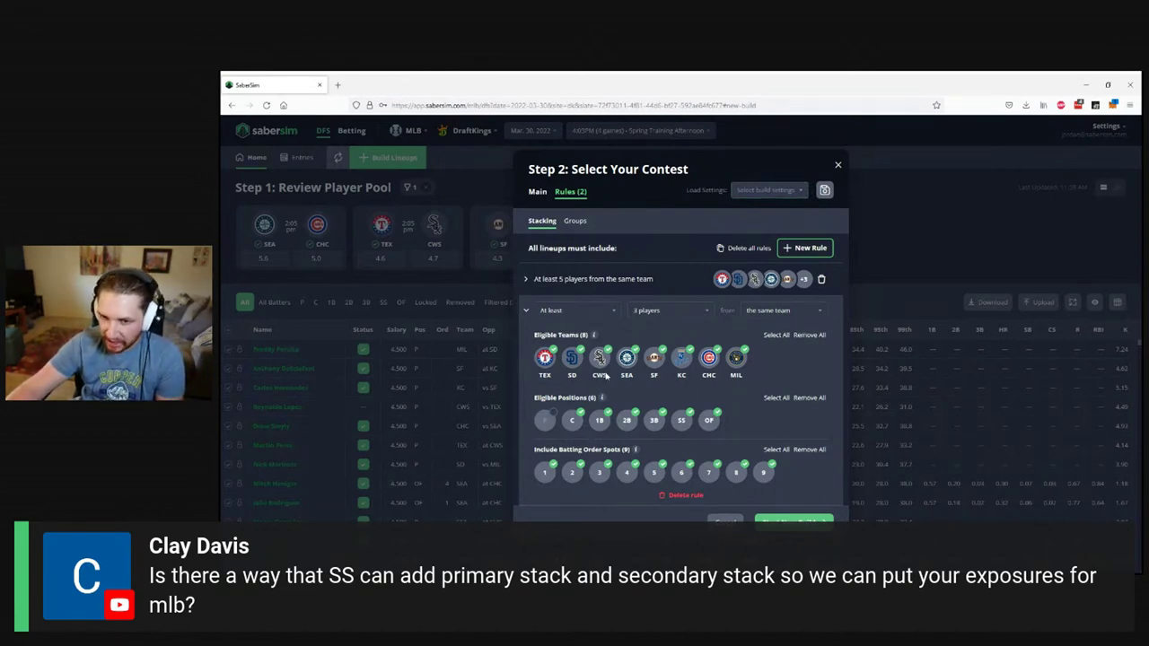
click(537, 191)
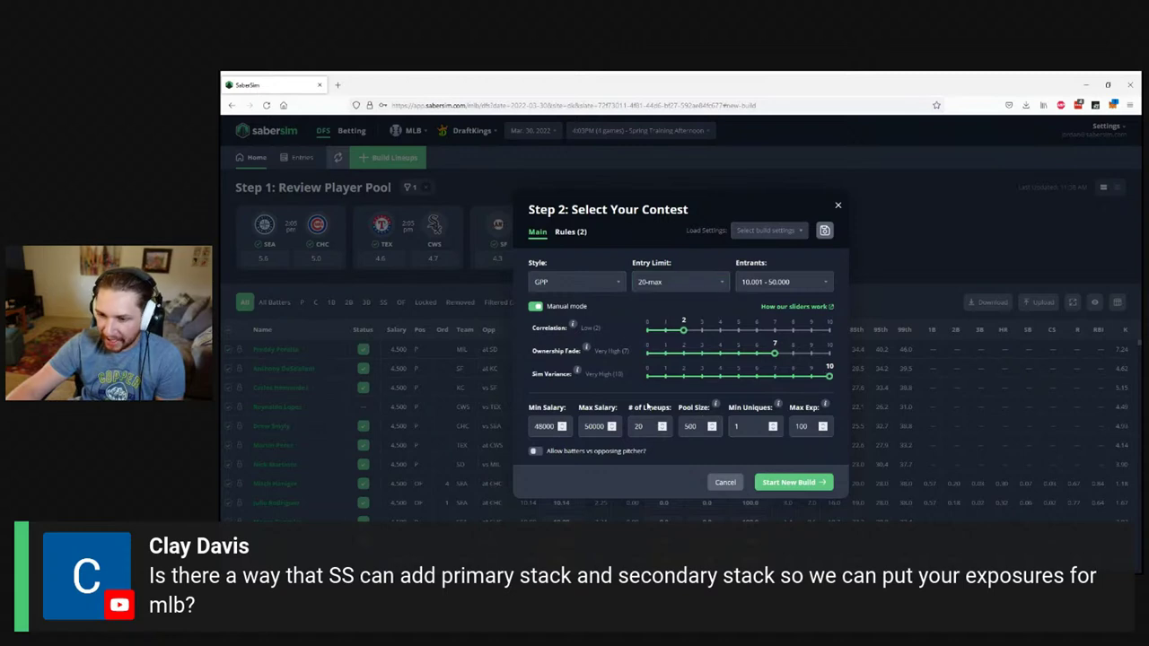
click(785, 483)
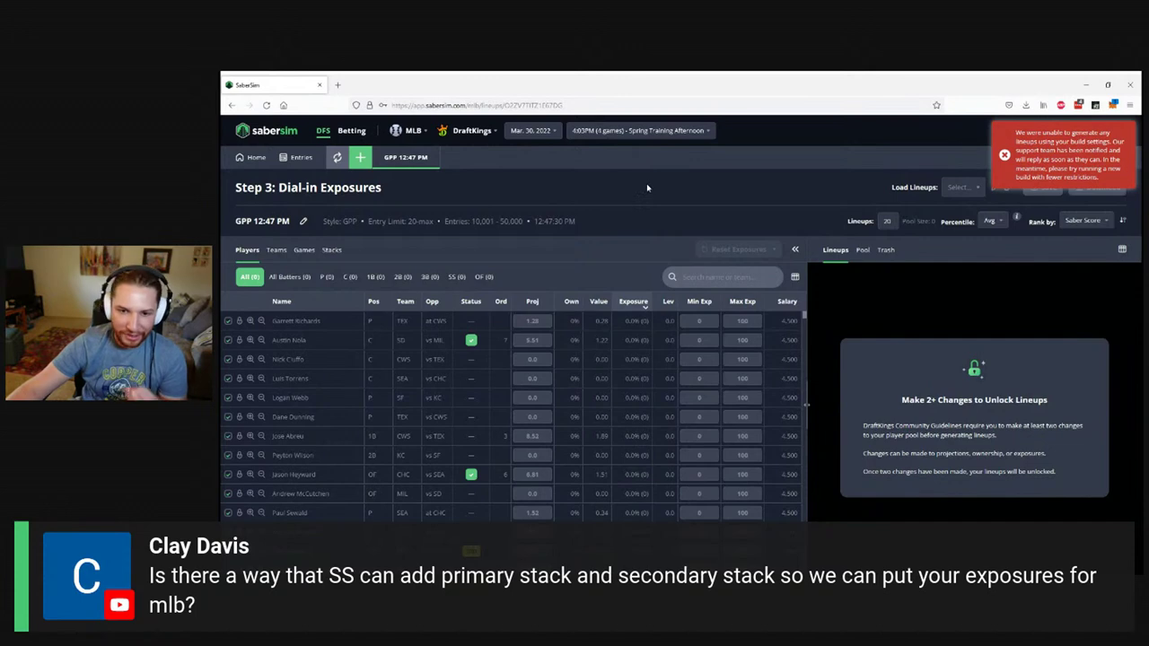
- Change the date to July 9, 2021, choose the 7:05PM (14 games) Main slate, and dismiss the build error
click(606, 130)
click(530, 106)
key(Escape)
click(531, 131)
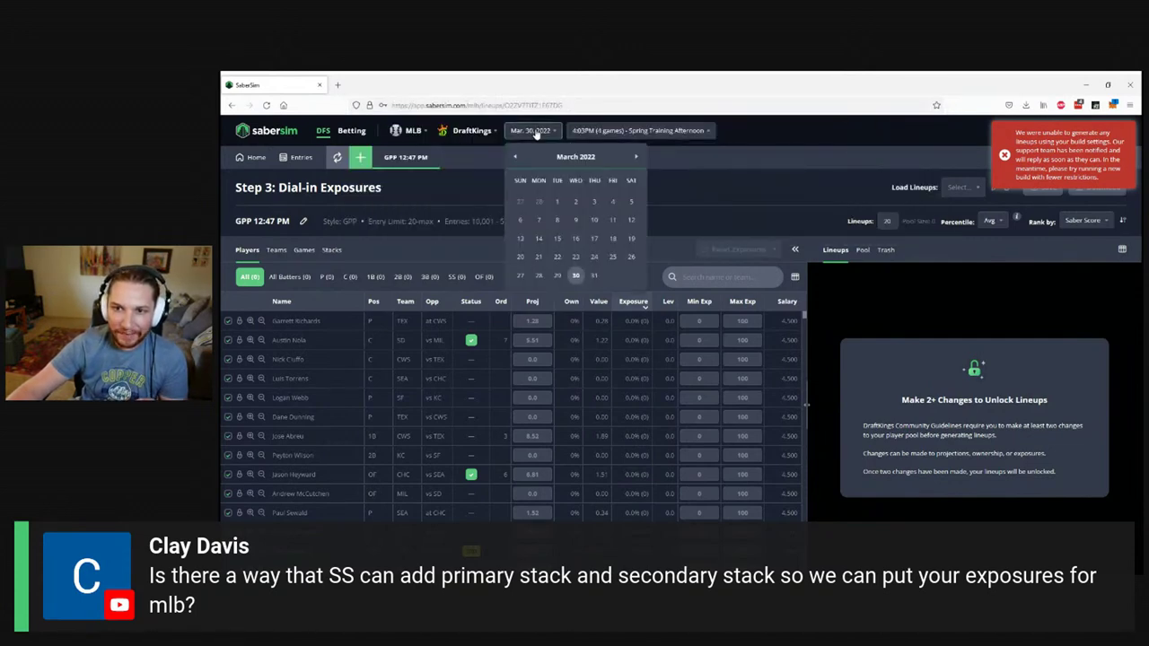
click(516, 157)
click(517, 157)
click(517, 157)
click(516, 157)
click(517, 157)
click(516, 158)
click(516, 158)
click(516, 158)
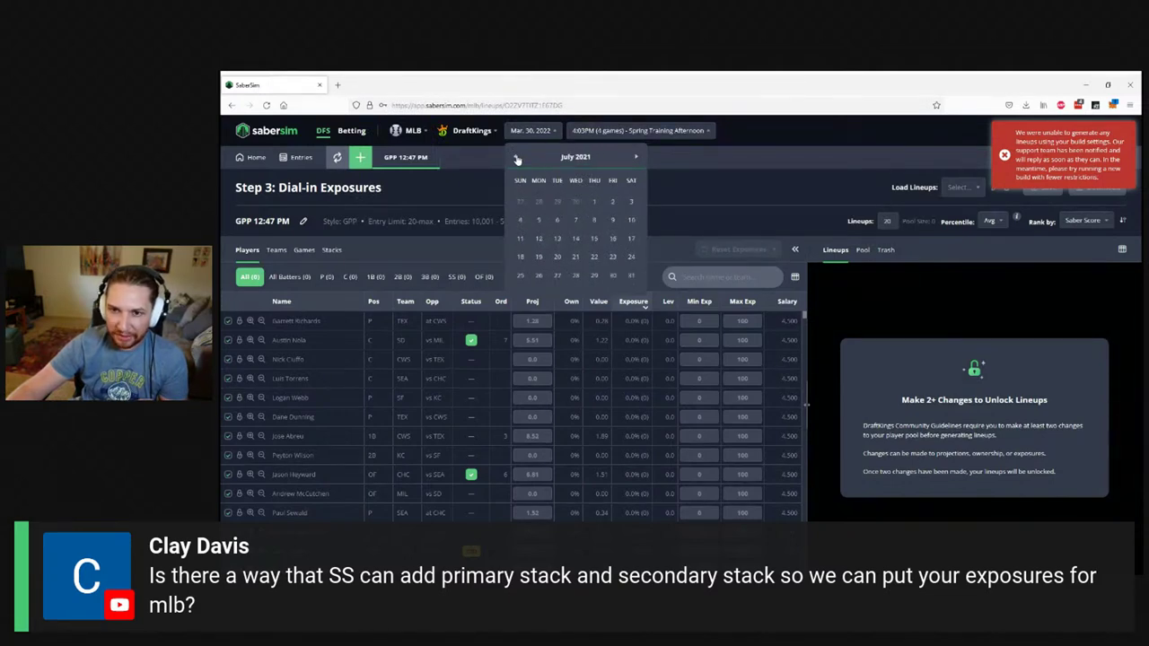
click(613, 222)
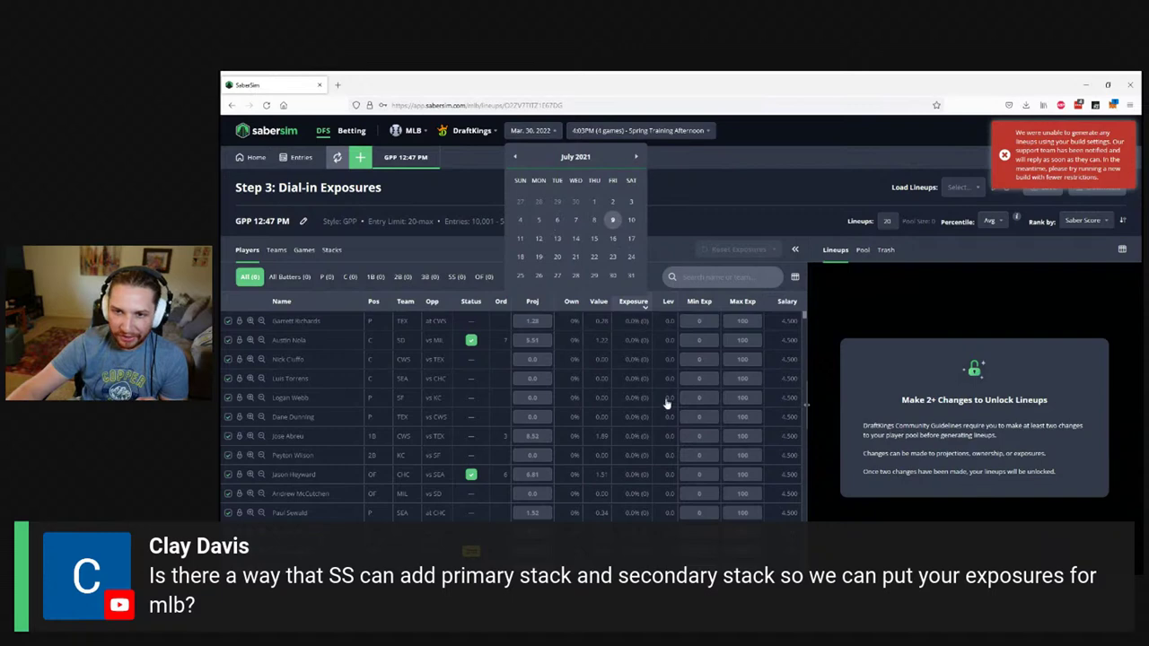
click(607, 130)
click(606, 178)
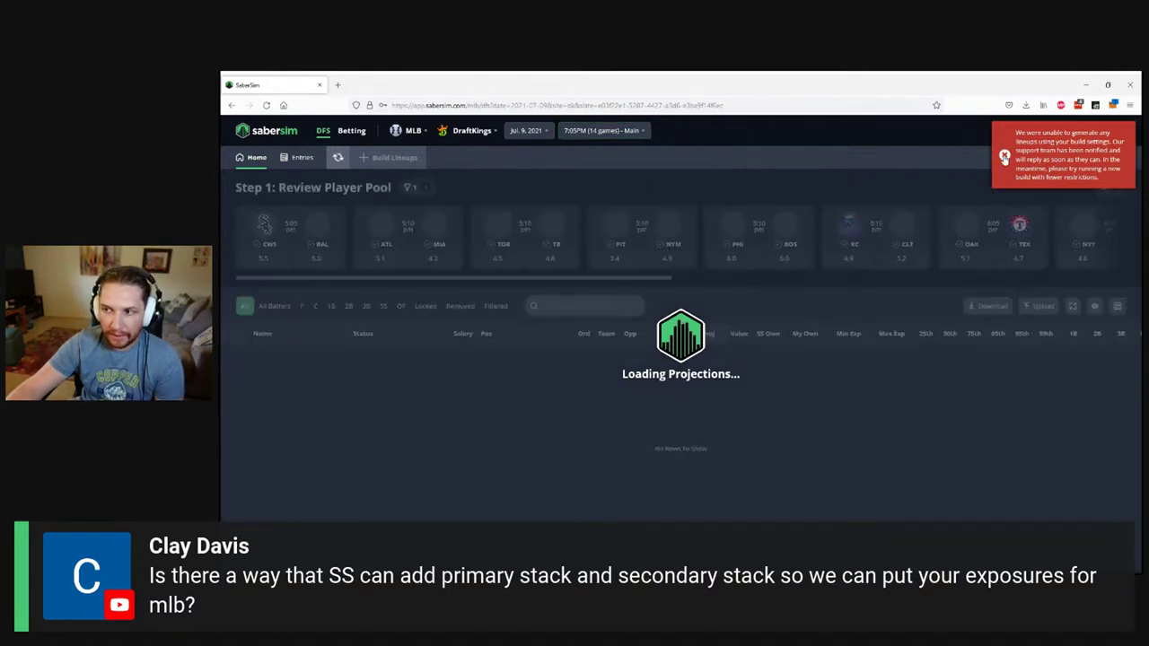
click(1005, 155)
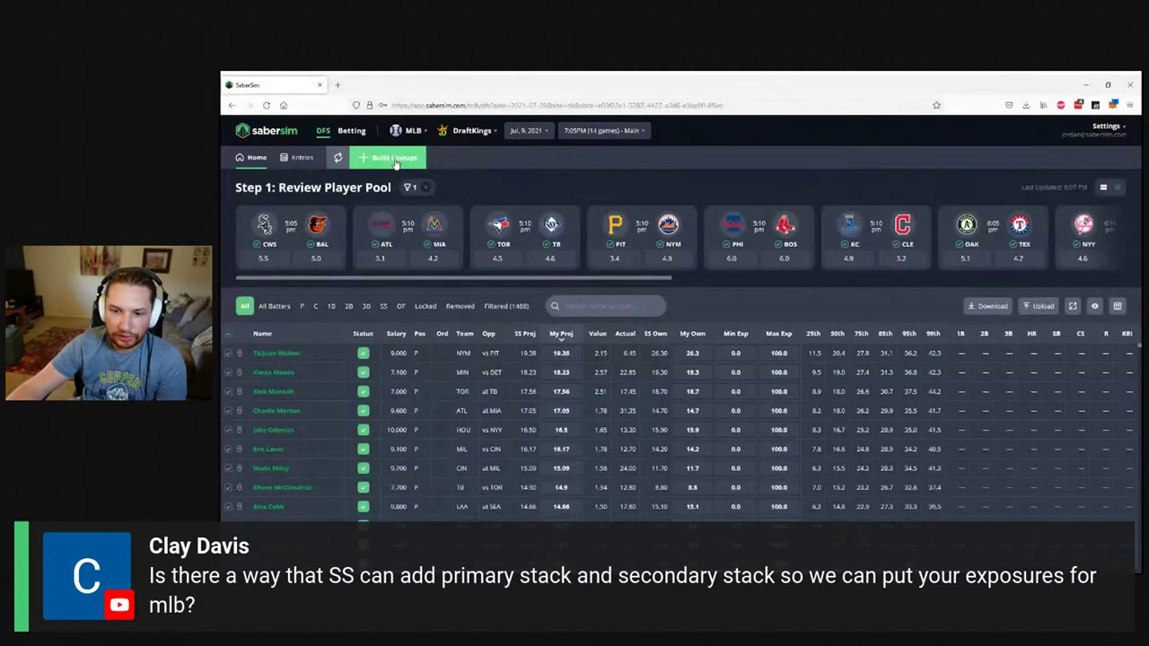
- Open a new lineup build for this slate, keeping the 20-max entry limit and 10,001 - 50,000 entrants
click(395, 160)
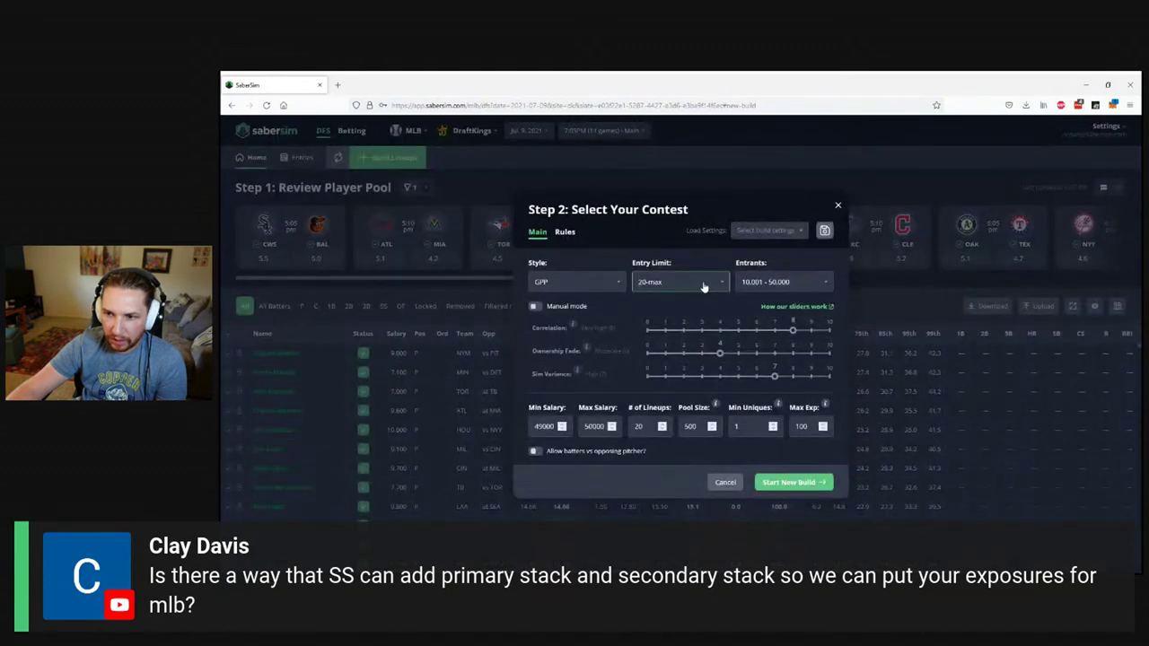
click(703, 286)
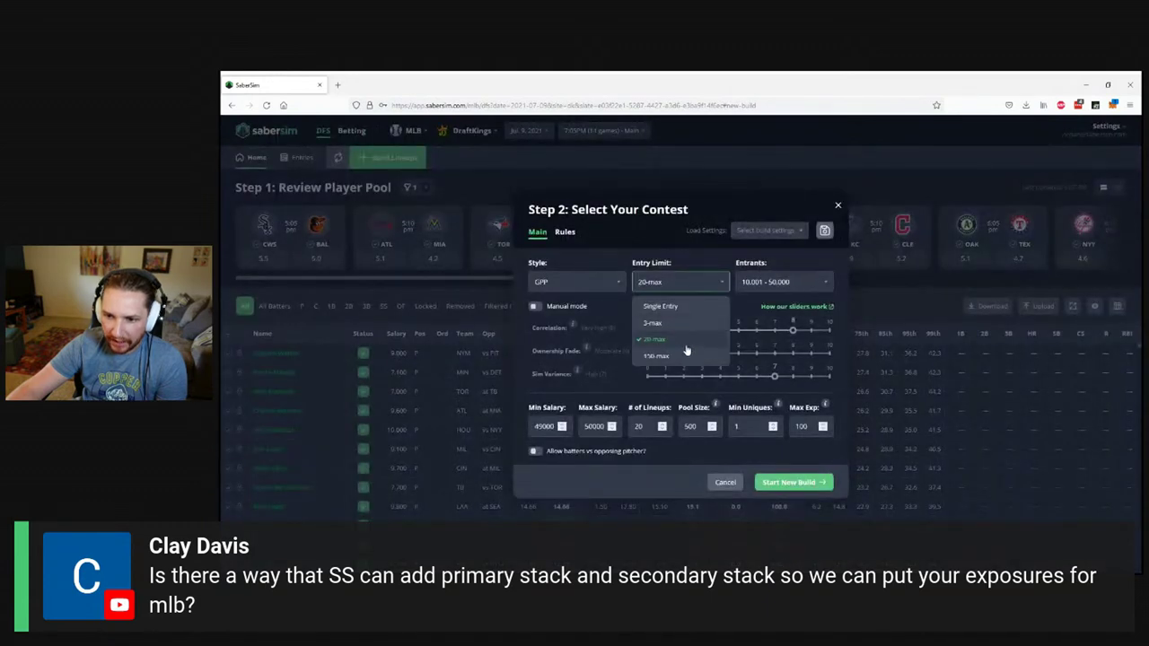
click(792, 287)
click(794, 287)
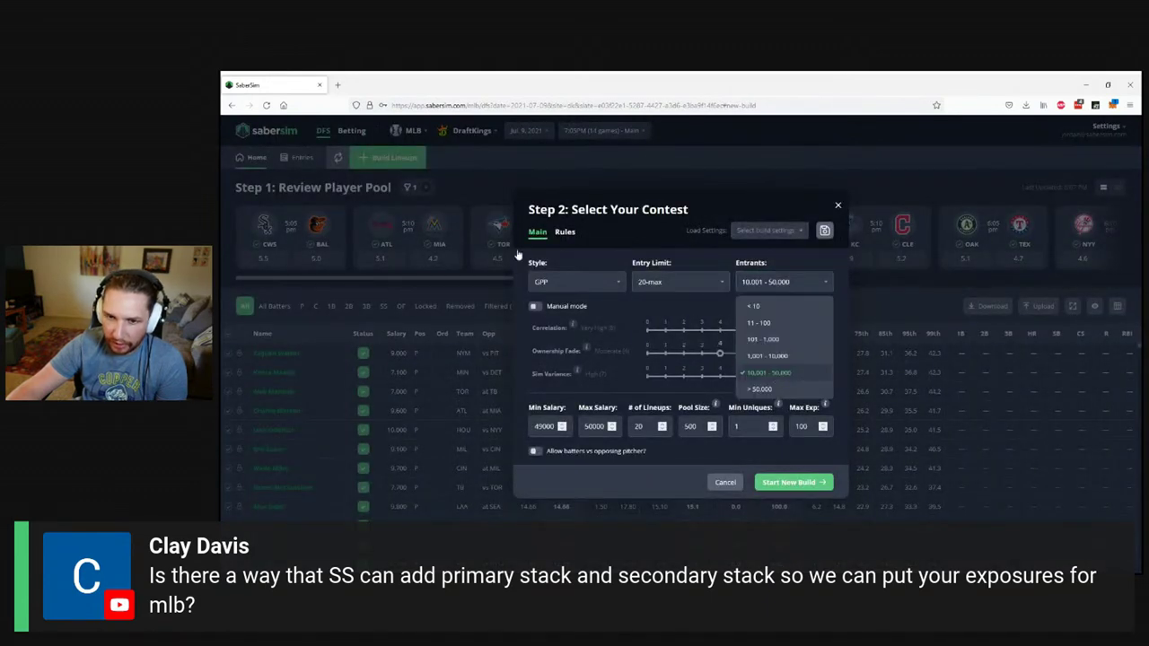
- Add two stacking rules requiring at least 3 players and at least 5 players from the same team
click(565, 231)
click(565, 231)
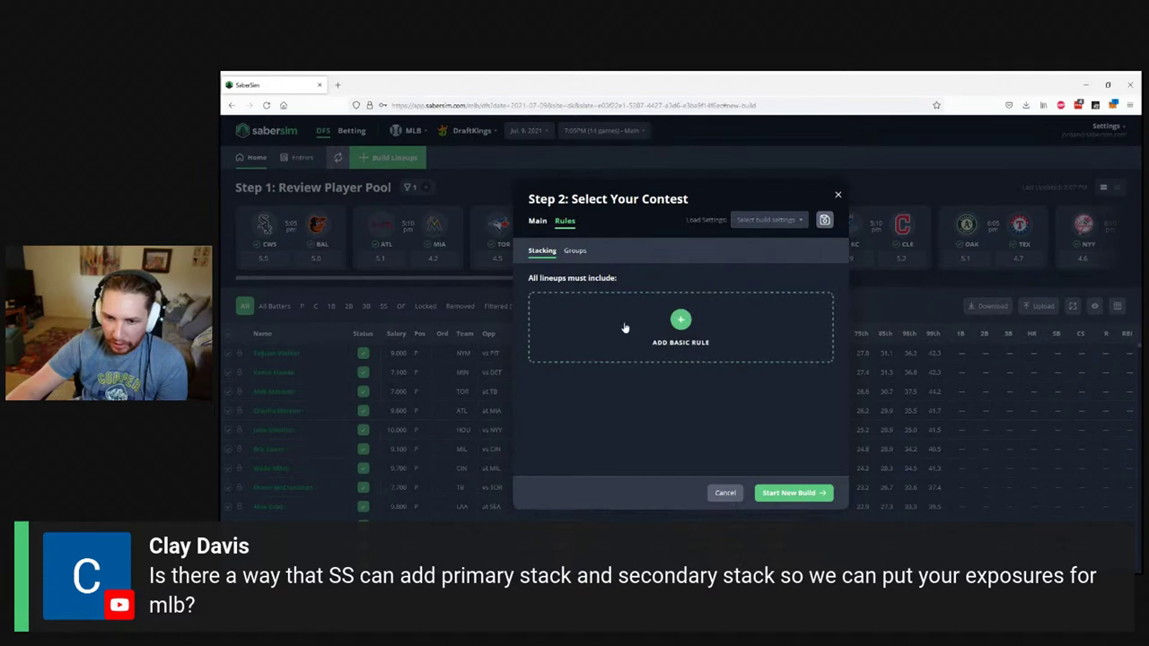
click(672, 334)
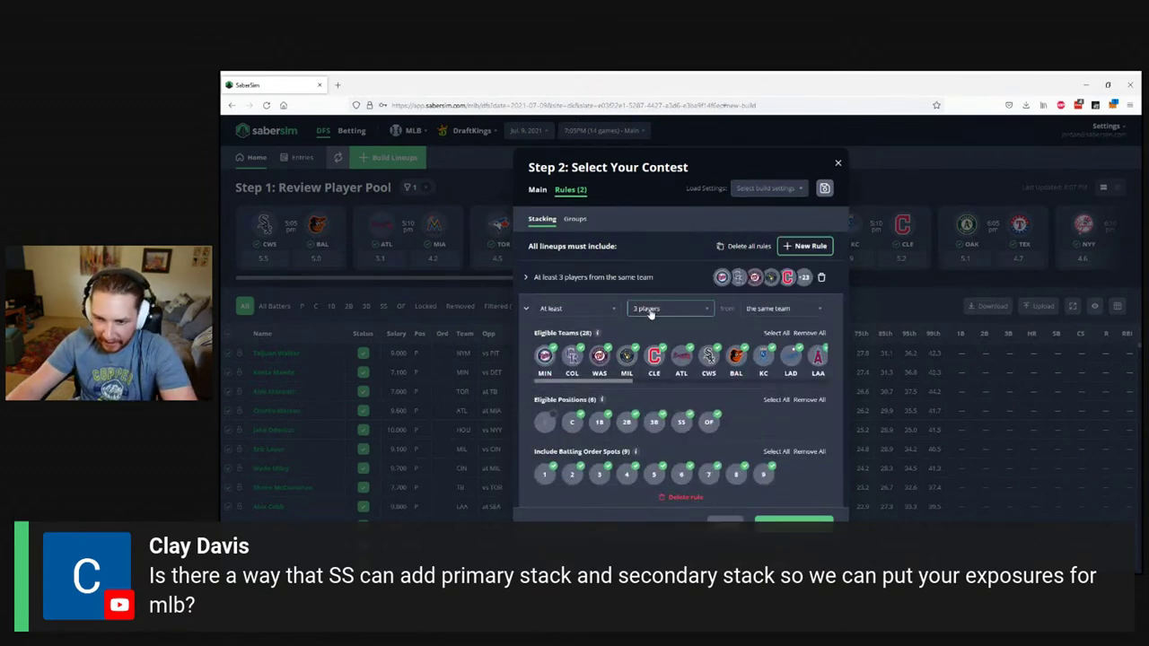
click(650, 310)
click(653, 398)
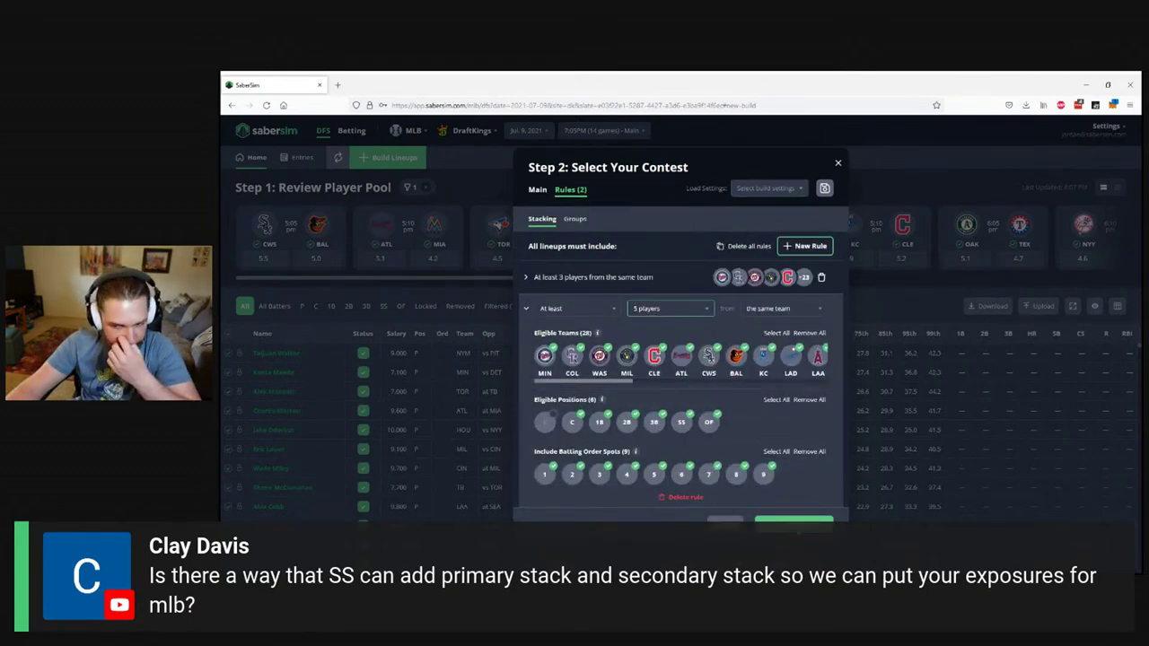